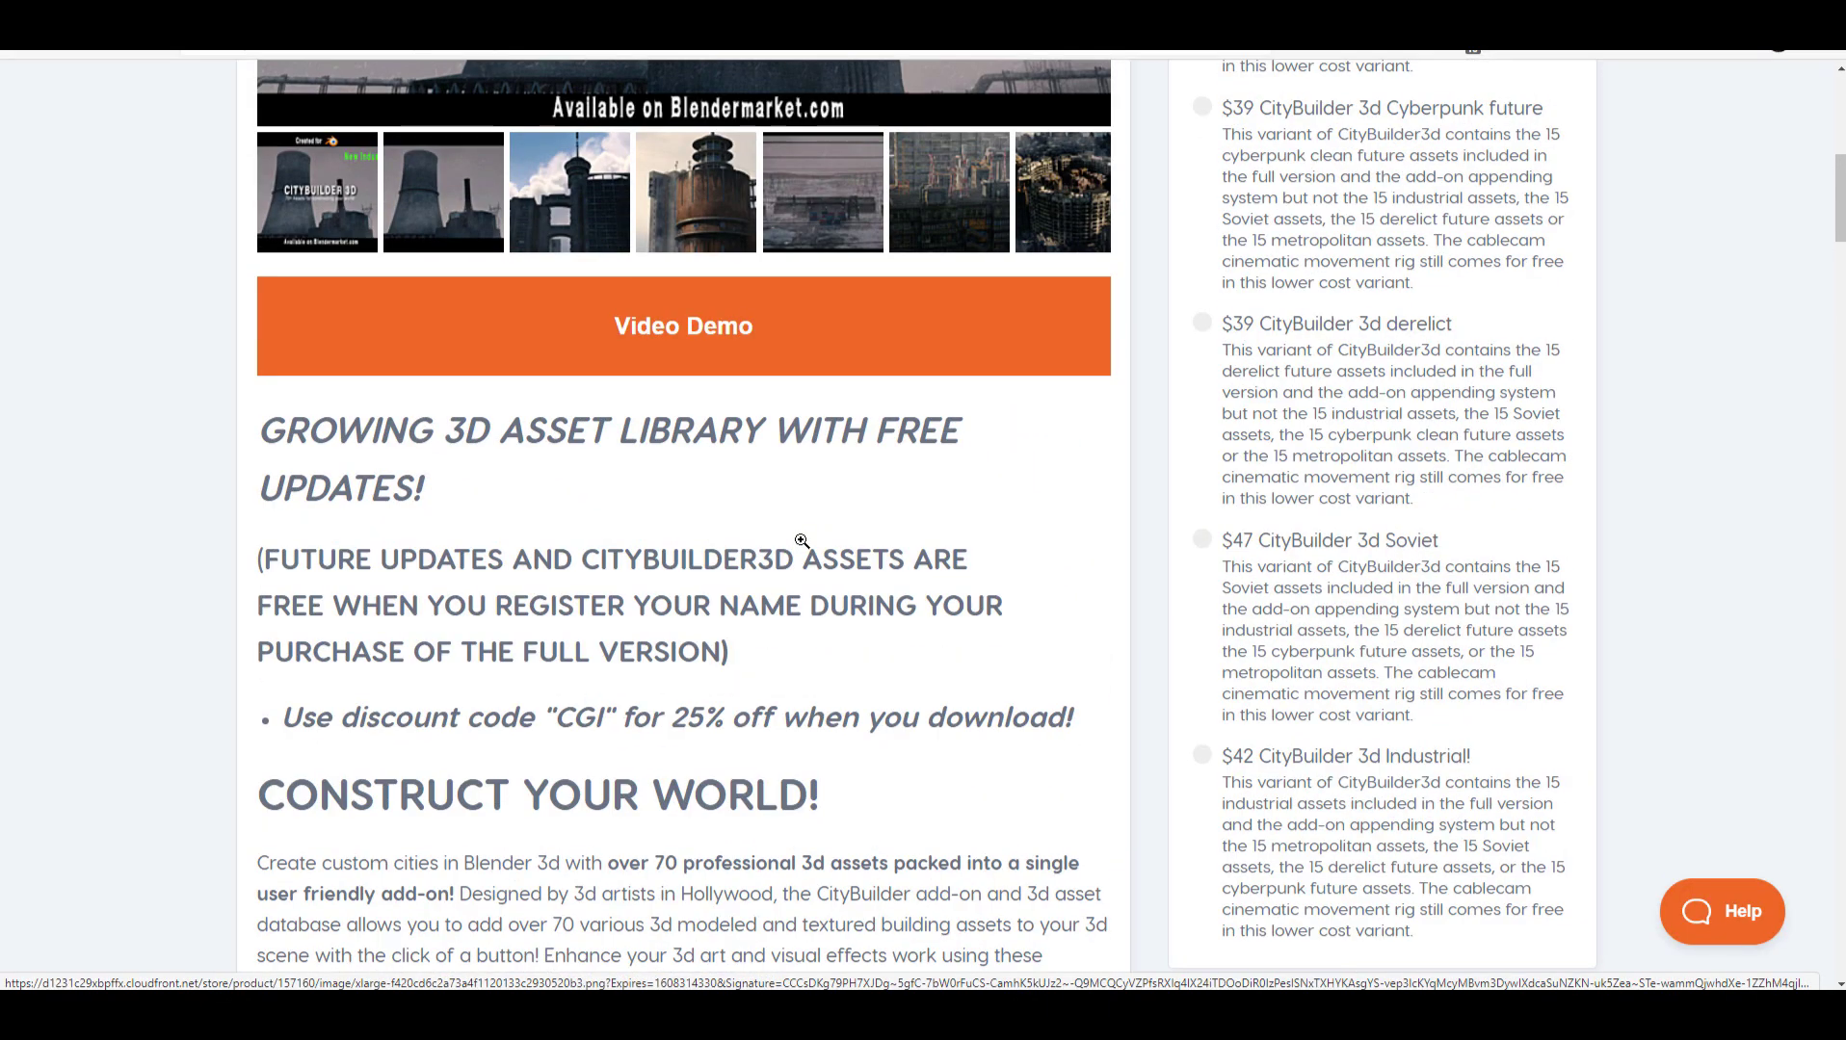
Scroll the Citybuilder 3d listing down to its trailer video and stats box
scroll(801, 541, "down", 3)
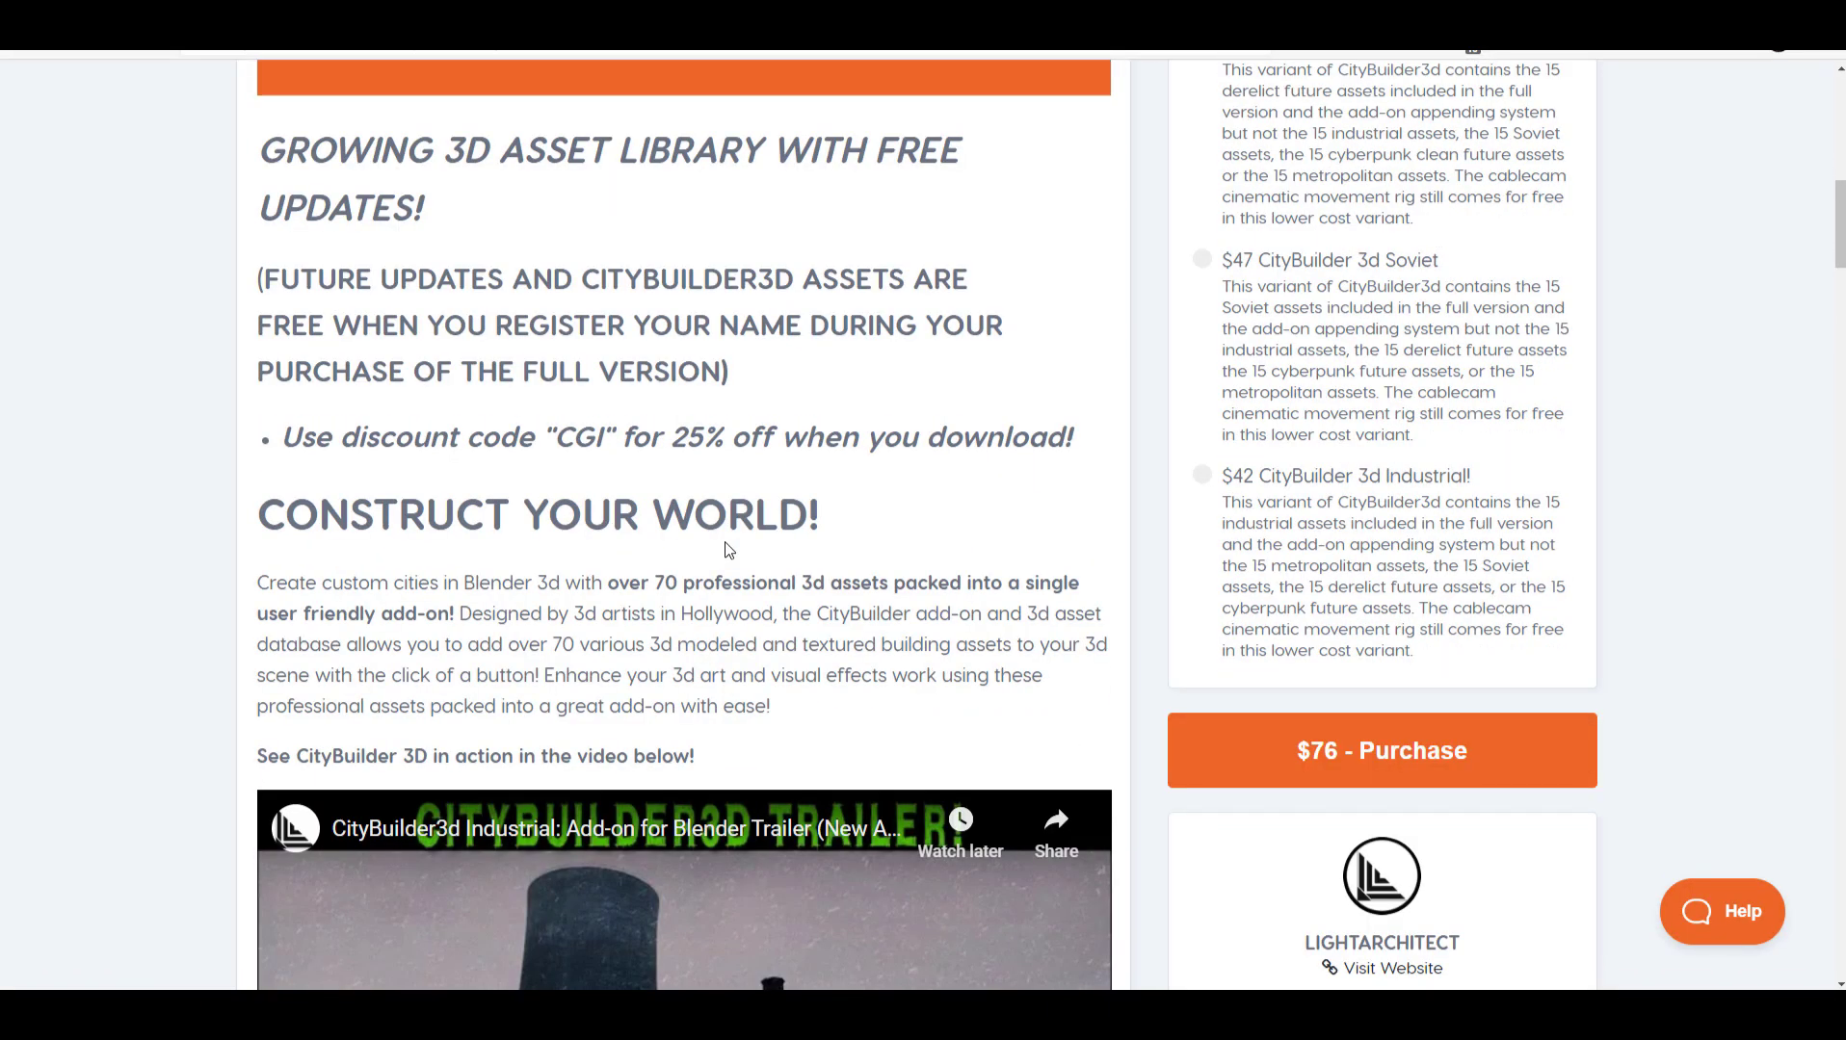
scroll(723, 545, "up", 3)
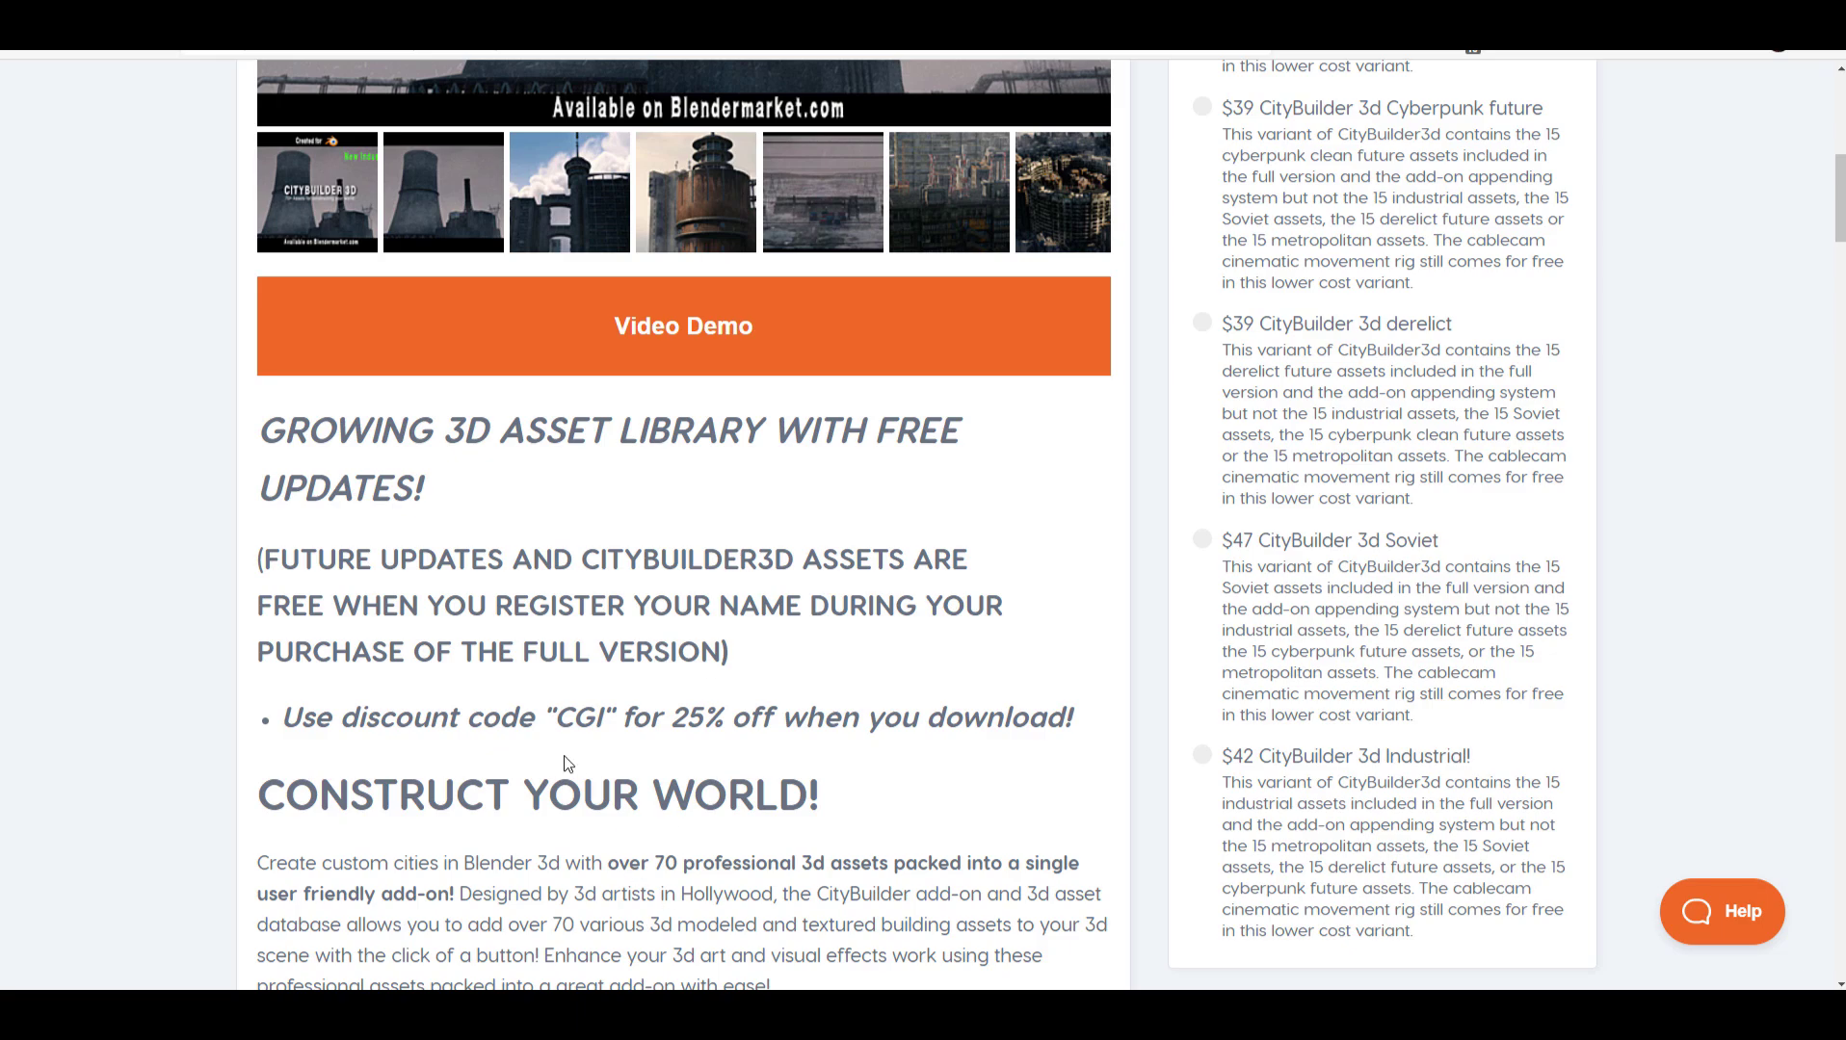
scroll(675, 703, "up", 5)
scroll(849, 684, "down", 5)
scroll(849, 683, "up", 6)
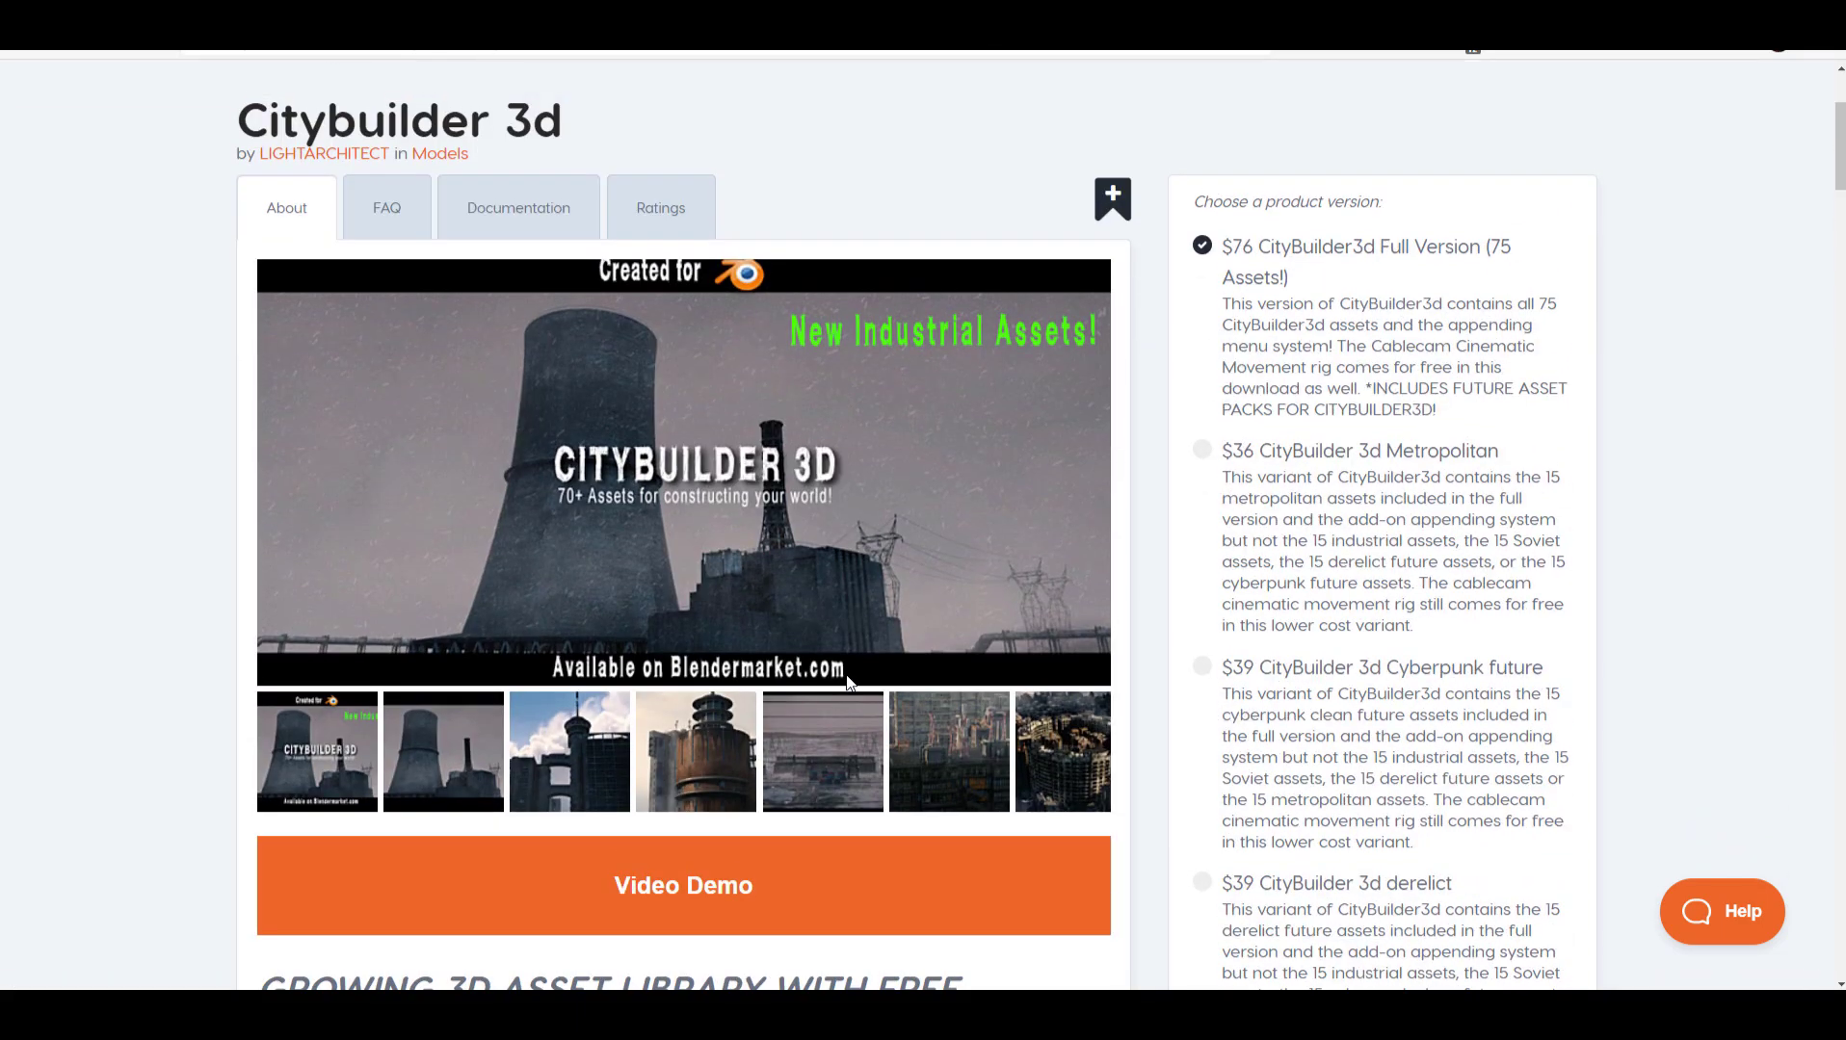
scroll(902, 774, "down", 10)
scroll(902, 773, "down", 7)
scroll(903, 774, "up", 3)
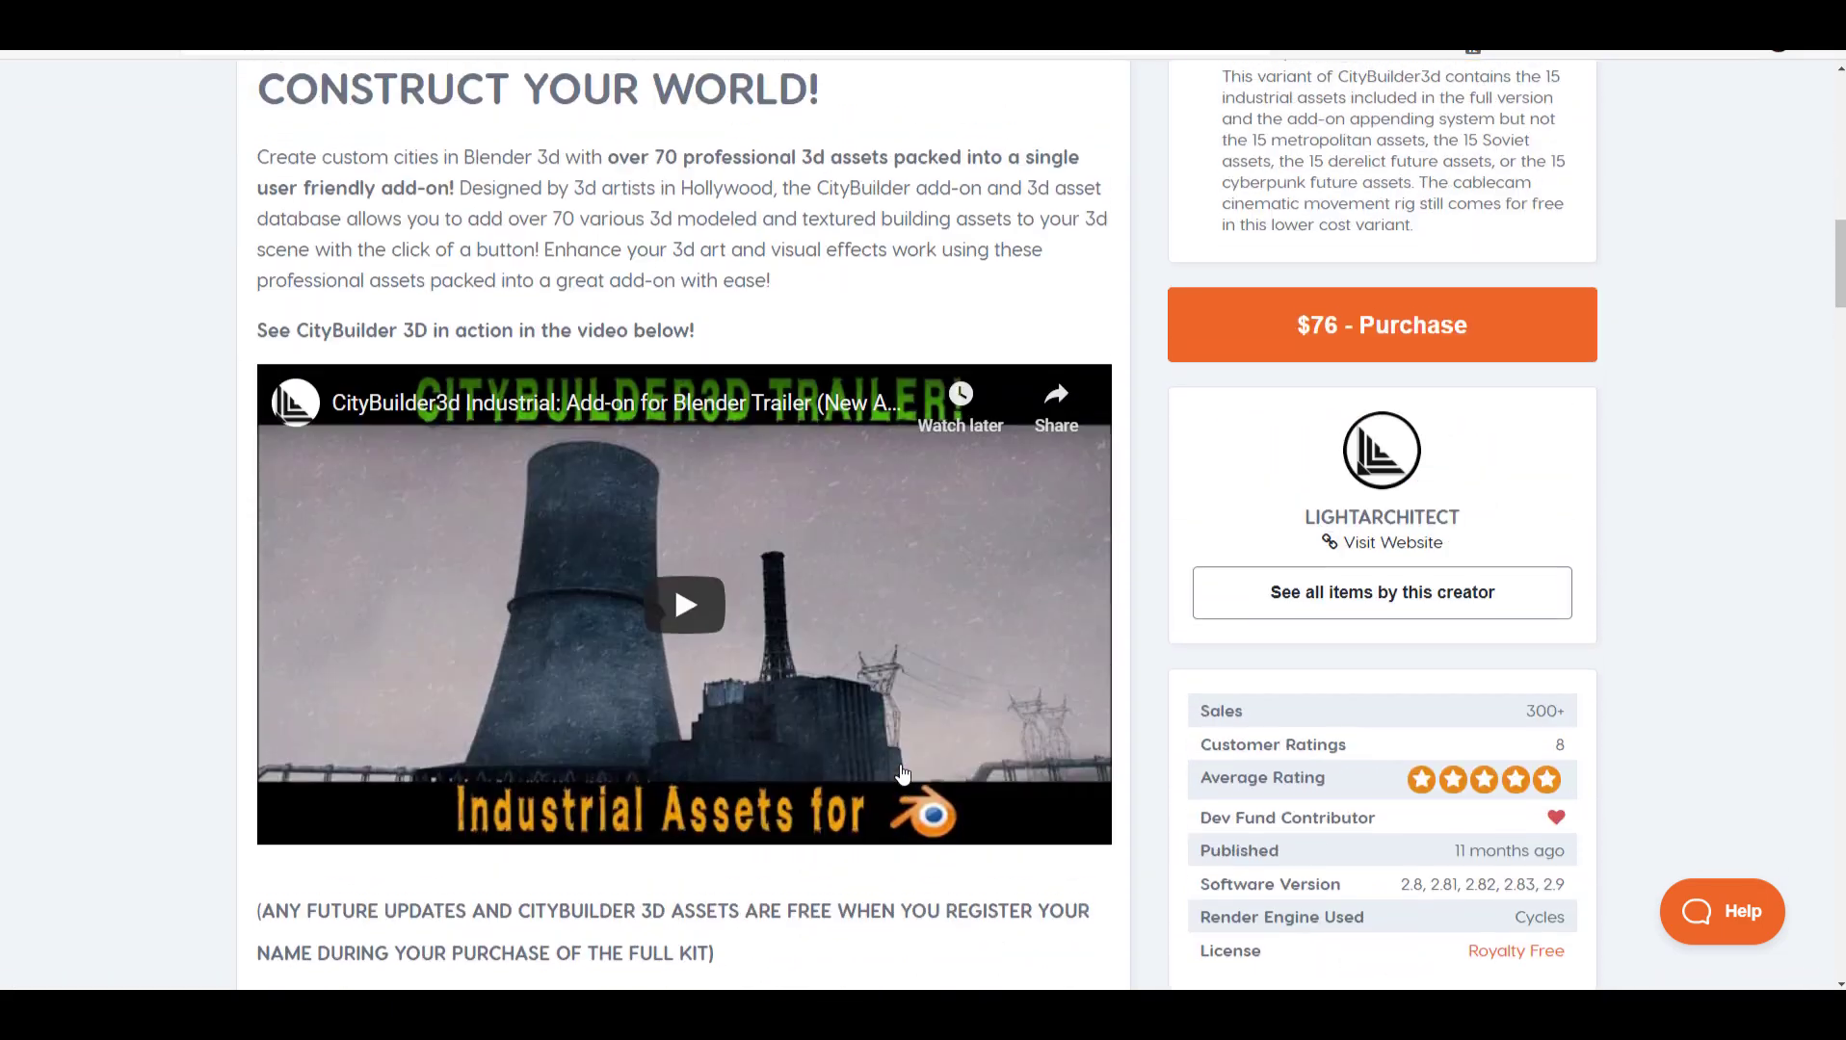
scroll(903, 774, "down", 1)
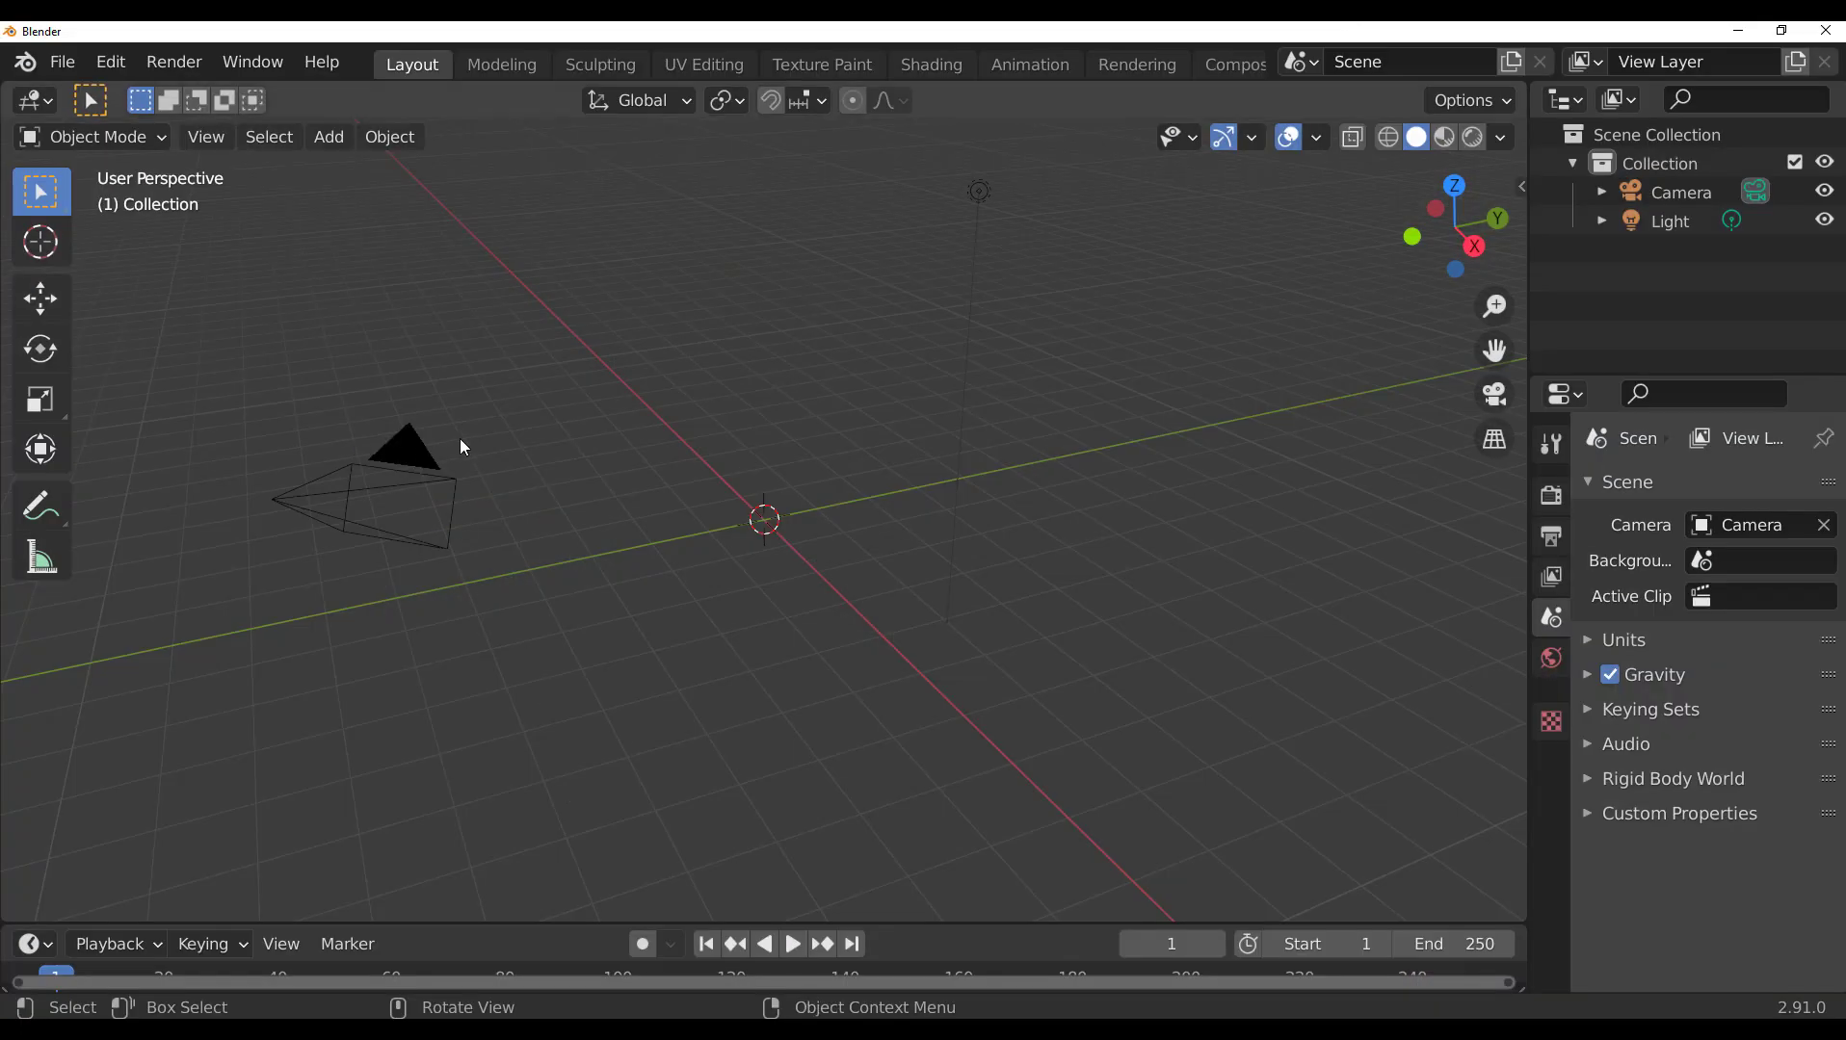
Check Preferences, then show the City Builder 3D Industrial Assets tab in the sidebar
left_click(110, 62)
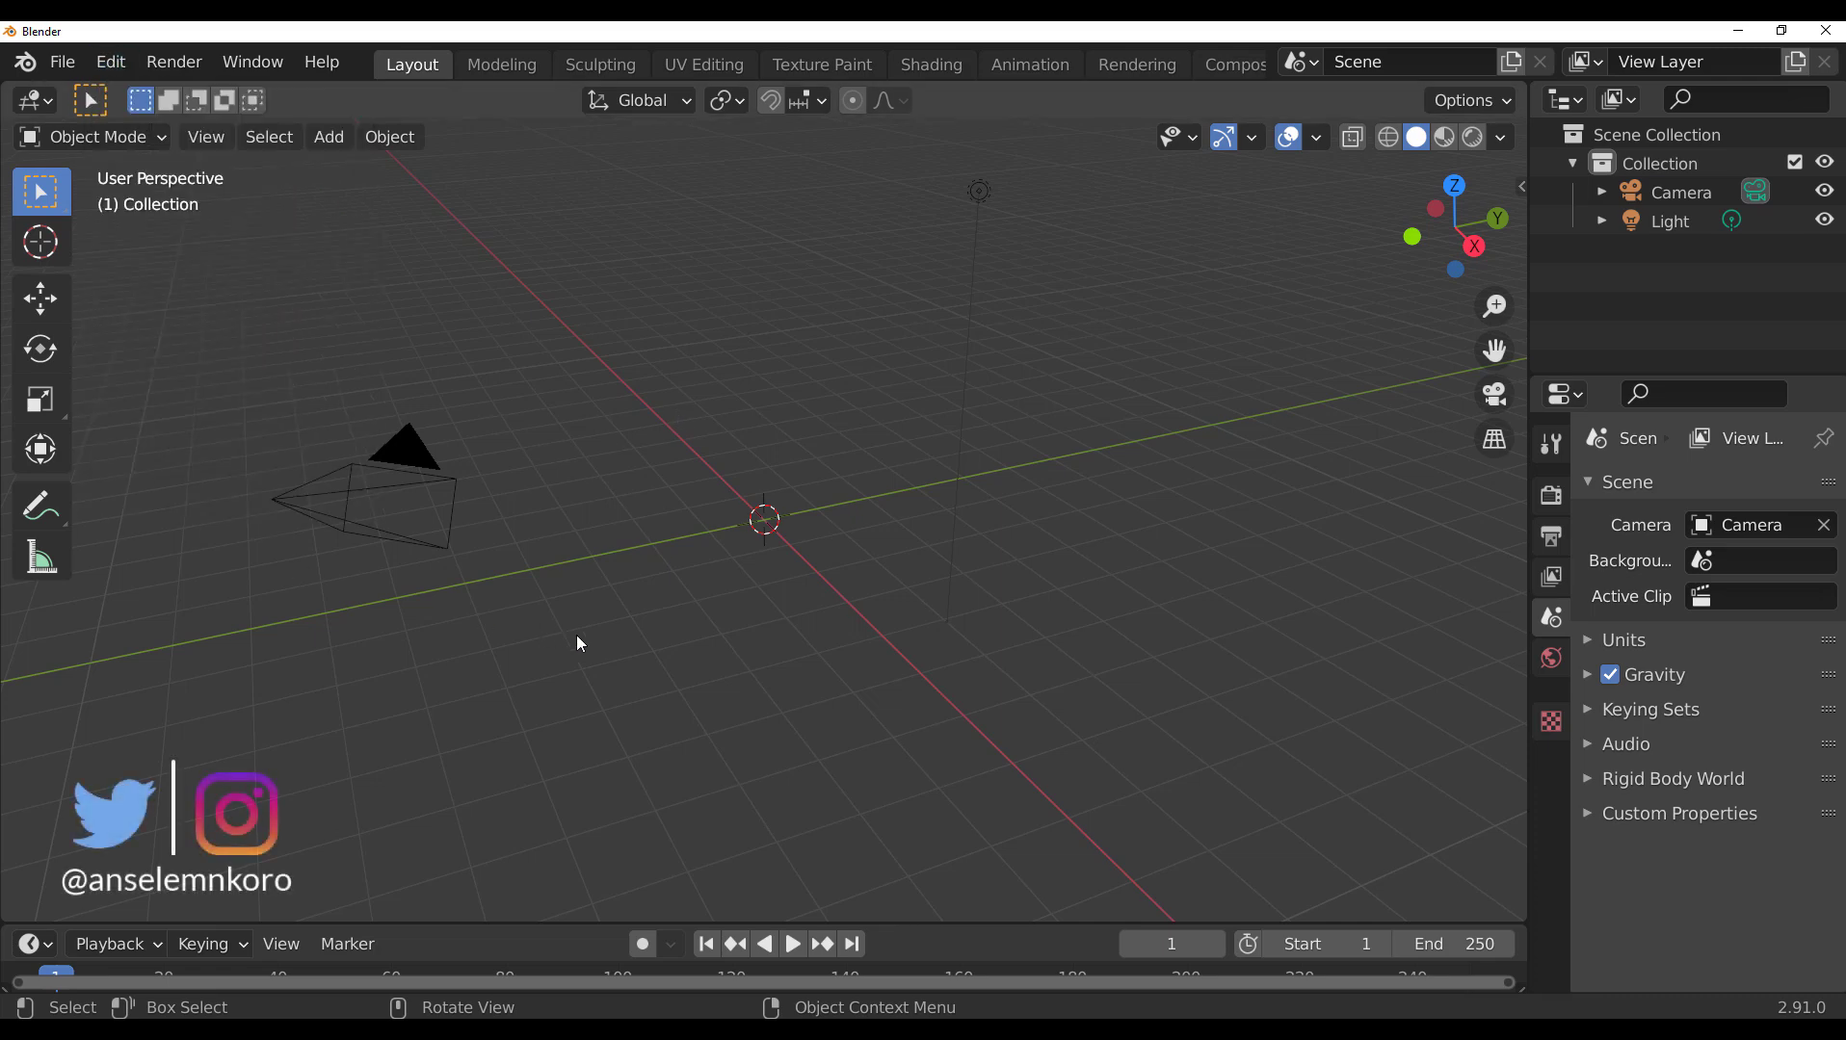
key("n")
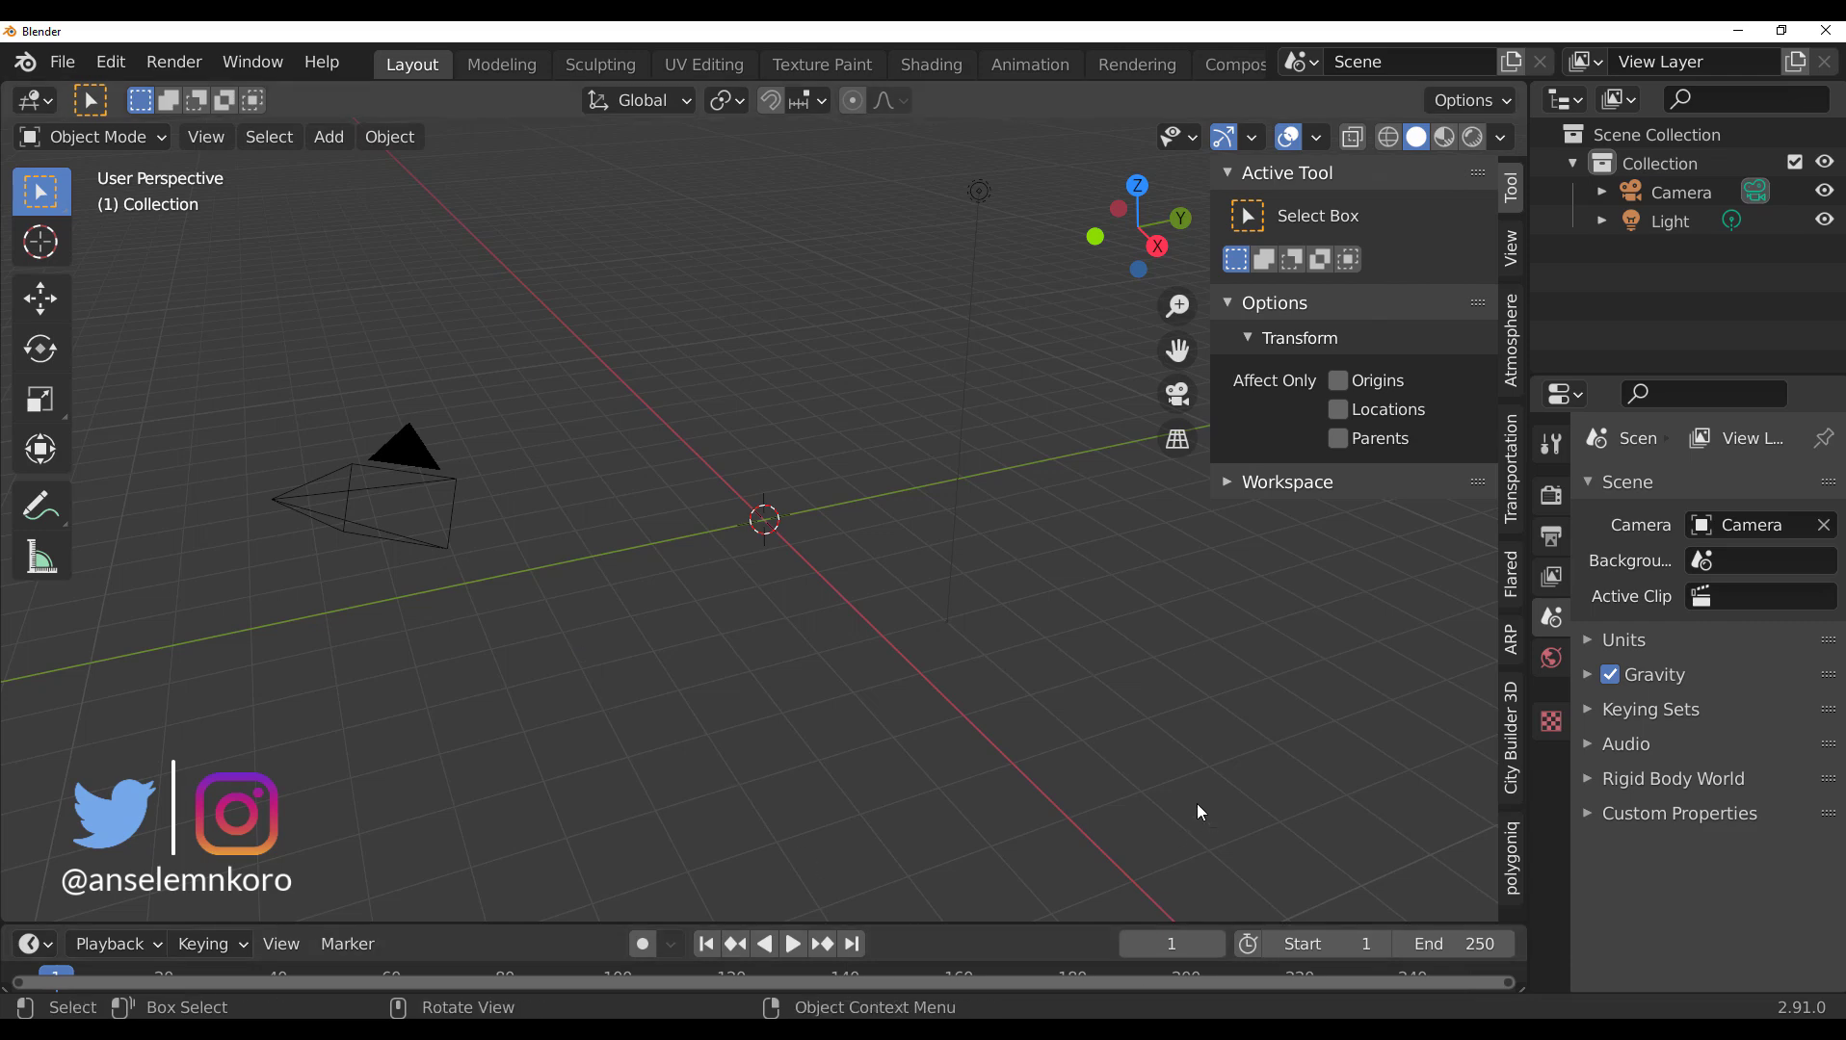
left_click(1509, 737)
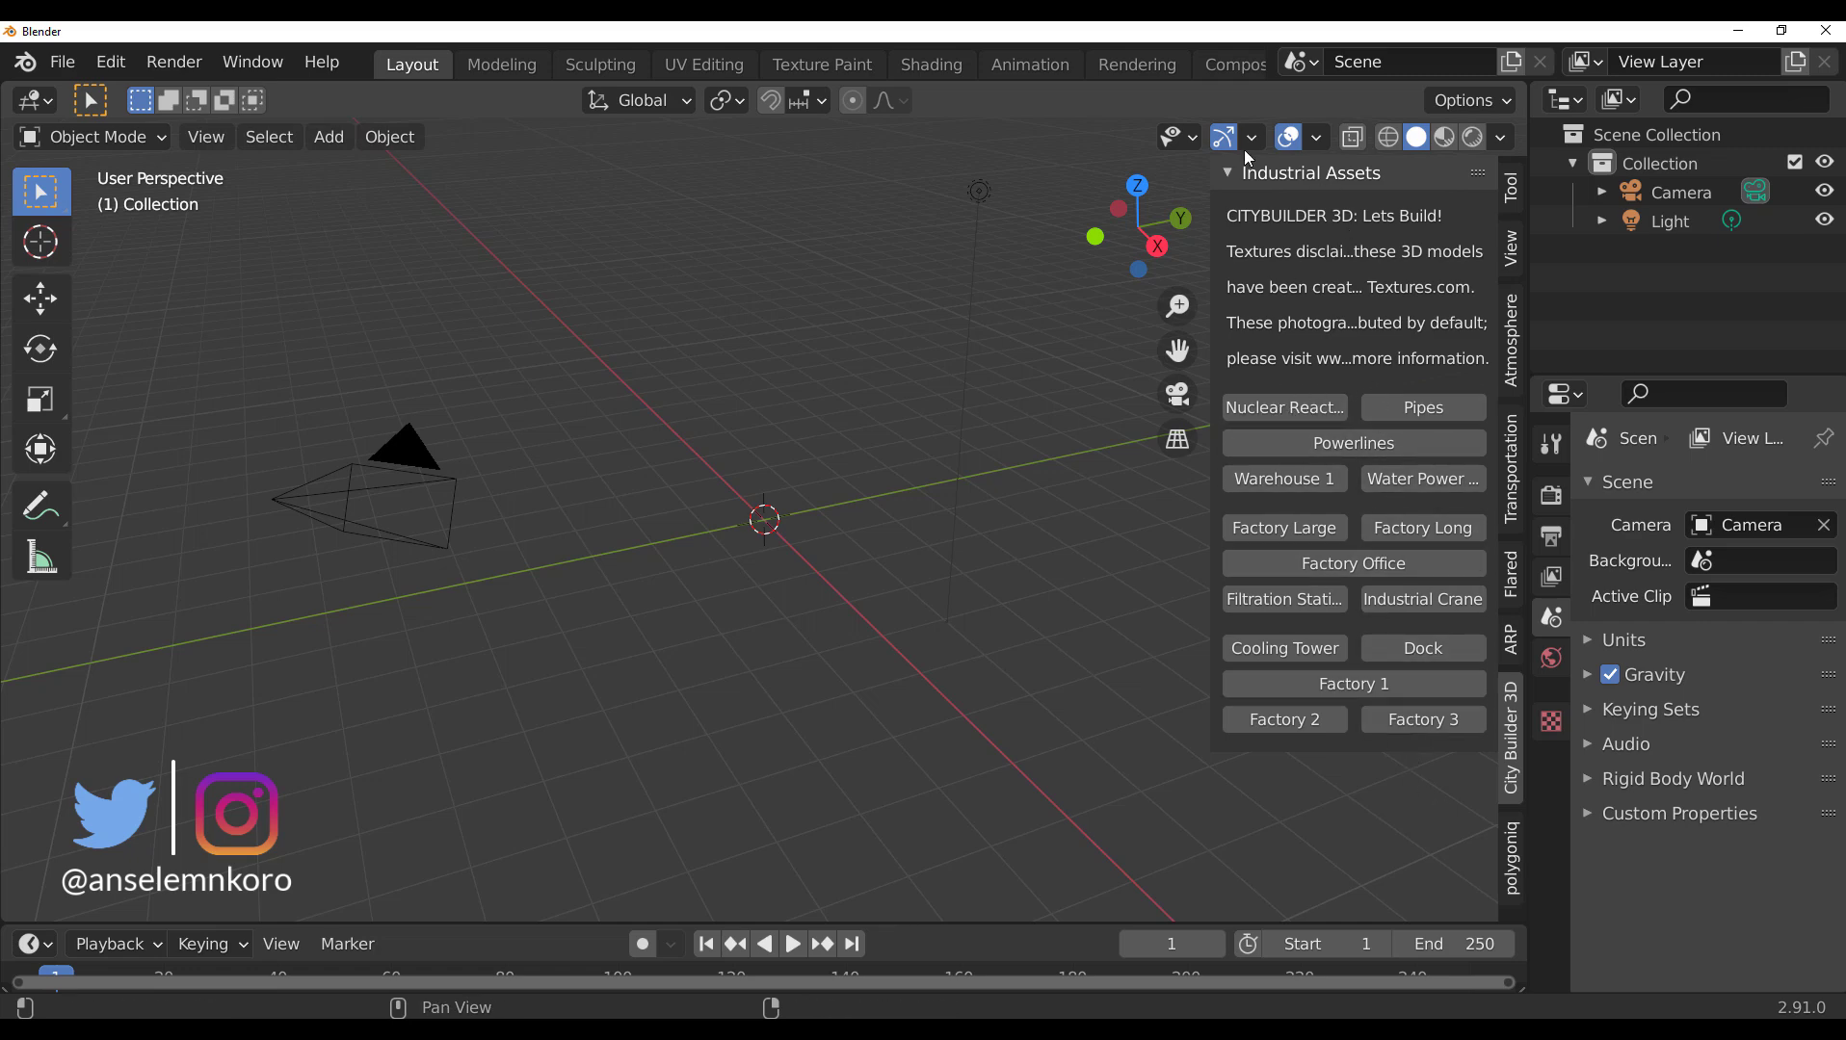
Add the Nuclear Reactor building and orbit around it up to its roof and tower
left_click(1283, 405)
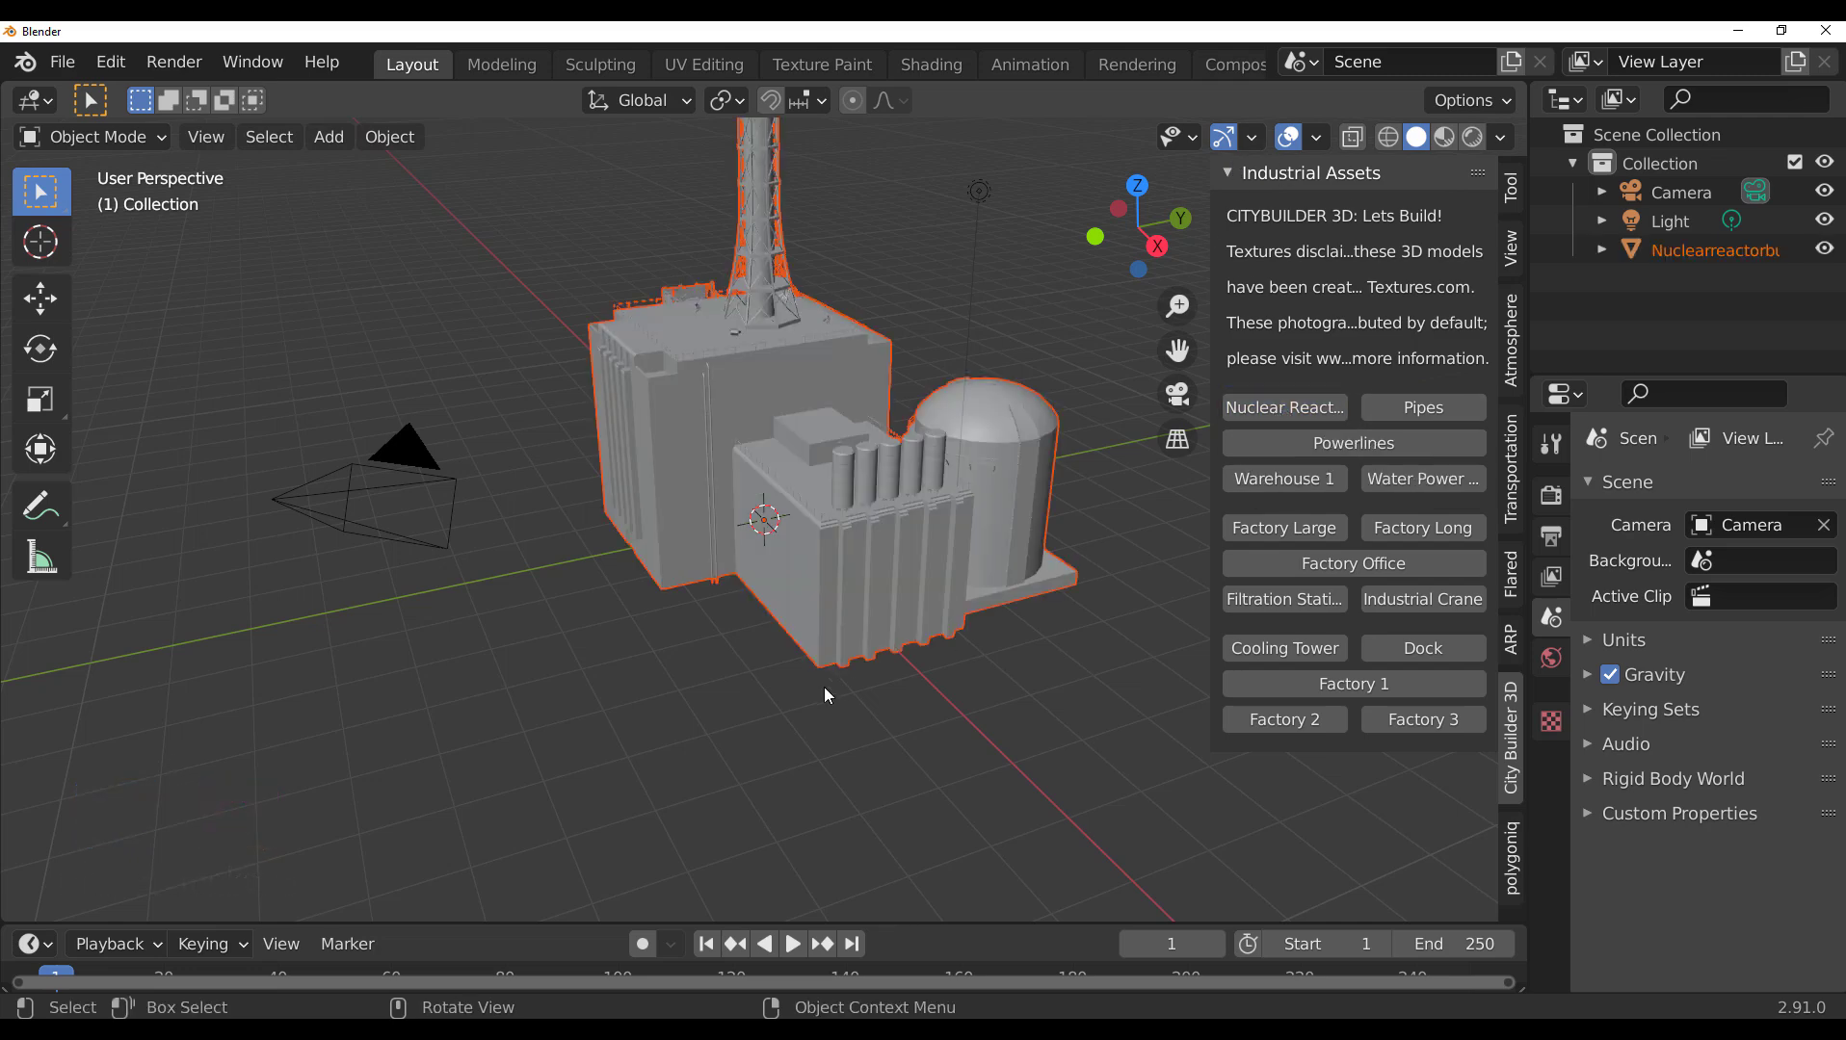
scroll(823, 686, "down", 5)
middle_click_drag(856, 635, 517, 575)
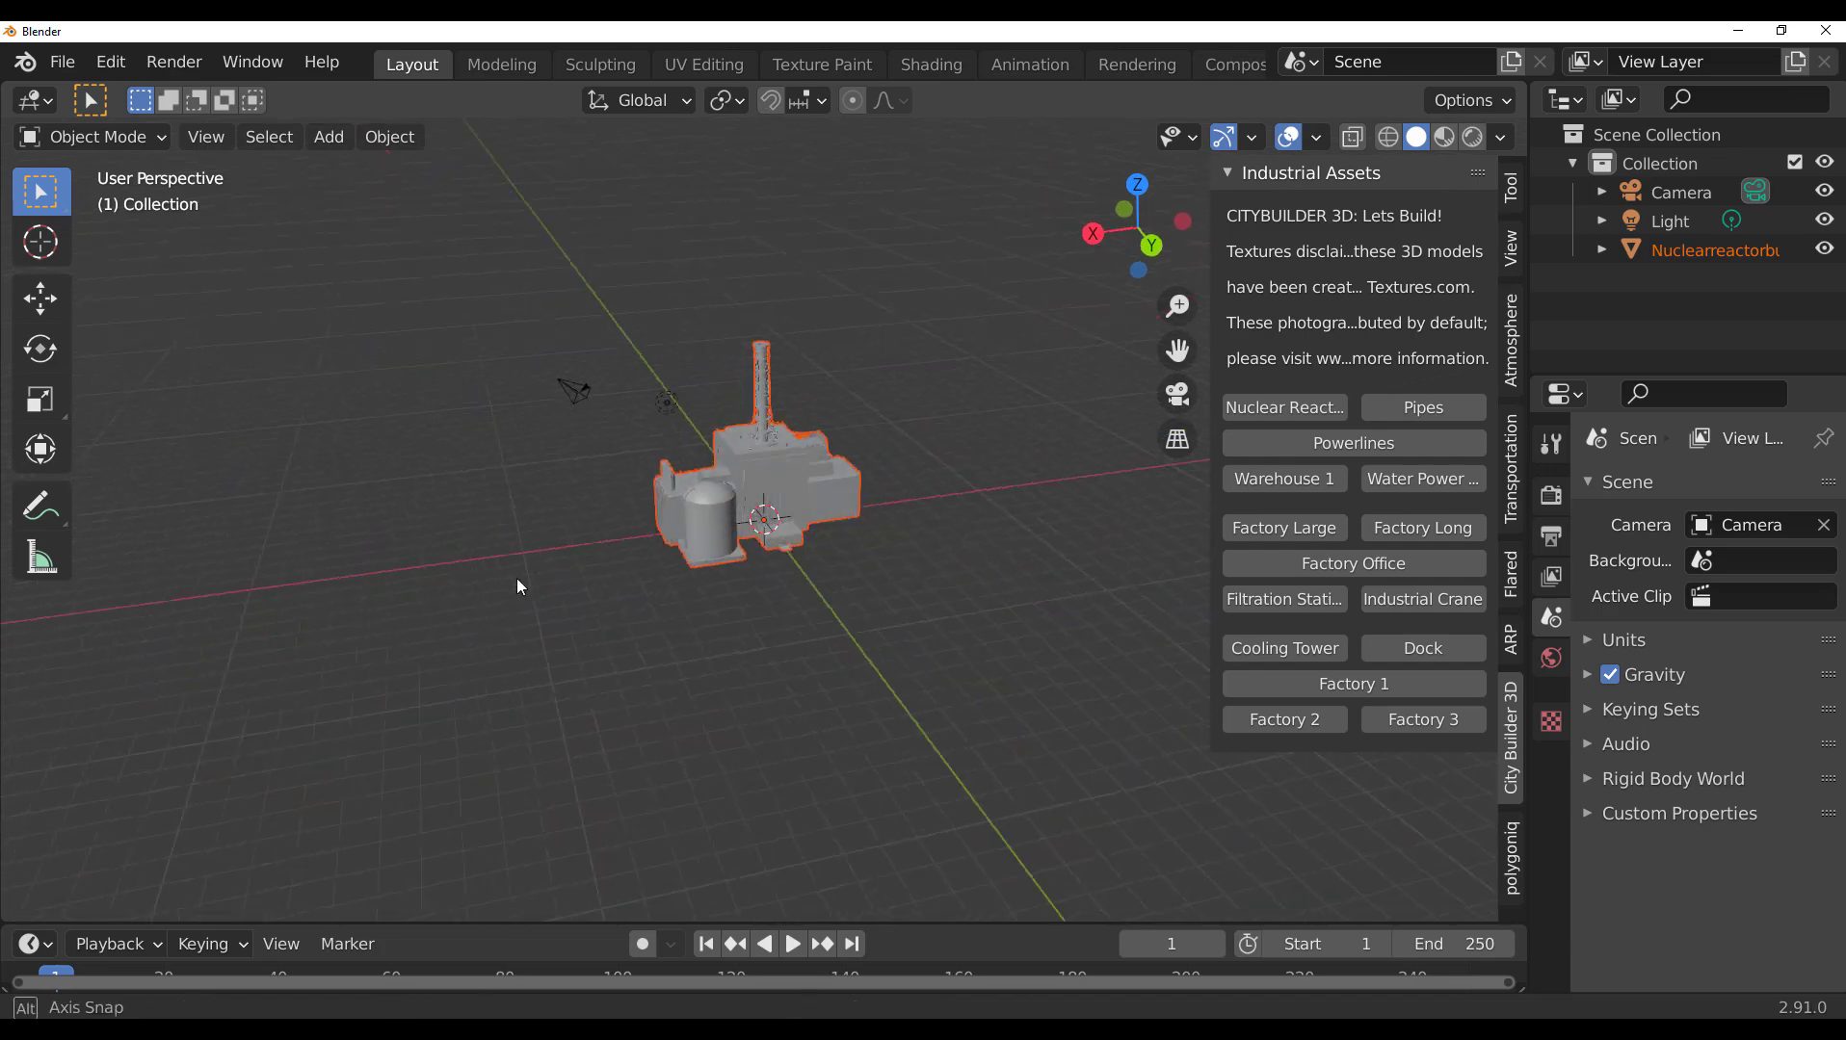
scroll(644, 511, "up", 5)
middle_click_drag(643, 511, 961, 376)
scroll(961, 376, "down", 4)
scroll(960, 376, "up", 4)
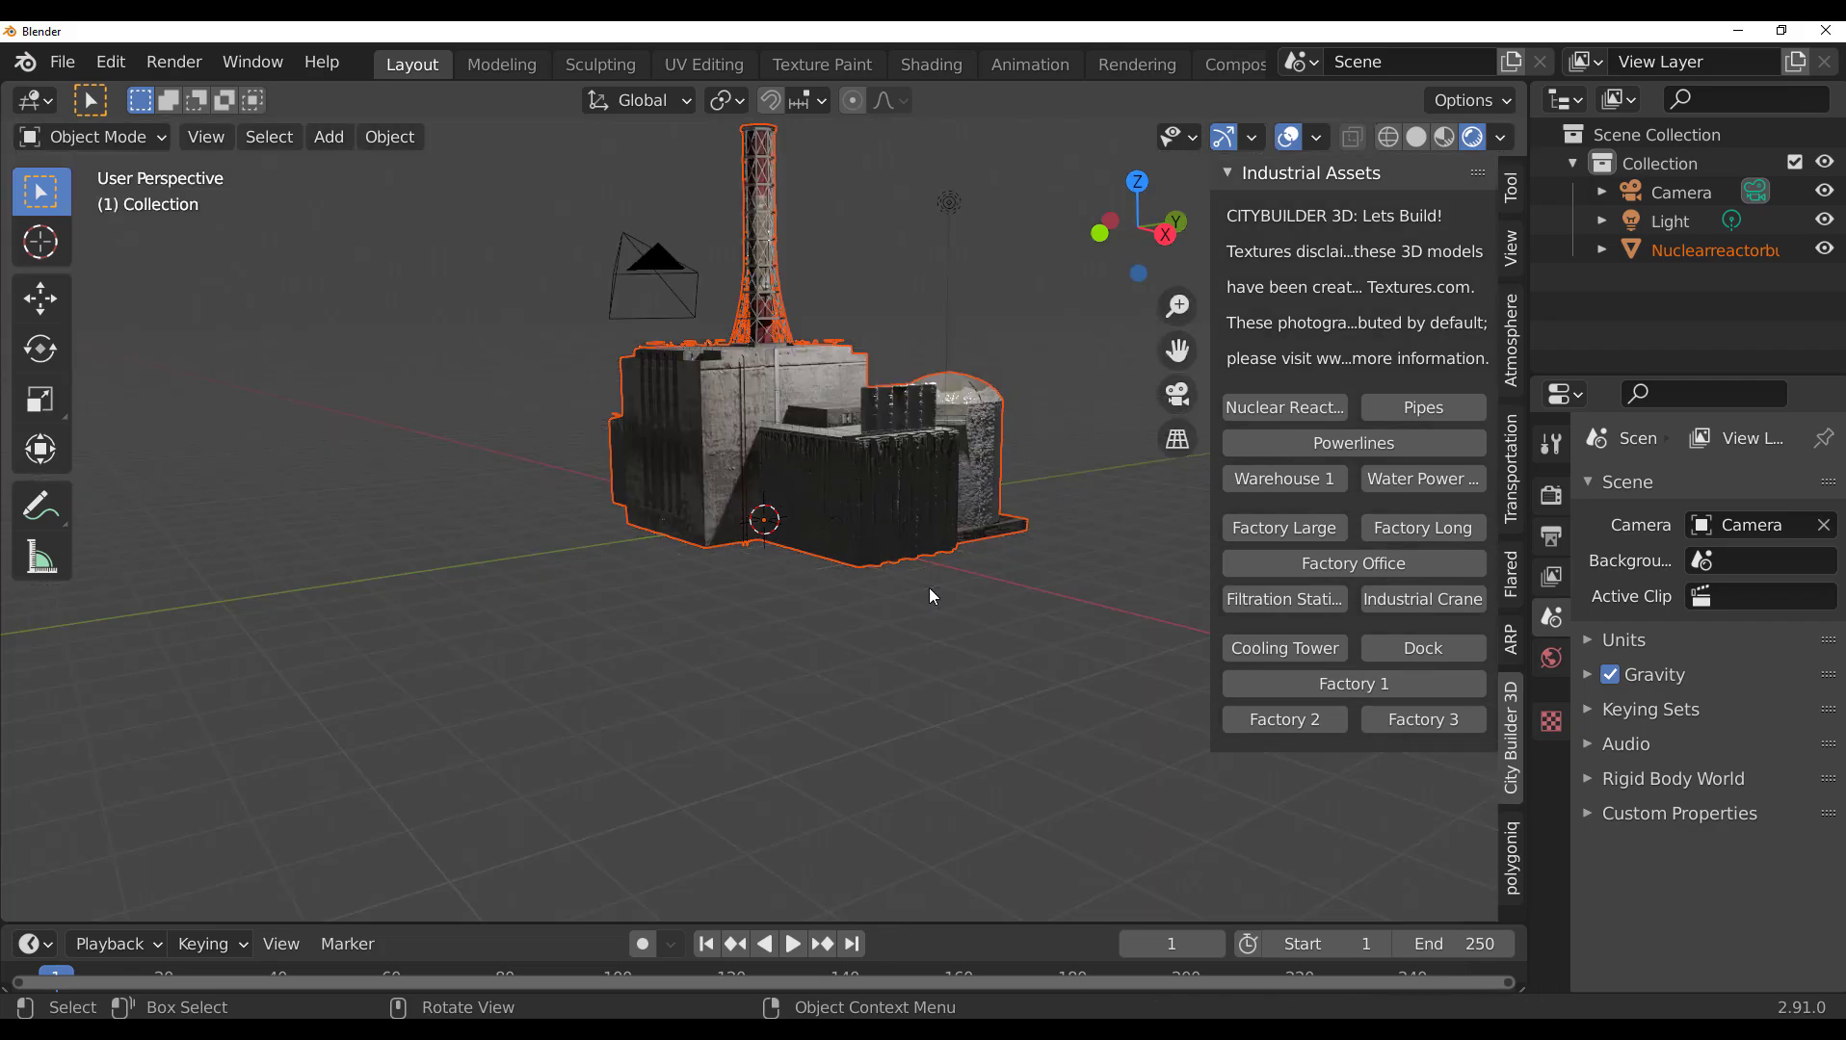
scroll(896, 401, "up", 3)
scroll(875, 488, "up", 5)
mouse_move(876, 488)
middle_mouse_down()
mouse_move(755, 684)
mouse_move(638, 586)
mouse_move(870, 607)
mouse_move(746, 642)
mouse_move(861, 631)
mouse_move(784, 482)
mouse_move(983, 547)
mouse_move(1129, 555)
middle_mouse_up()
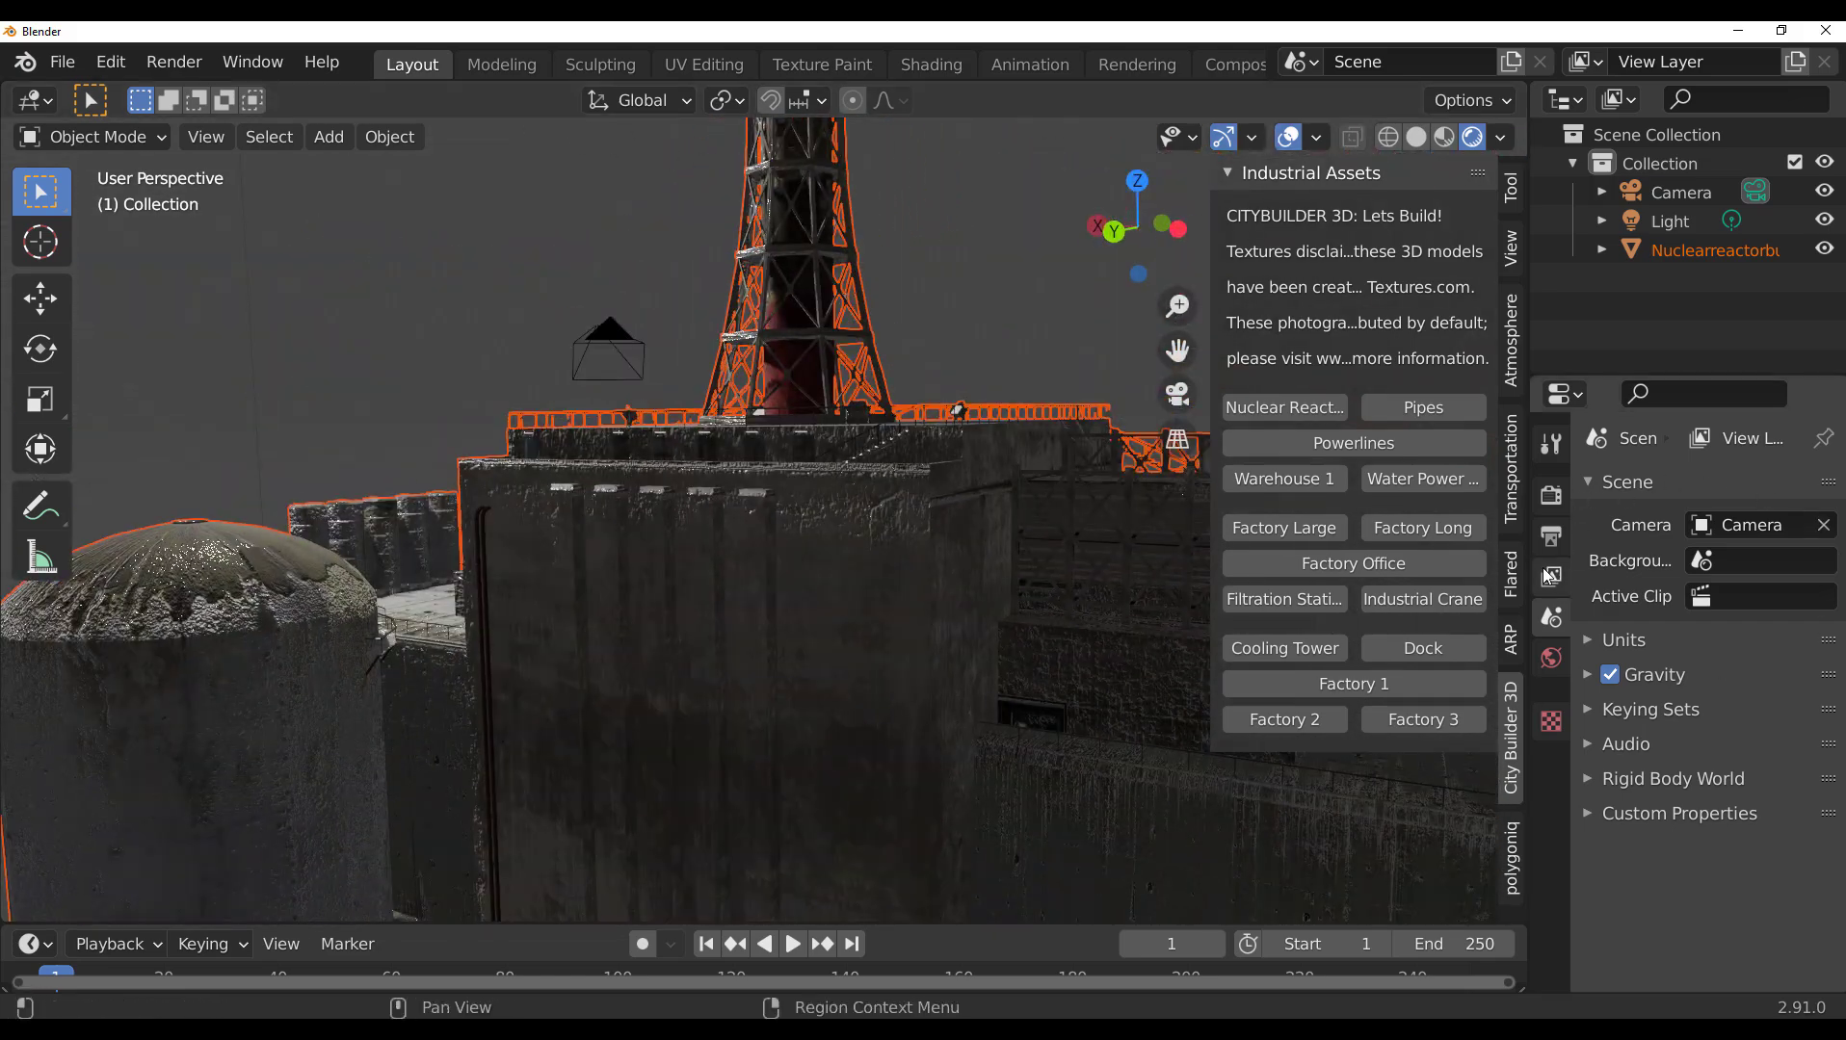
Set the render engine to Cycles with GPU Compute as the device
left_click(1550, 494)
left_click(1761, 488)
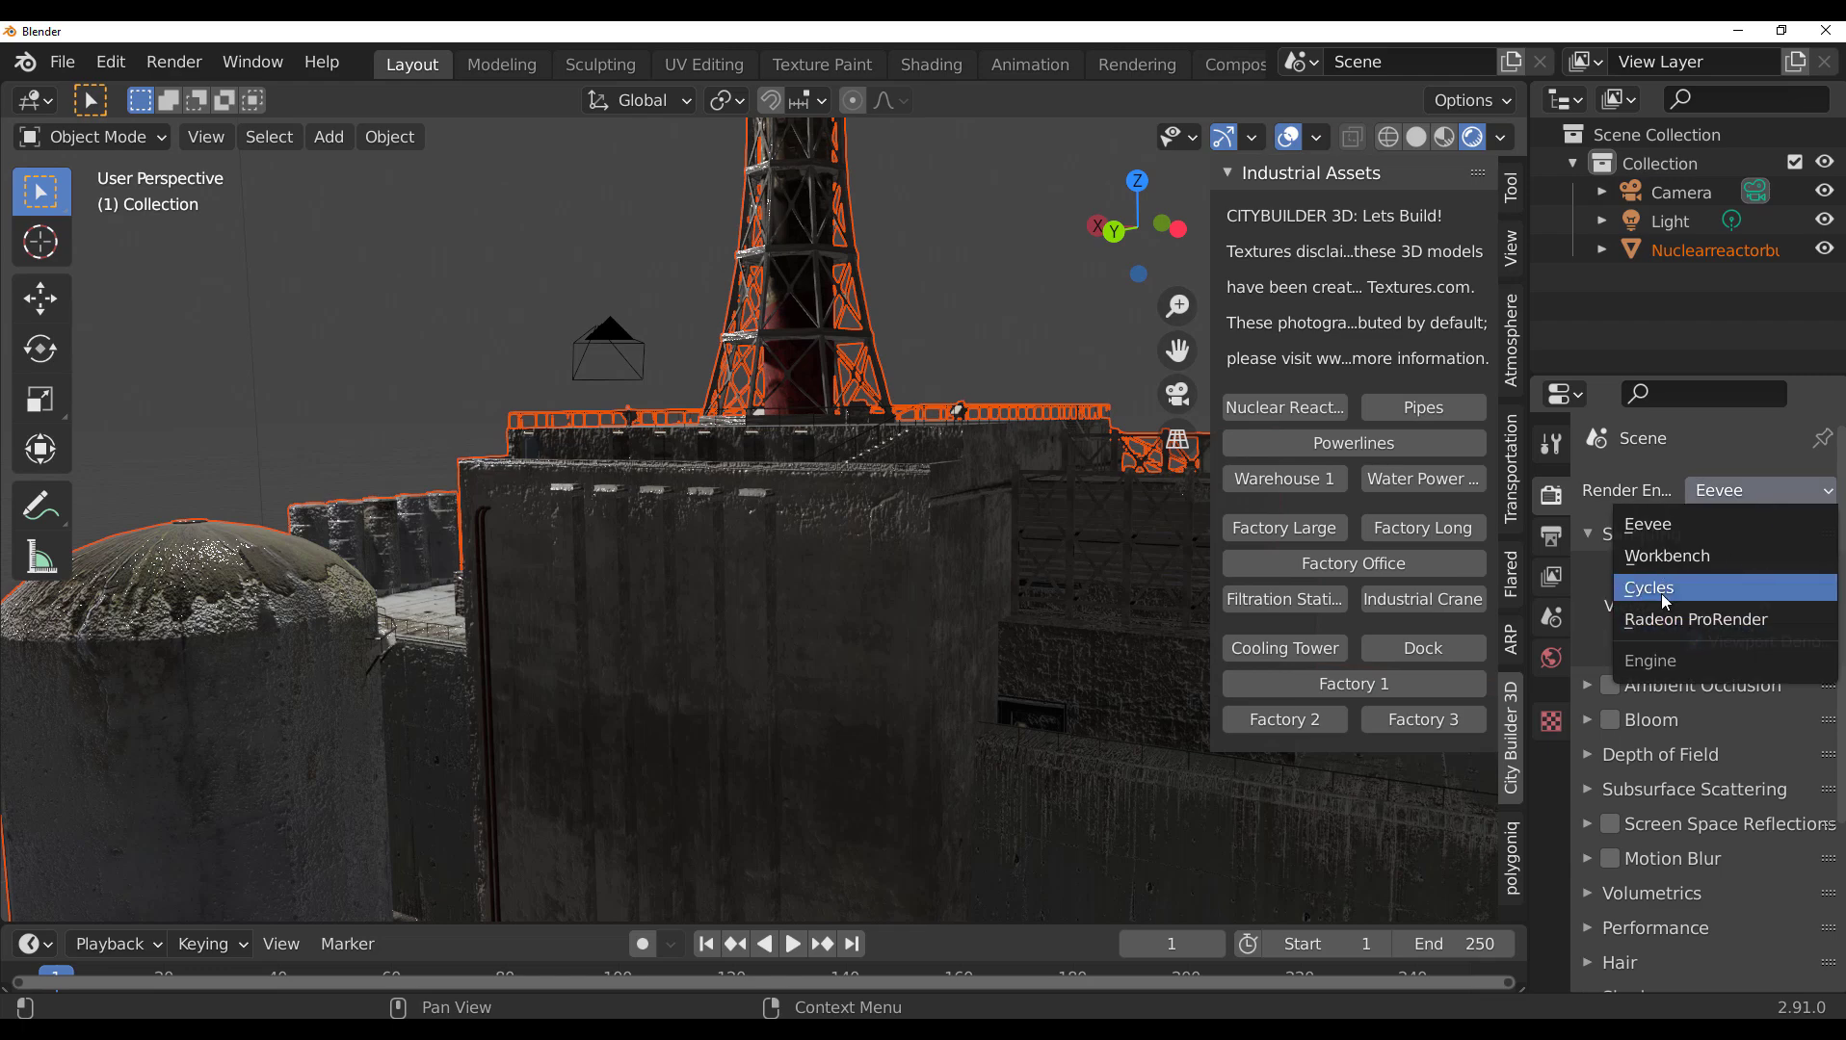
key("Return")
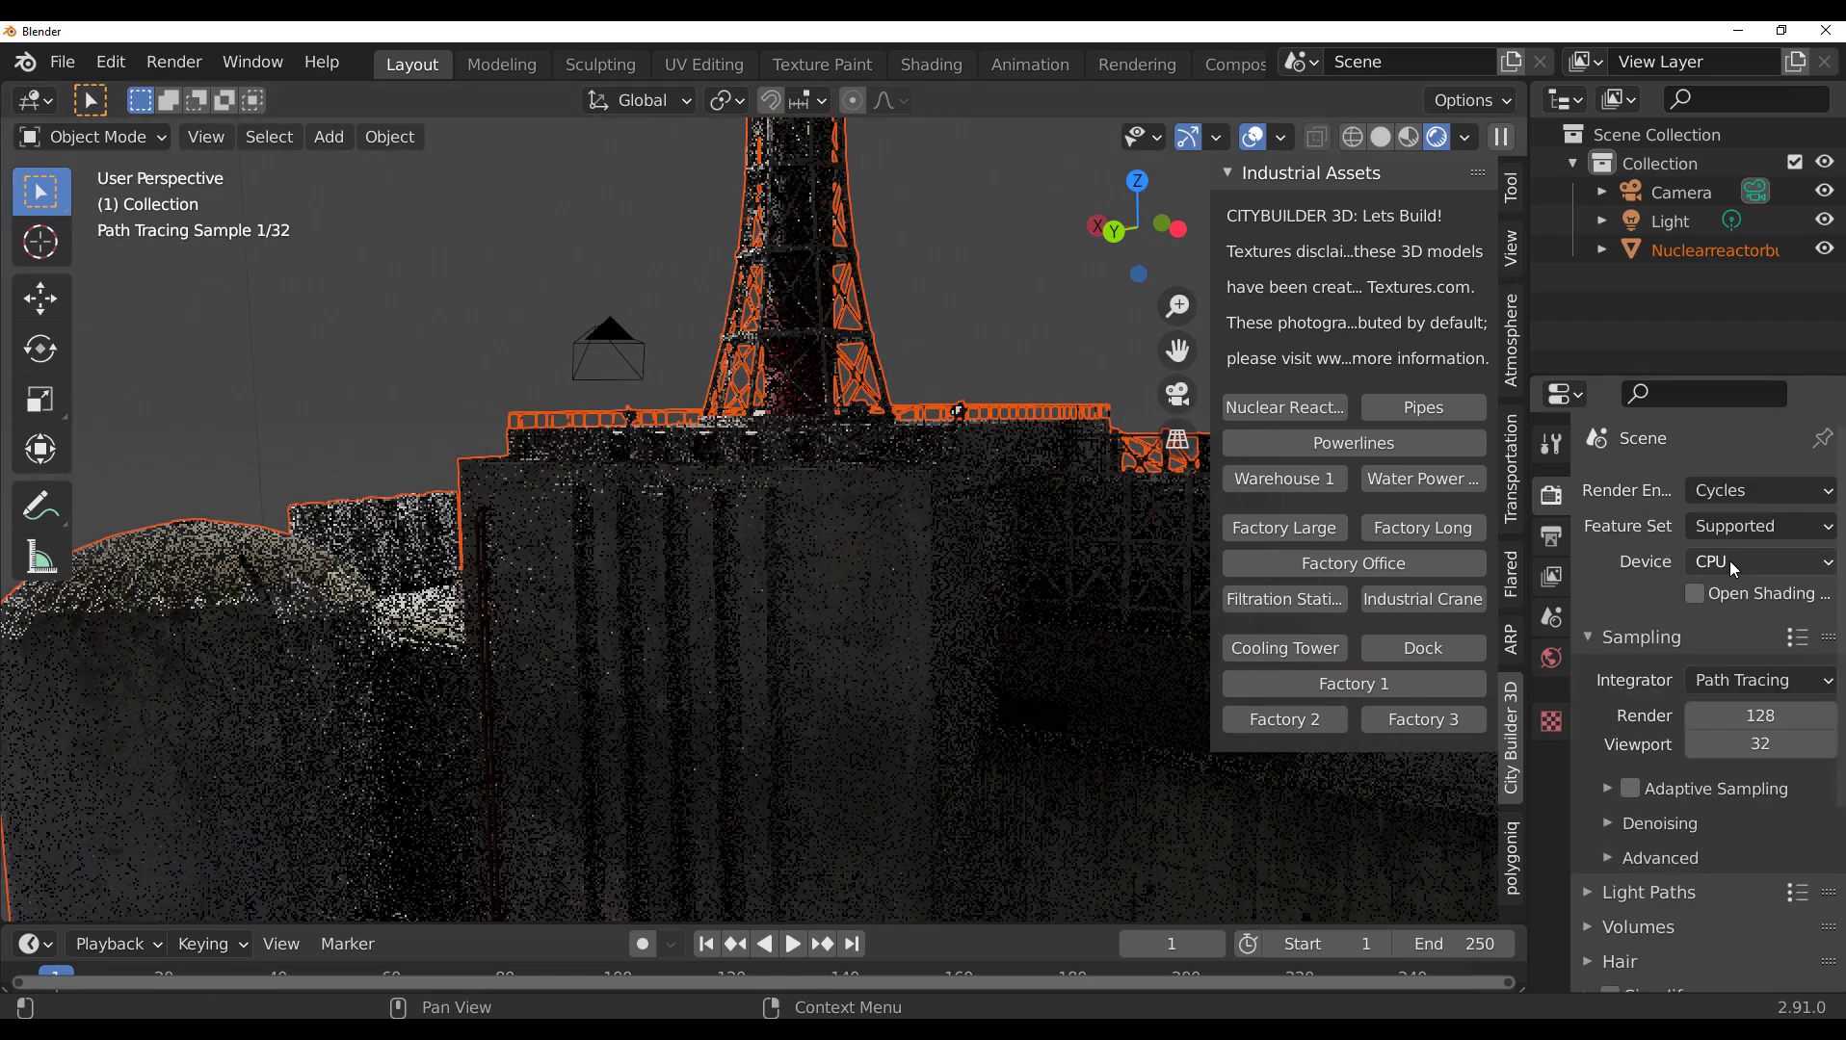
left_click(1730, 561)
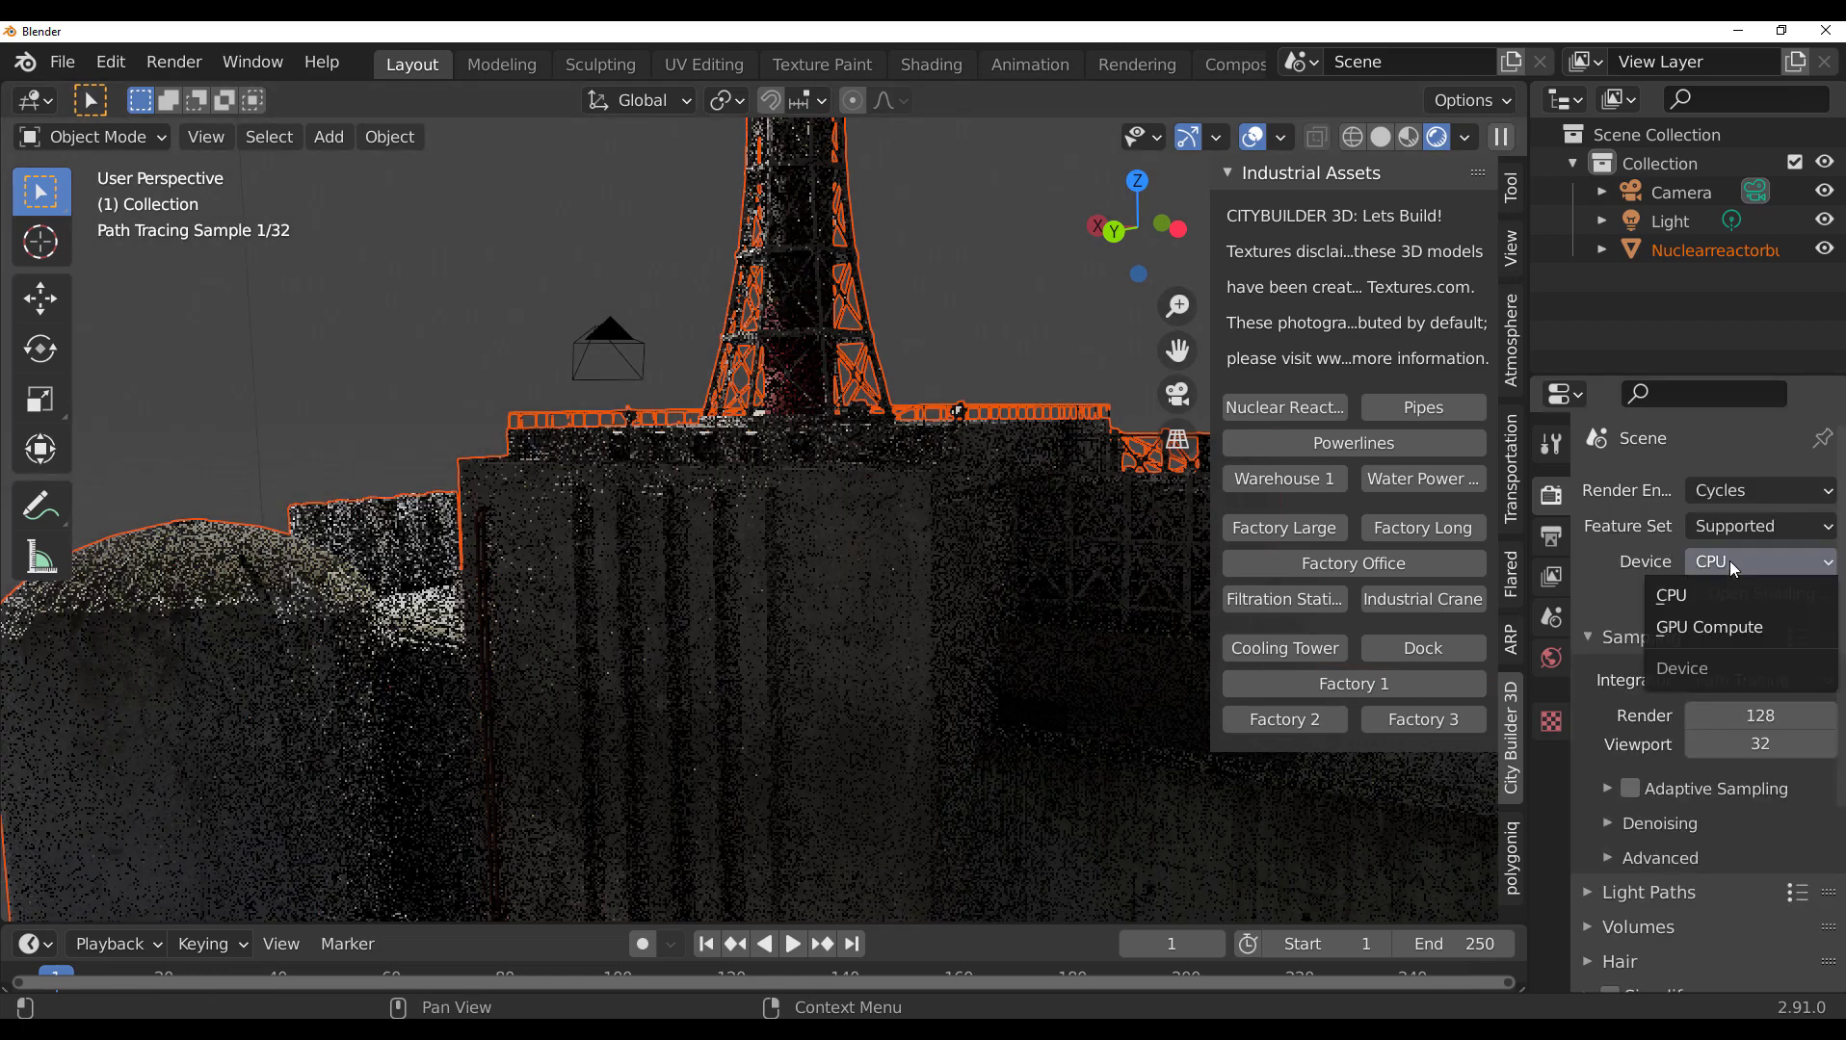
left_click(1675, 629)
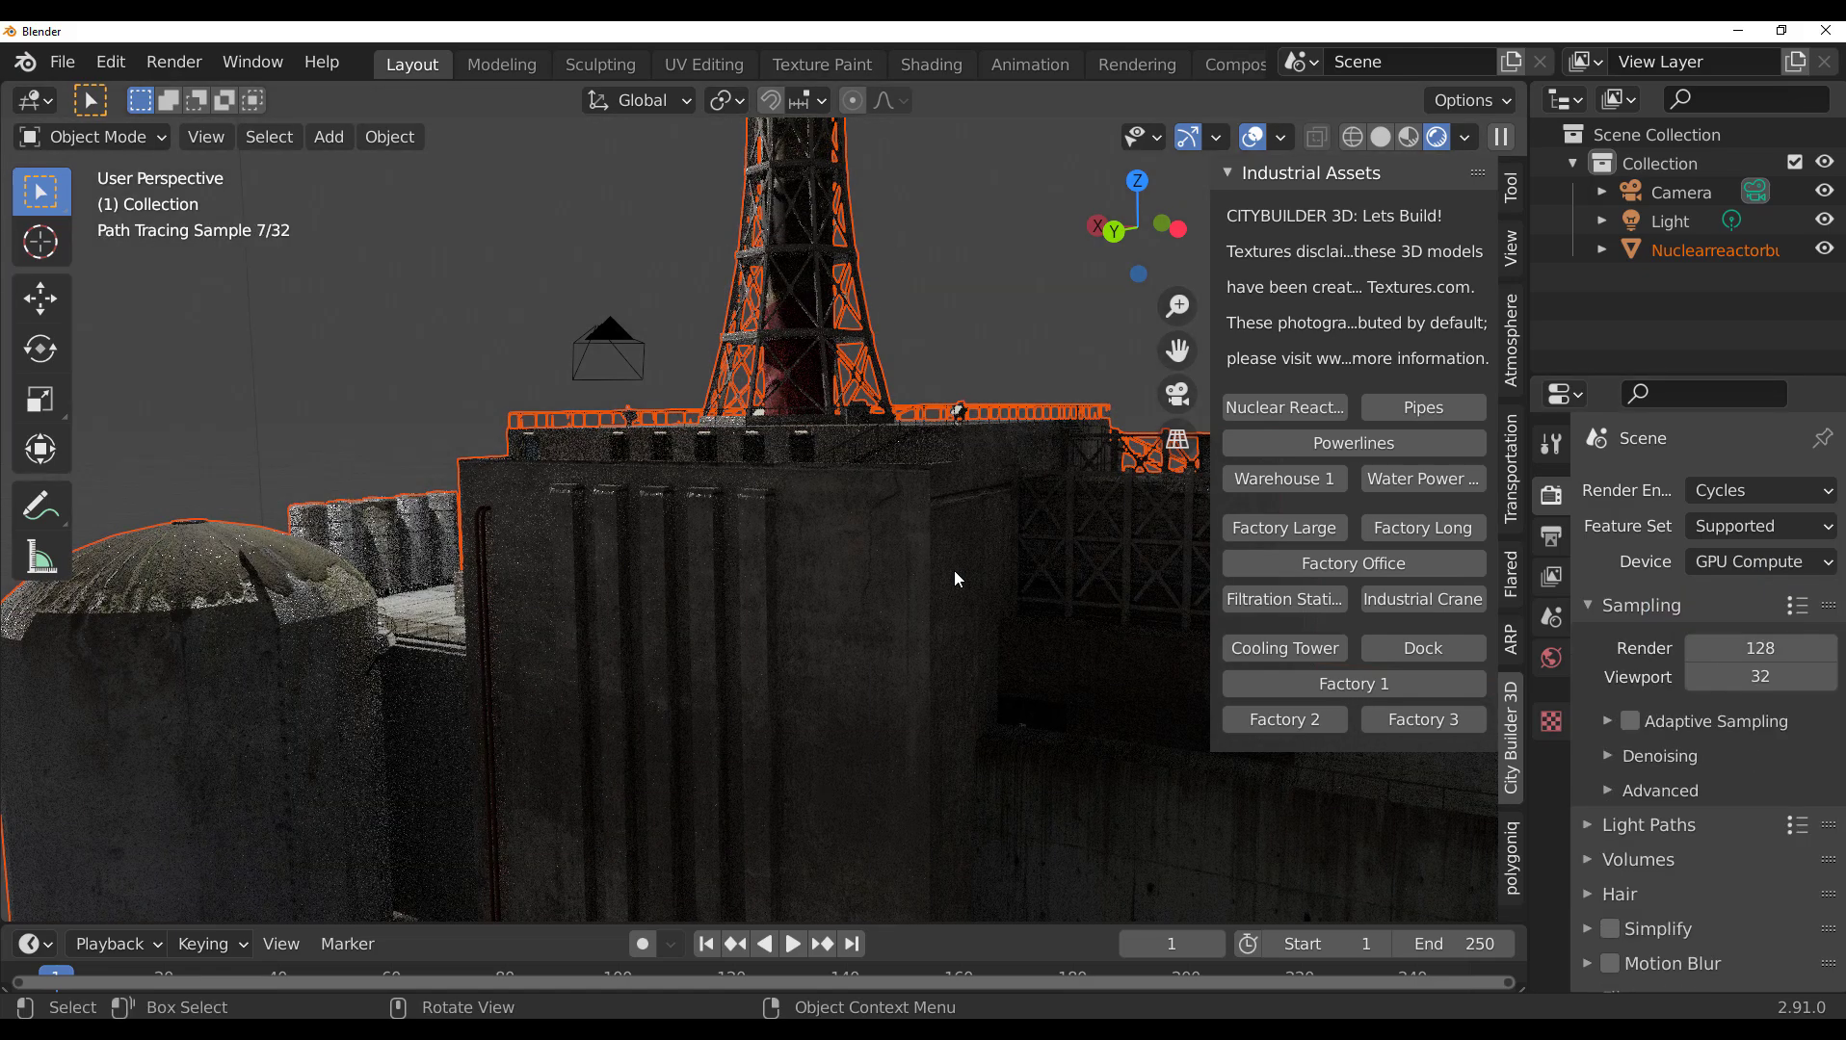
Orbit around the Cycles-rendered reactor and select the default light
scroll(948, 570, "down", 5)
scroll(944, 570, "up", 5)
mouse_move(944, 569)
middle_mouse_down()
mouse_move(792, 583)
mouse_move(810, 580)
mouse_move(523, 520)
middle_mouse_up()
scroll(795, 554, "up", 2)
scroll(697, 420, "up", 2)
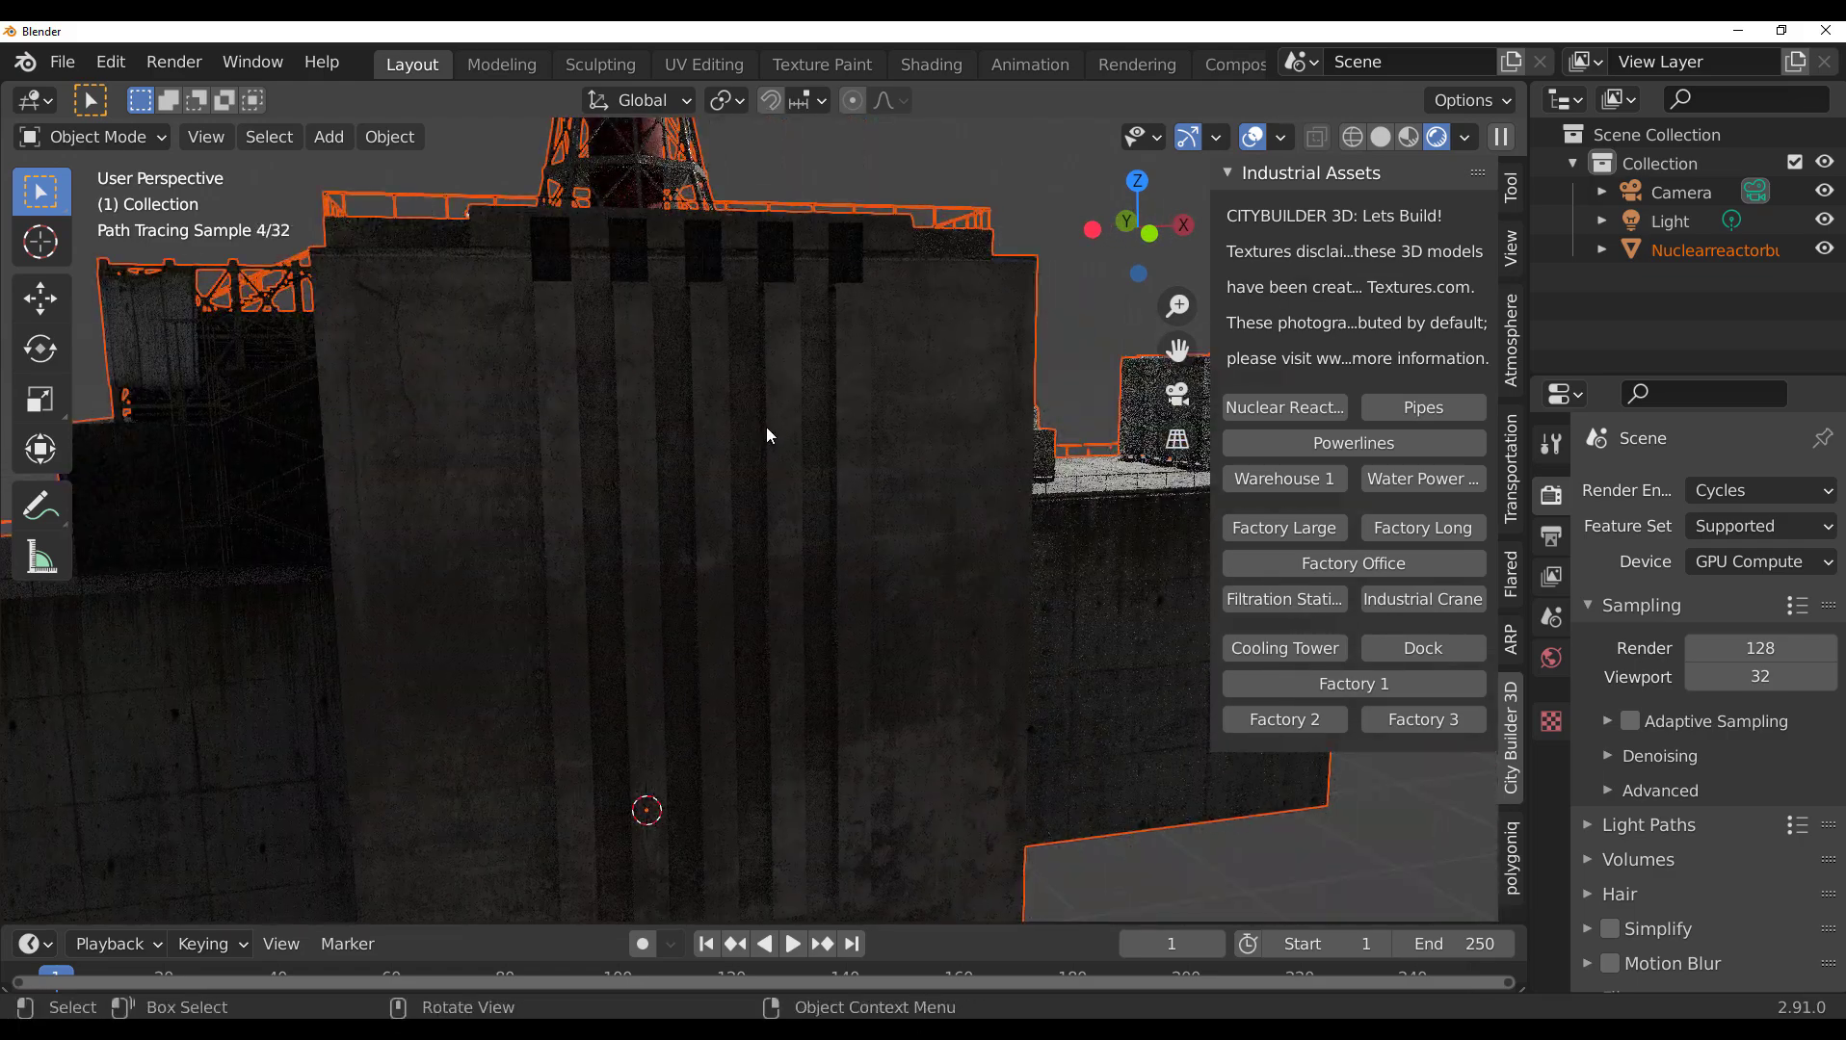
scroll(768, 427, "down", 5)
middle_click_drag(769, 427, 932, 268)
left_click(972, 272)
Delete the default light and add a plane scaled up into a ground
key("Delete")
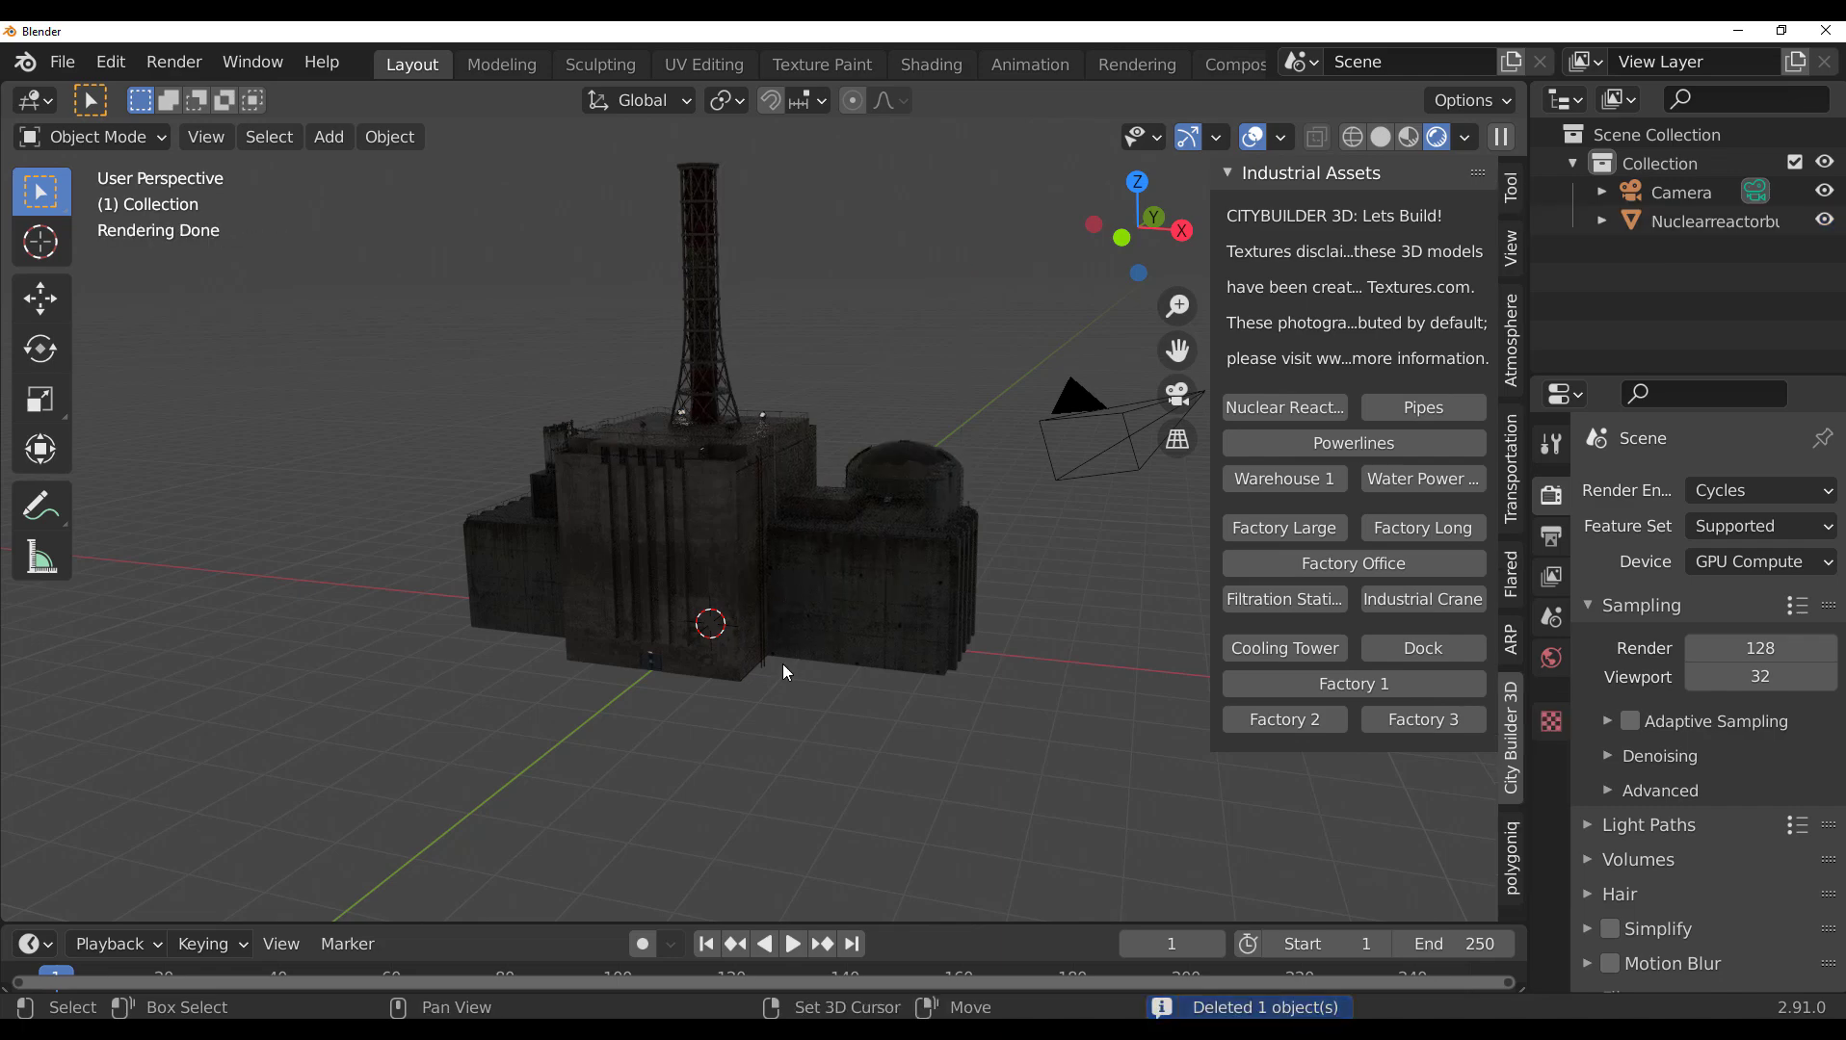
key("shift+a")
left_click(933, 438)
key("s")
left_click(970, 383)
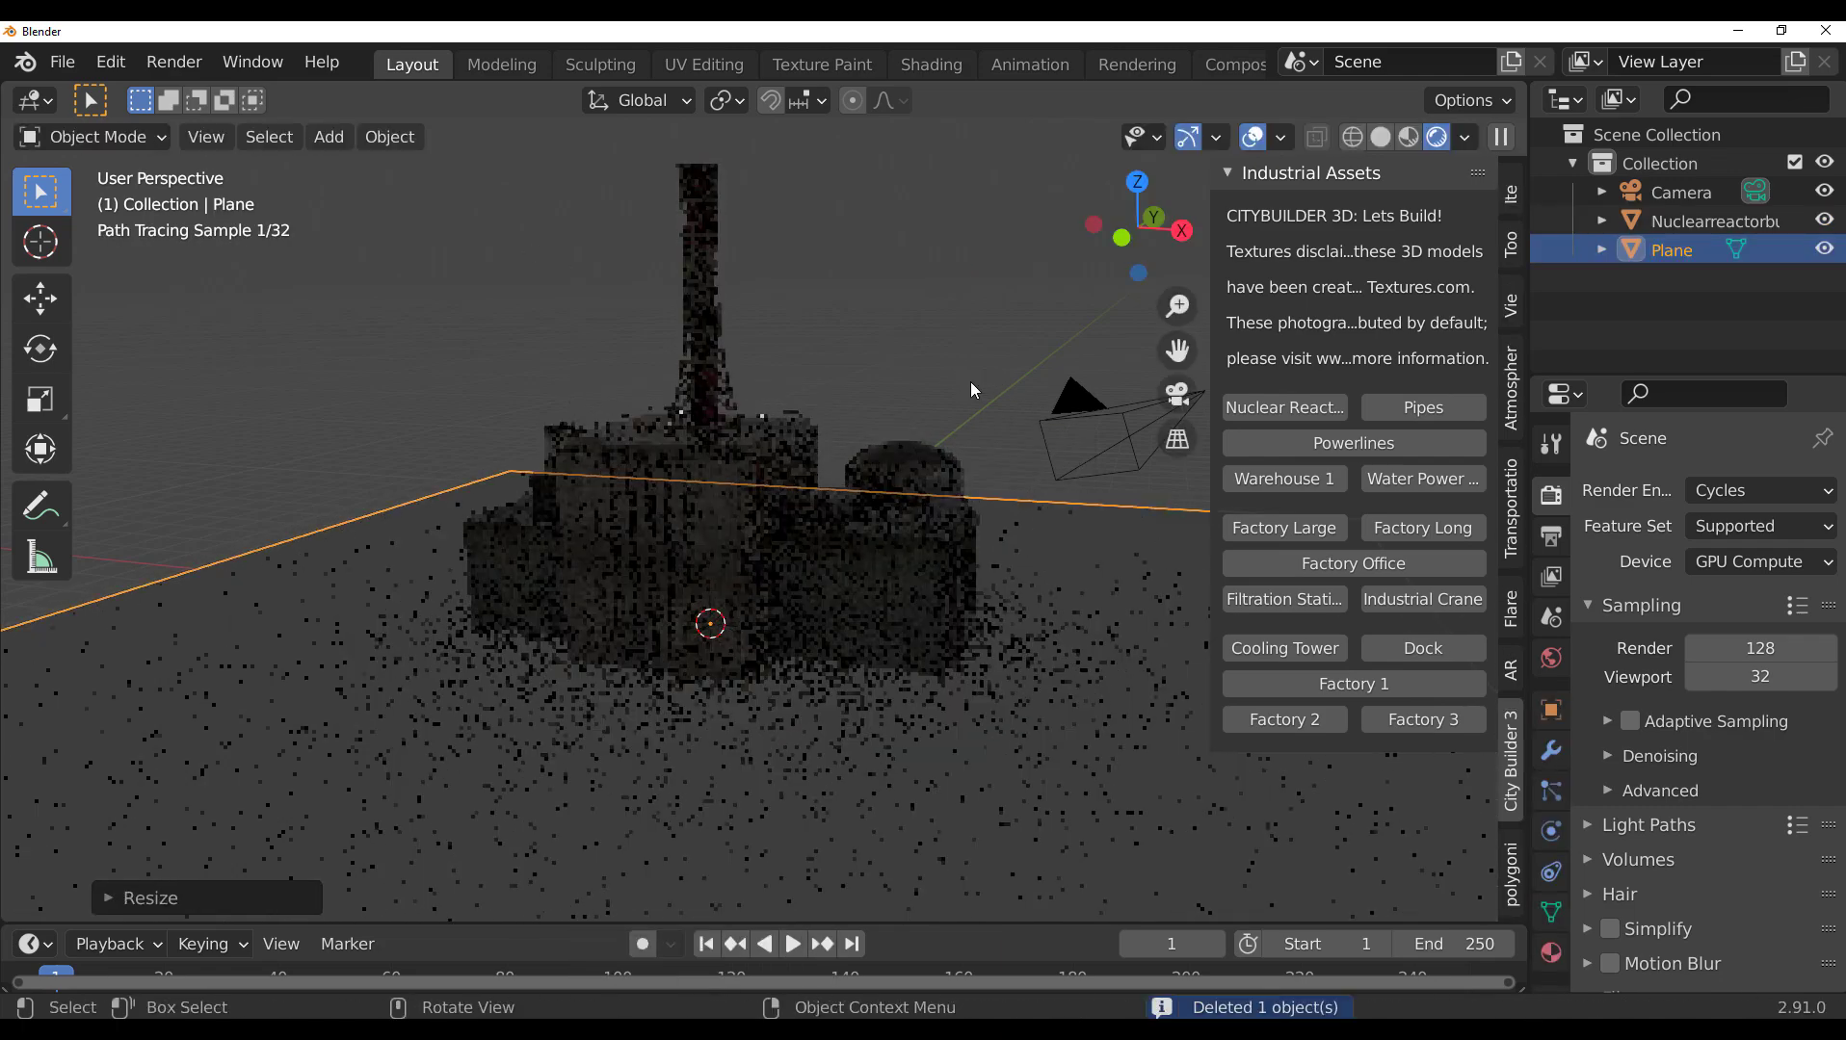
Enable a Physical Atmosphere sun and lower its elevation slightly for dusk lighting
left_click(1512, 430)
left_click(1248, 174)
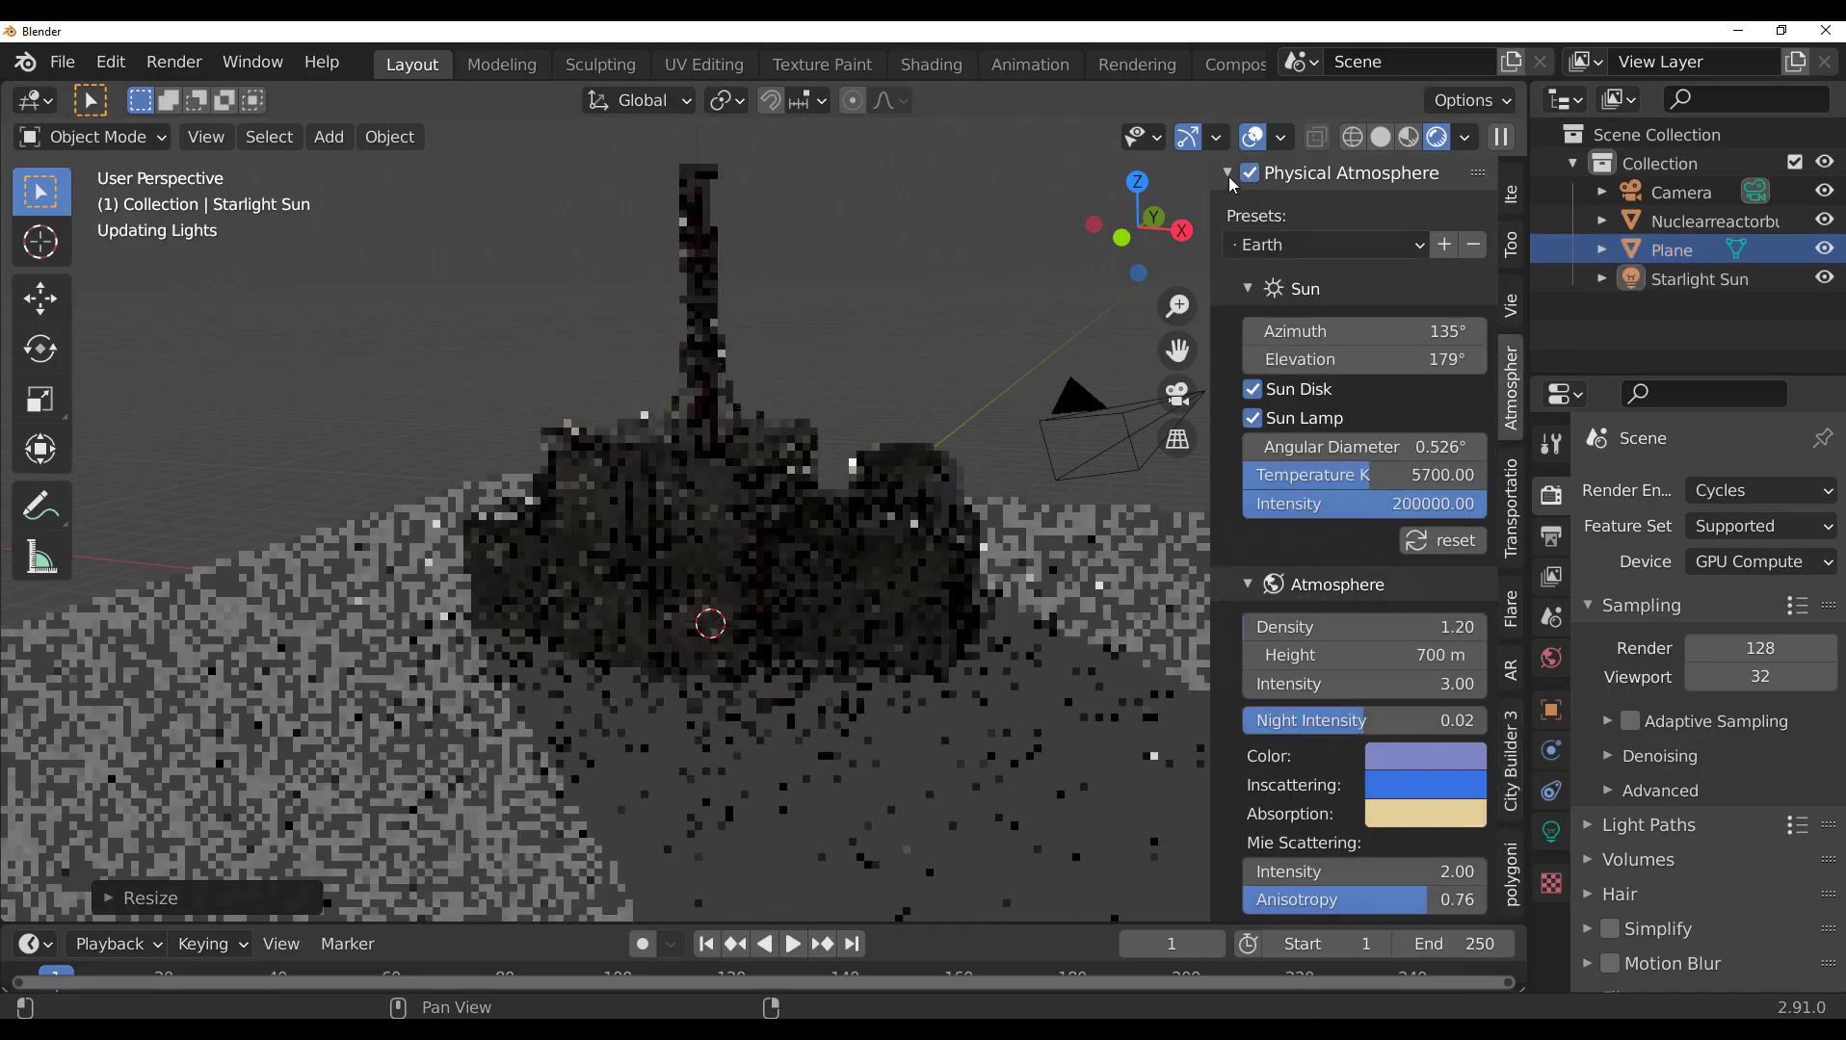
middle_click_drag(1228, 176, 659, 502)
mouse_move(812, 466)
middle_mouse_down()
mouse_move(801, 595)
mouse_move(894, 549)
middle_mouse_up()
scroll(894, 549, "down", 3)
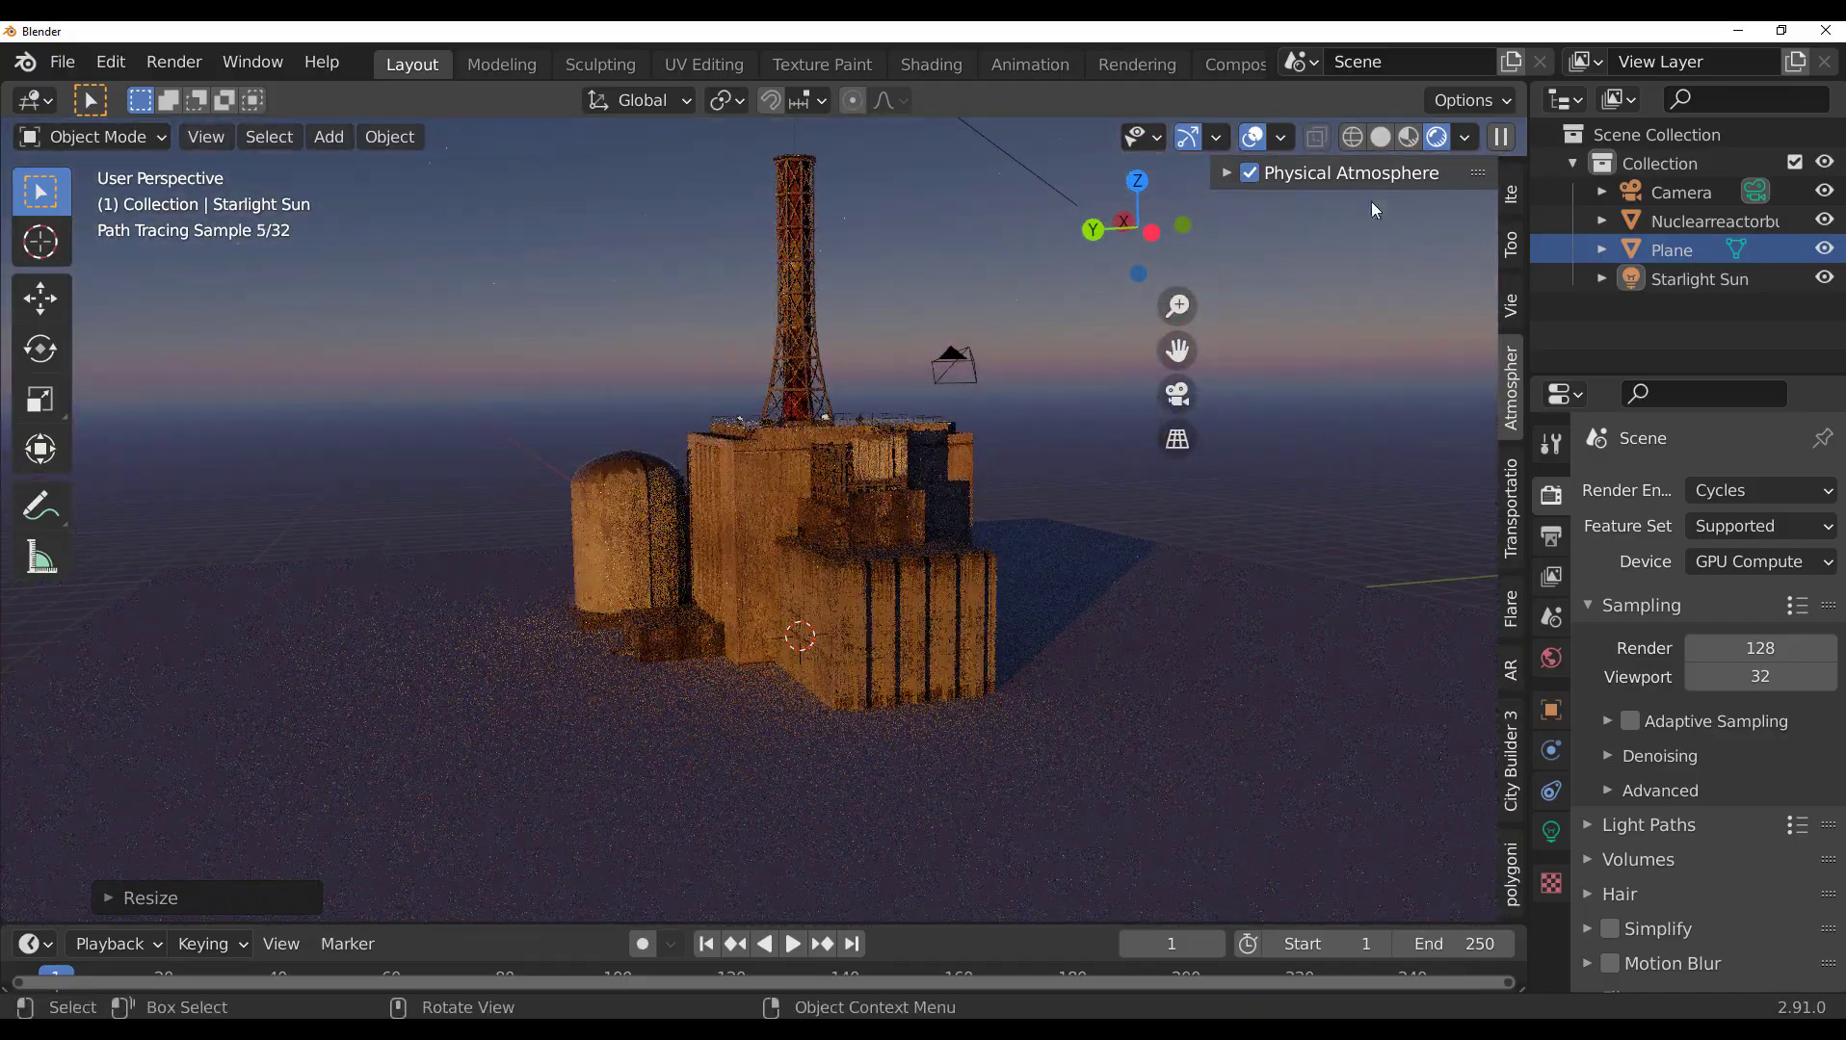
left_click(1229, 173)
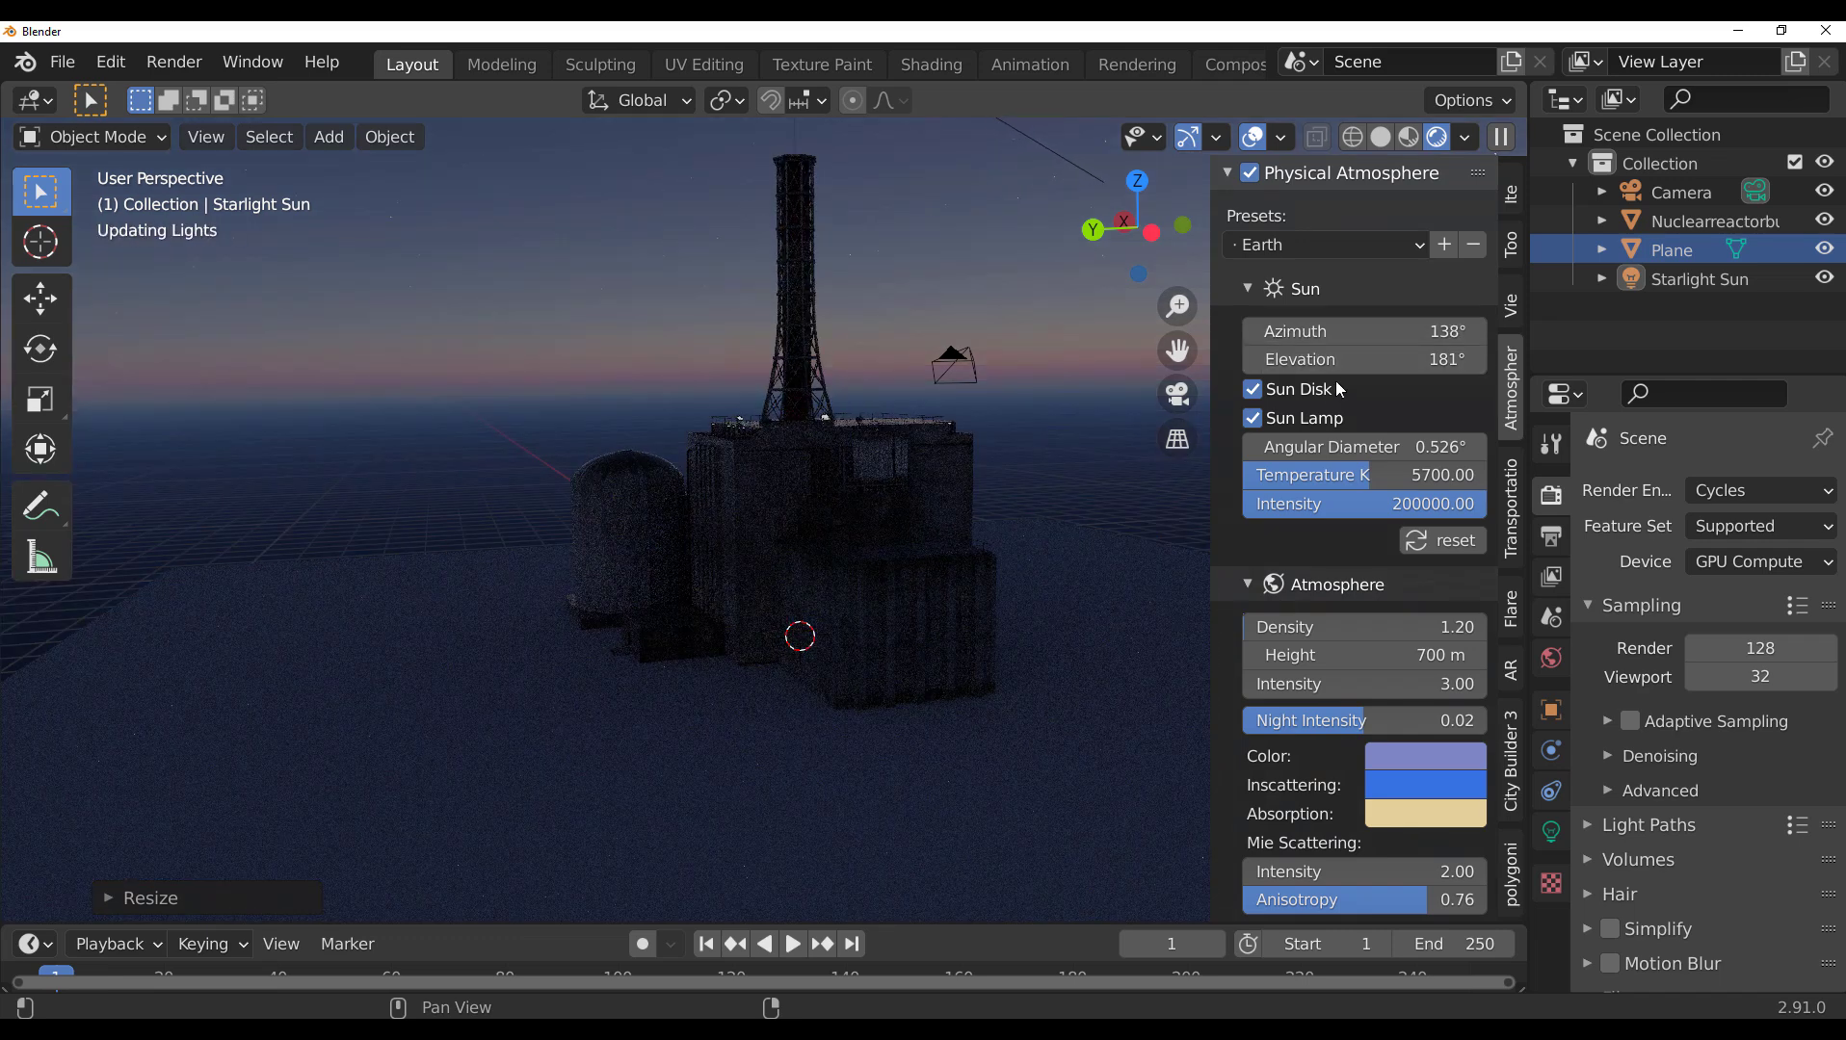
left_click_drag(1363, 359, 1348, 360)
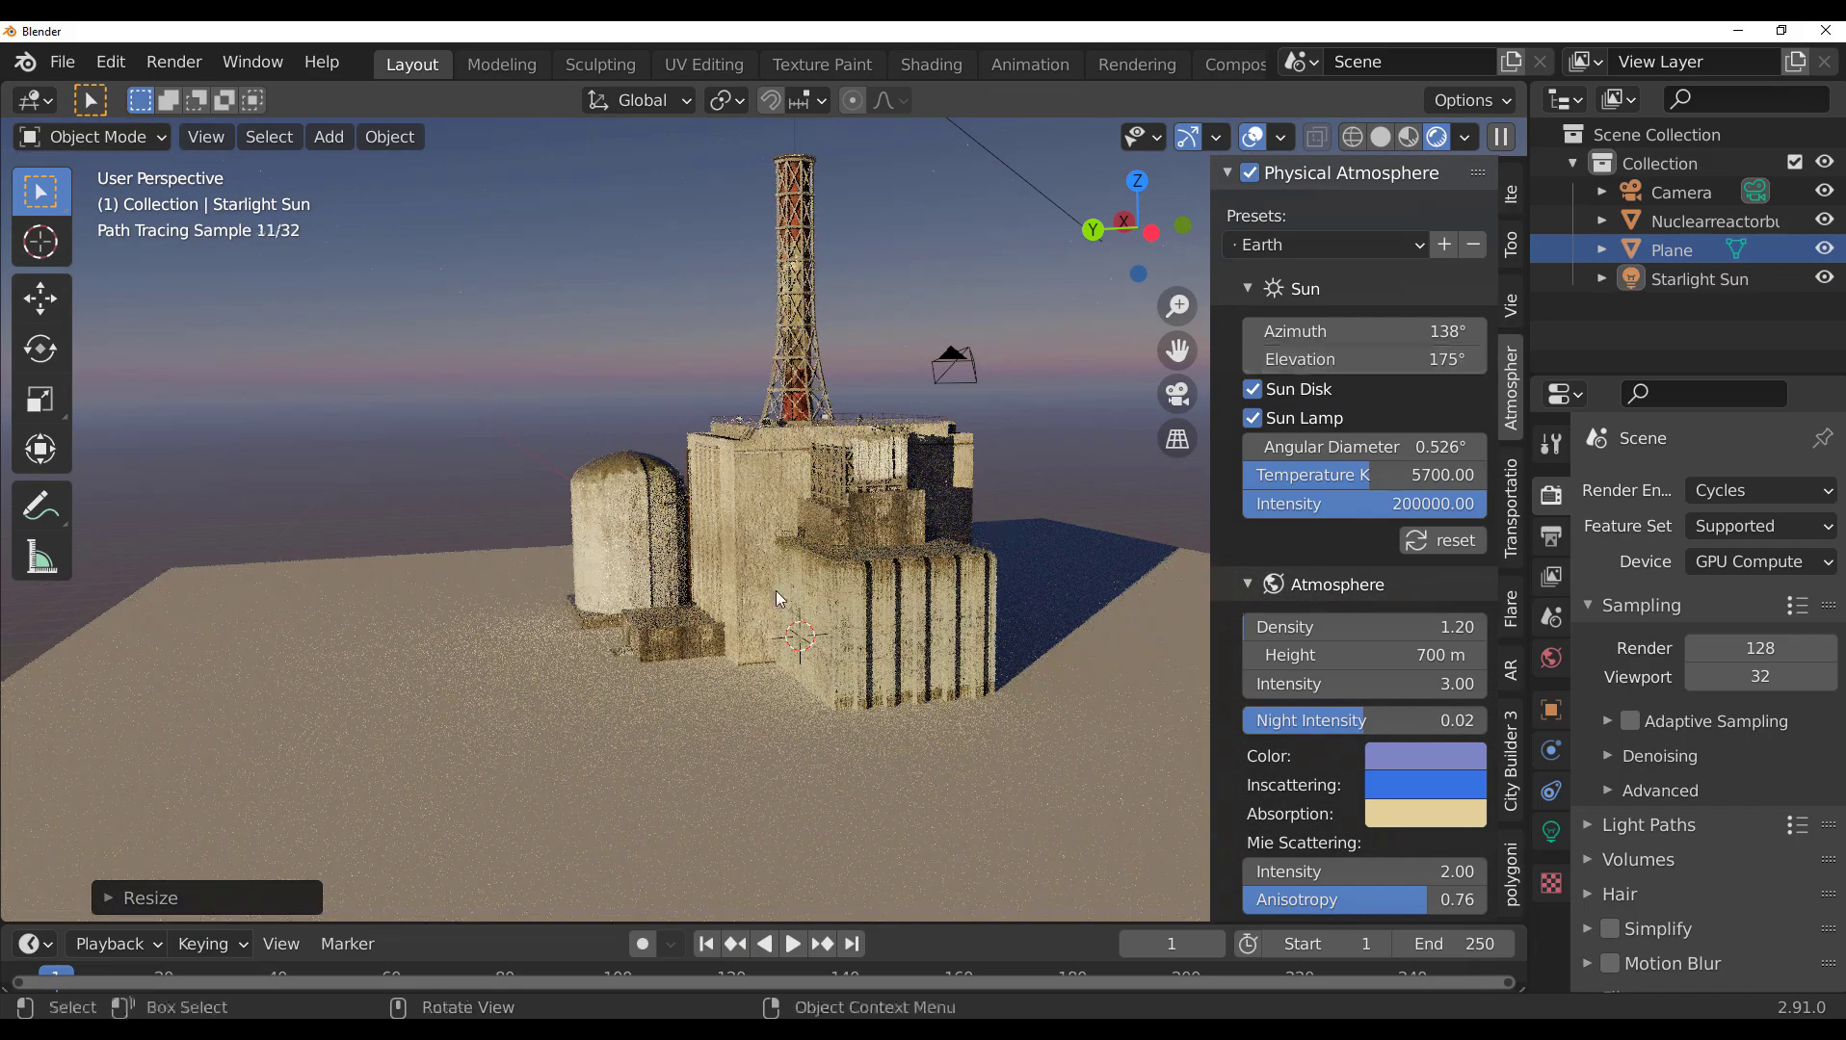
middle_click_drag(776, 591, 1128, 644)
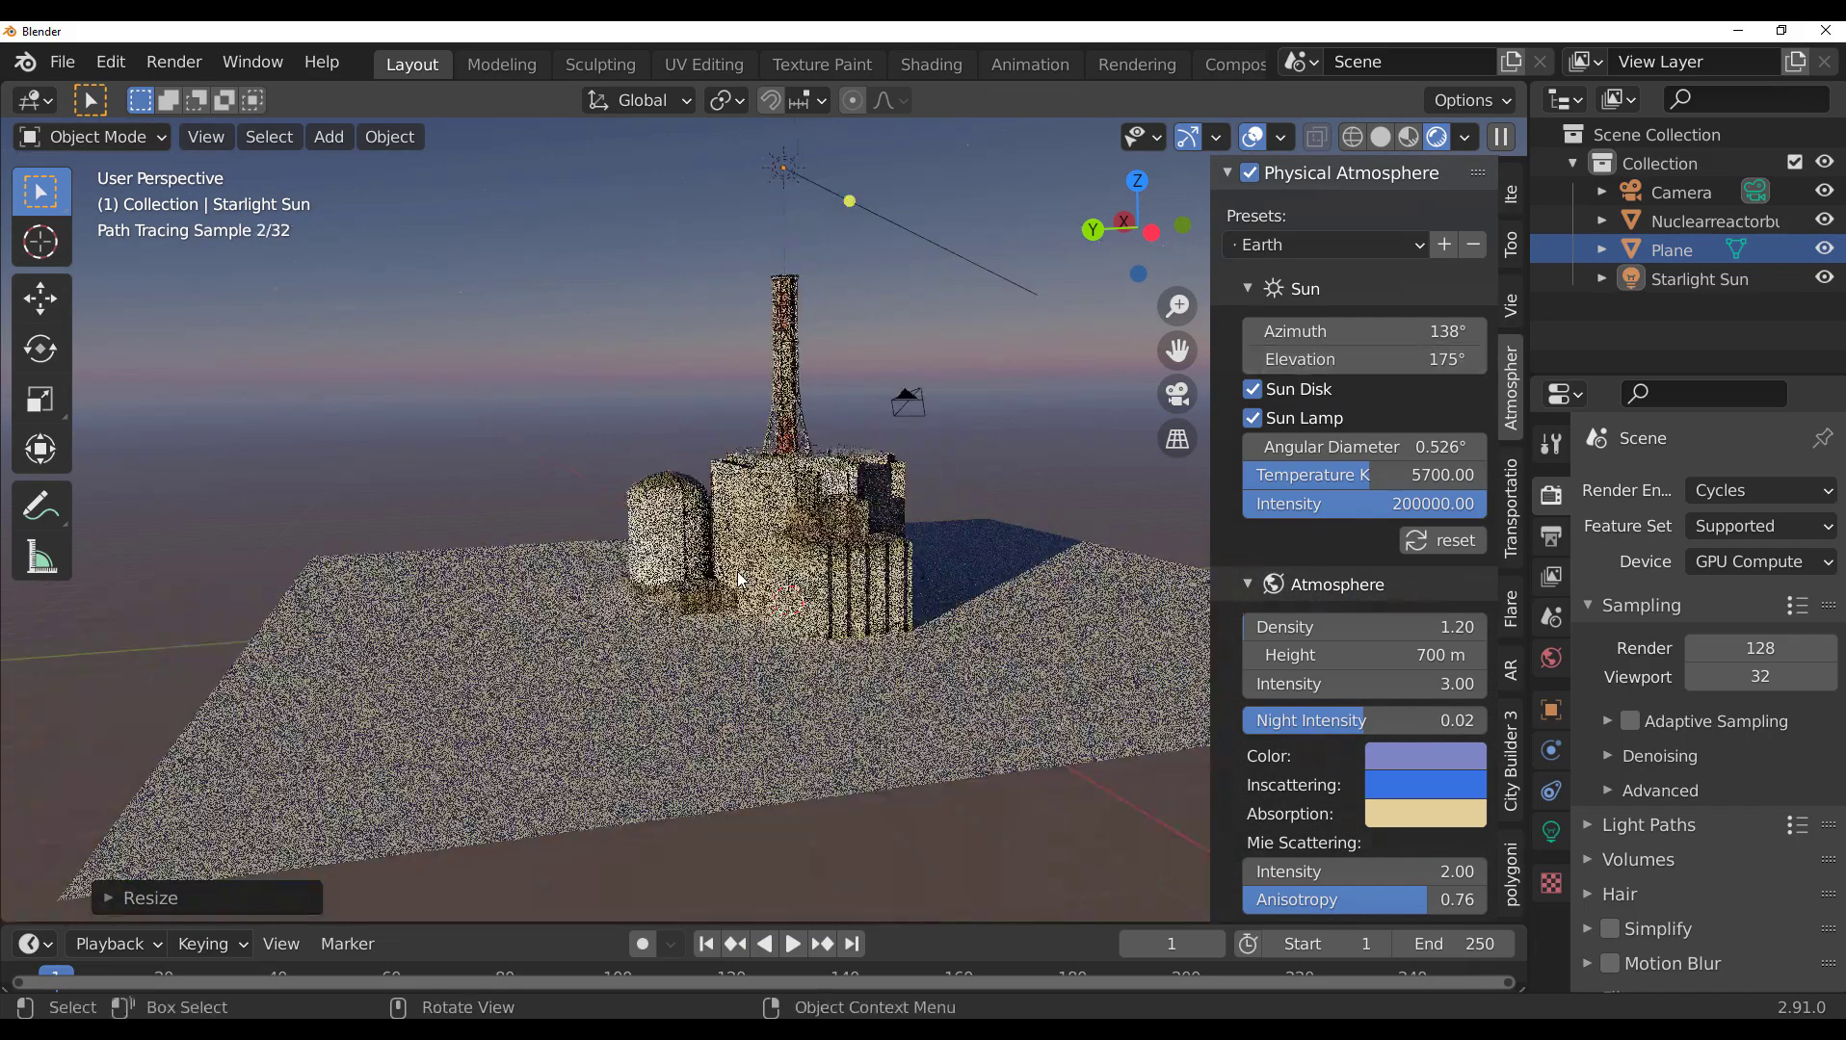
Return to the asset list and orbit around the sunlit reactor's walls
left_click(1512, 770)
scroll(844, 548, "up", 4)
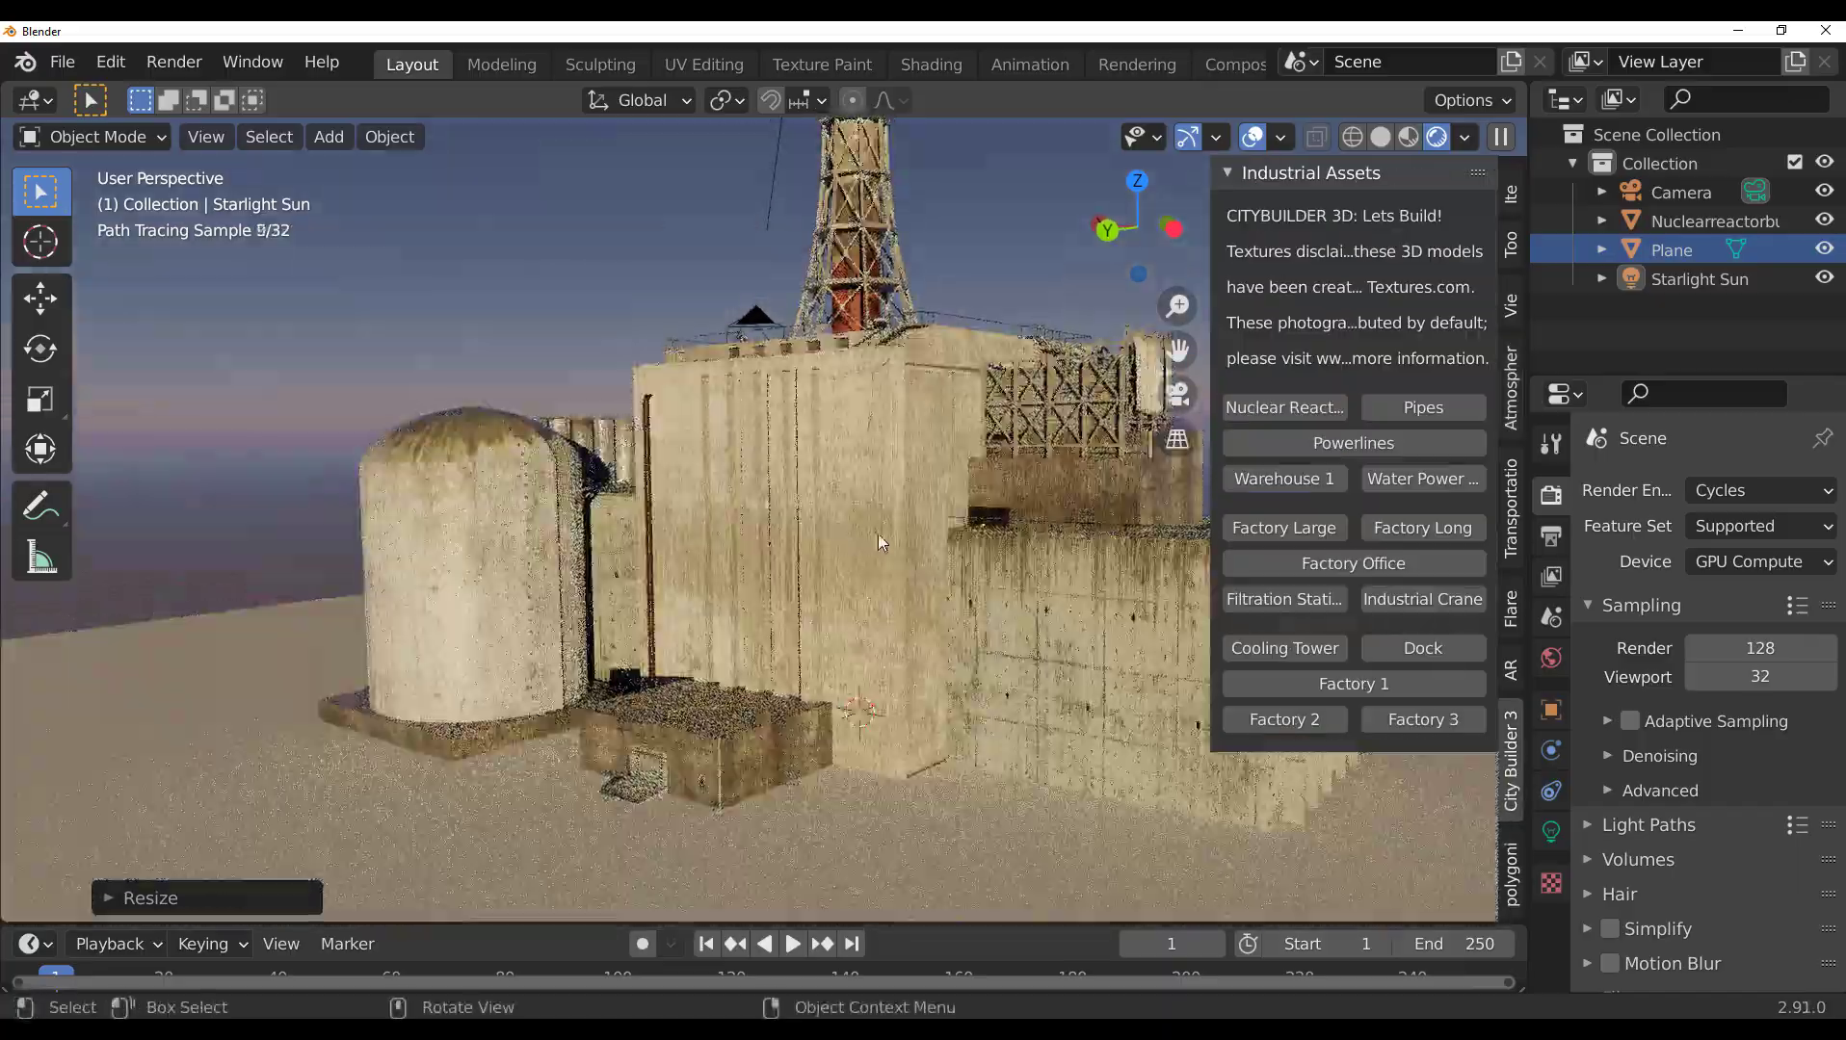
scroll(882, 533, "up", 3)
middle_click_drag(709, 533, 709, 534)
scroll(764, 638, "up", 4)
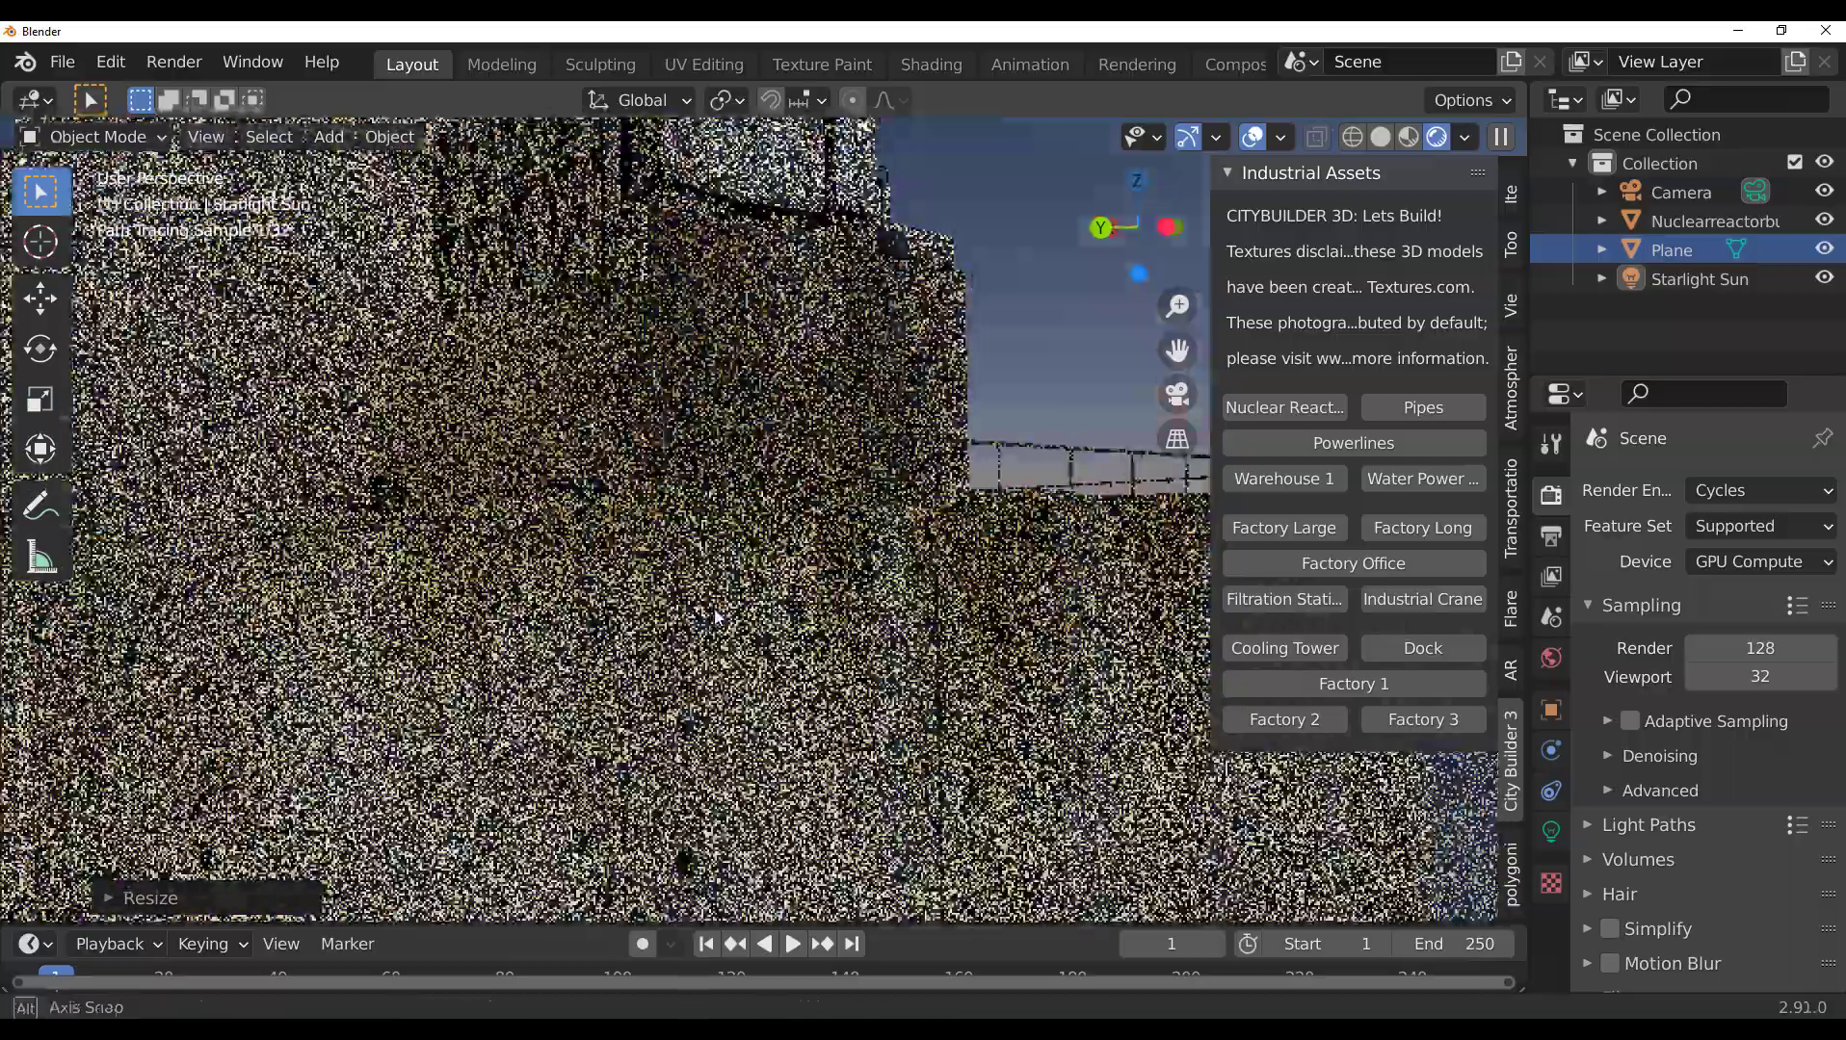
middle_click_drag(764, 637, 778, 595)
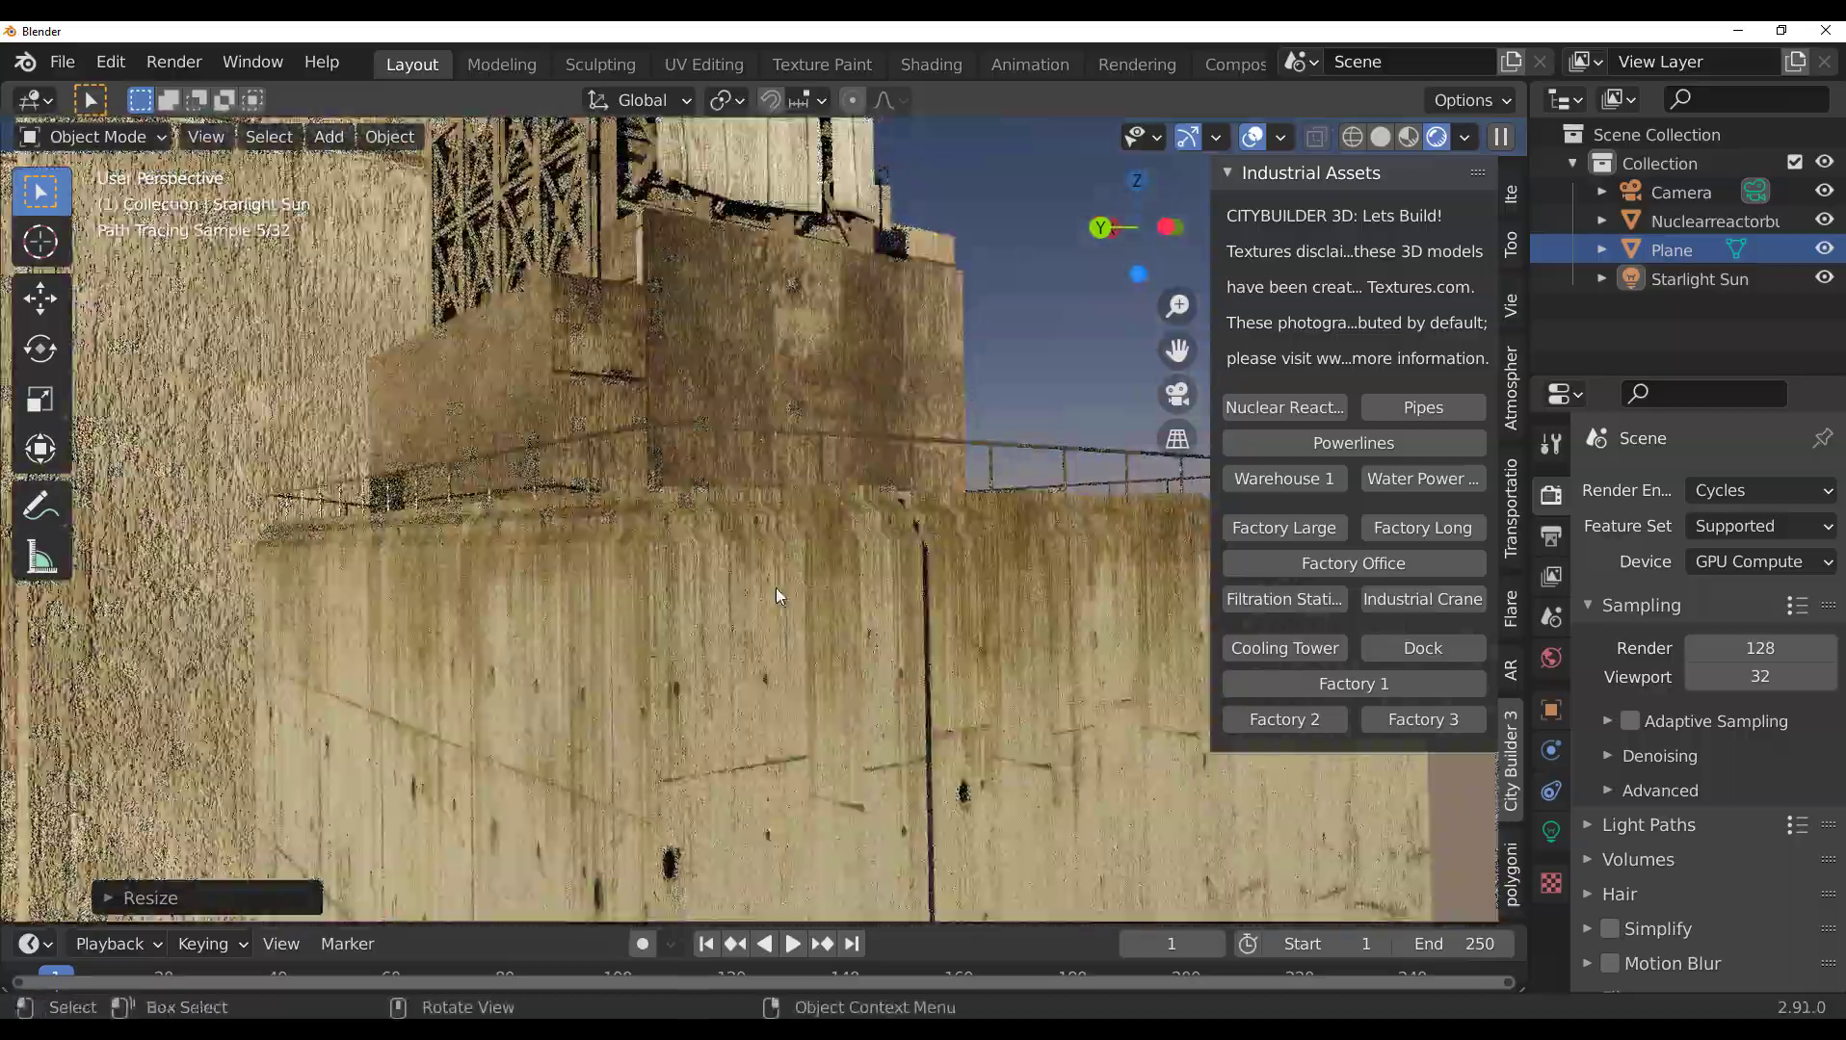
scroll(782, 589, "down", 2)
scroll(781, 589, "down", 3)
scroll(781, 589, "down", 3)
mouse_move(782, 588)
middle_mouse_down()
mouse_move(744, 563)
mouse_move(789, 573)
middle_mouse_up()
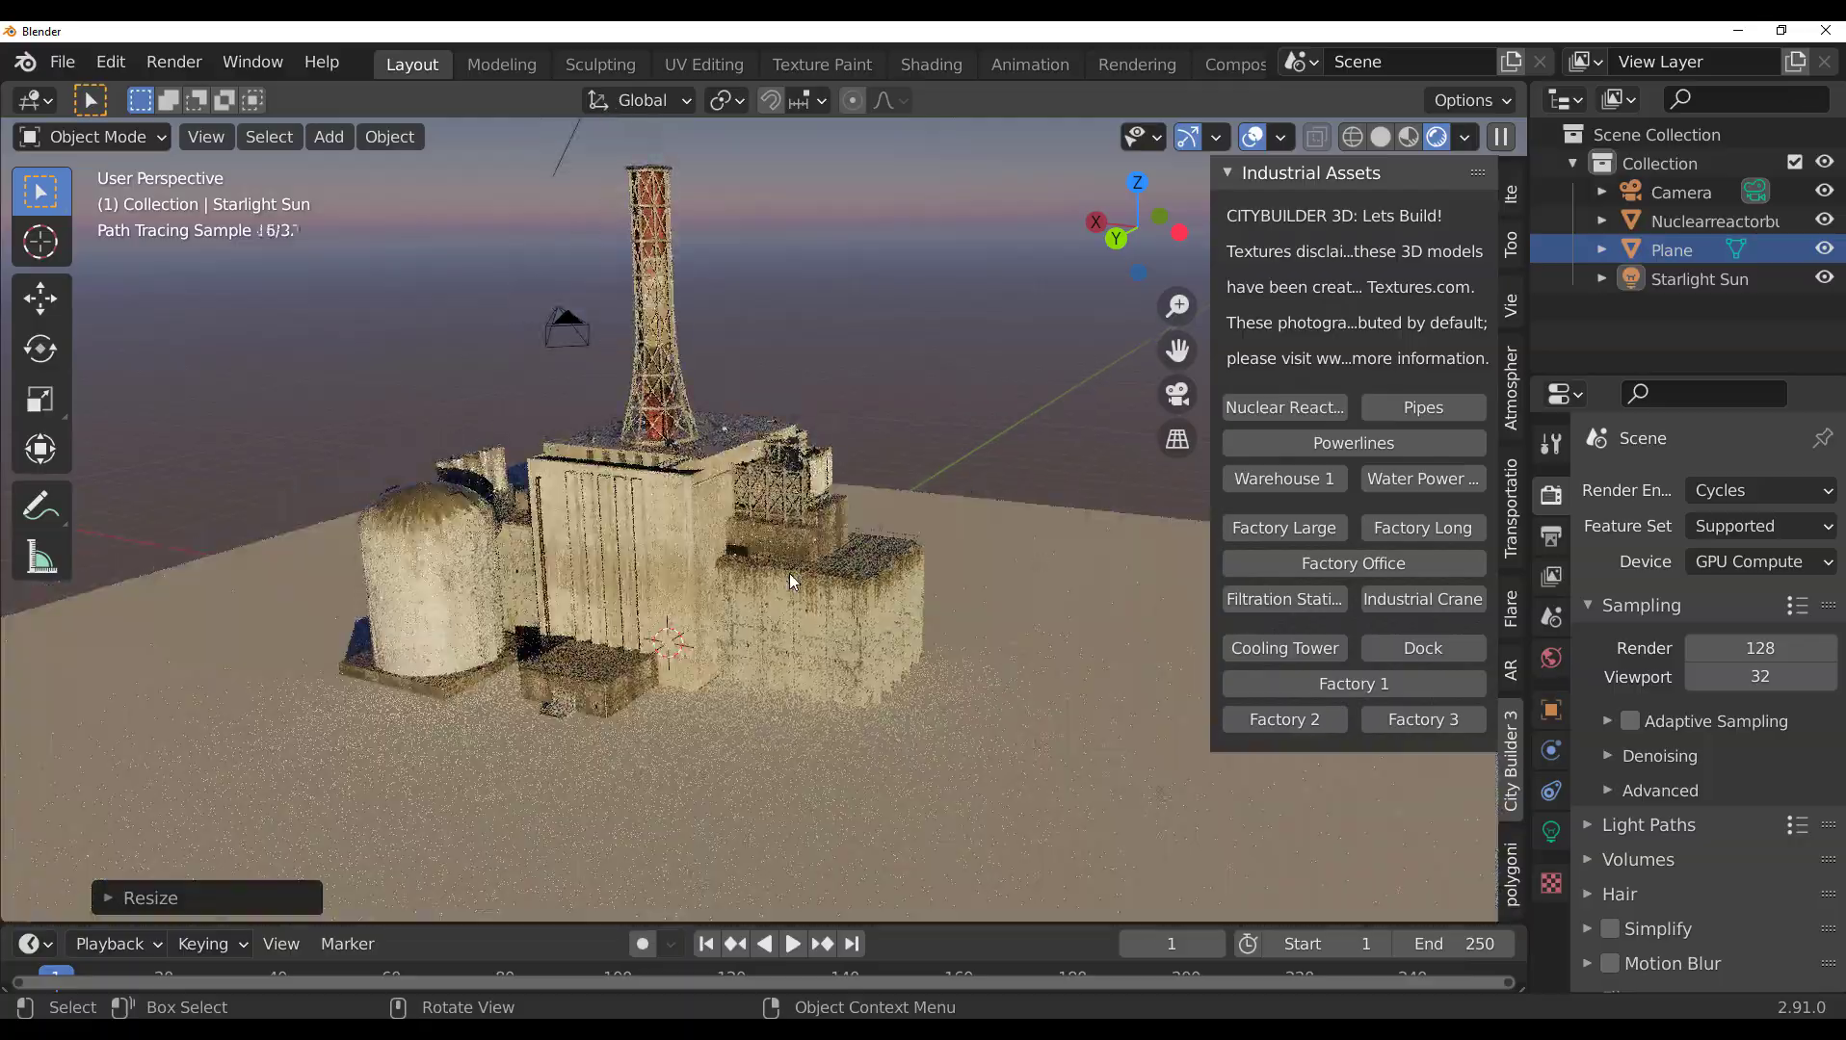
Orbit down to low side views around the reactor's chimney
middle_click_drag(700, 491, 679, 640)
scroll(678, 641, "up", 3)
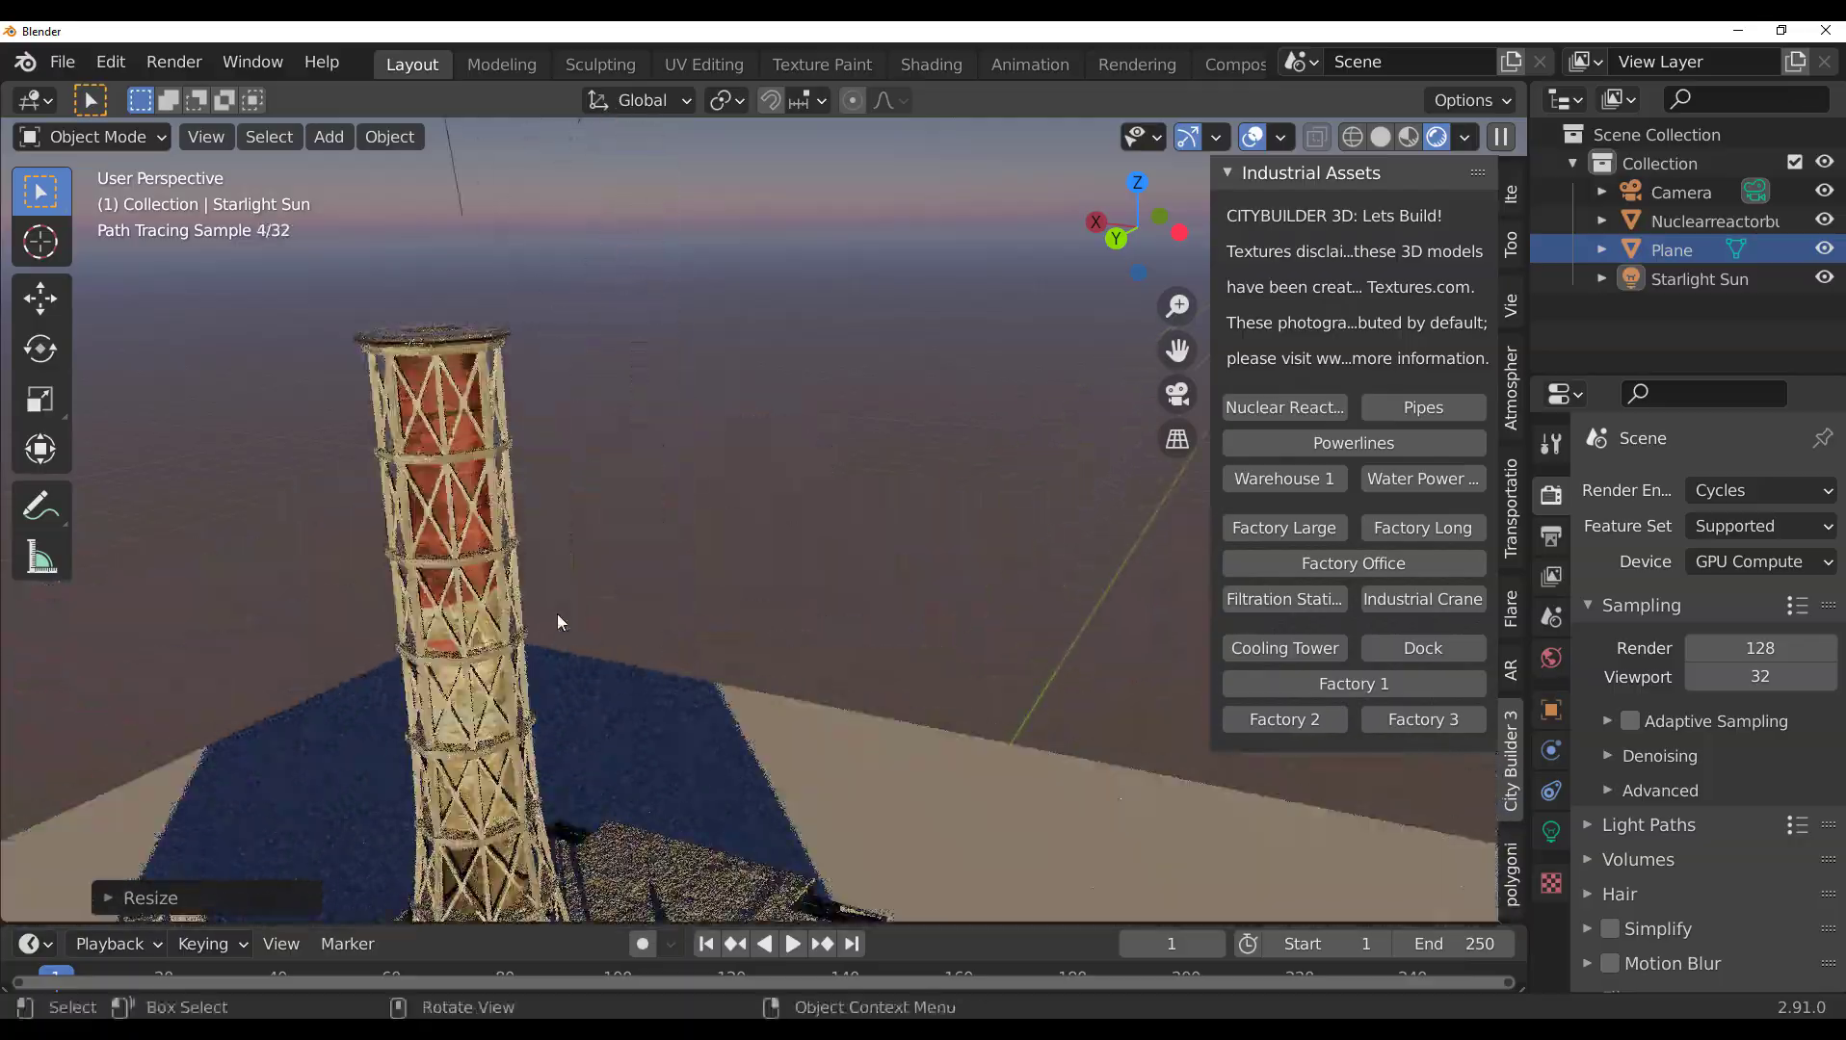
mouse_move(564, 617)
middle_mouse_down()
mouse_move(654, 655)
mouse_move(527, 590)
mouse_move(626, 578)
middle_mouse_up()
scroll(653, 638, "up", 2)
scroll(652, 646, "down", 4)
scroll(525, 587, "down", 4)
scroll(675, 573, "up", 3)
scroll(702, 570, "up", 3)
scroll(703, 570, "down", 5)
Replace the reactor with the long pipe rack, shrink it, then delete it
left_click(787, 546)
mouse_move(787, 546)
middle_mouse_down()
mouse_move(502, 532)
mouse_move(738, 630)
middle_mouse_up()
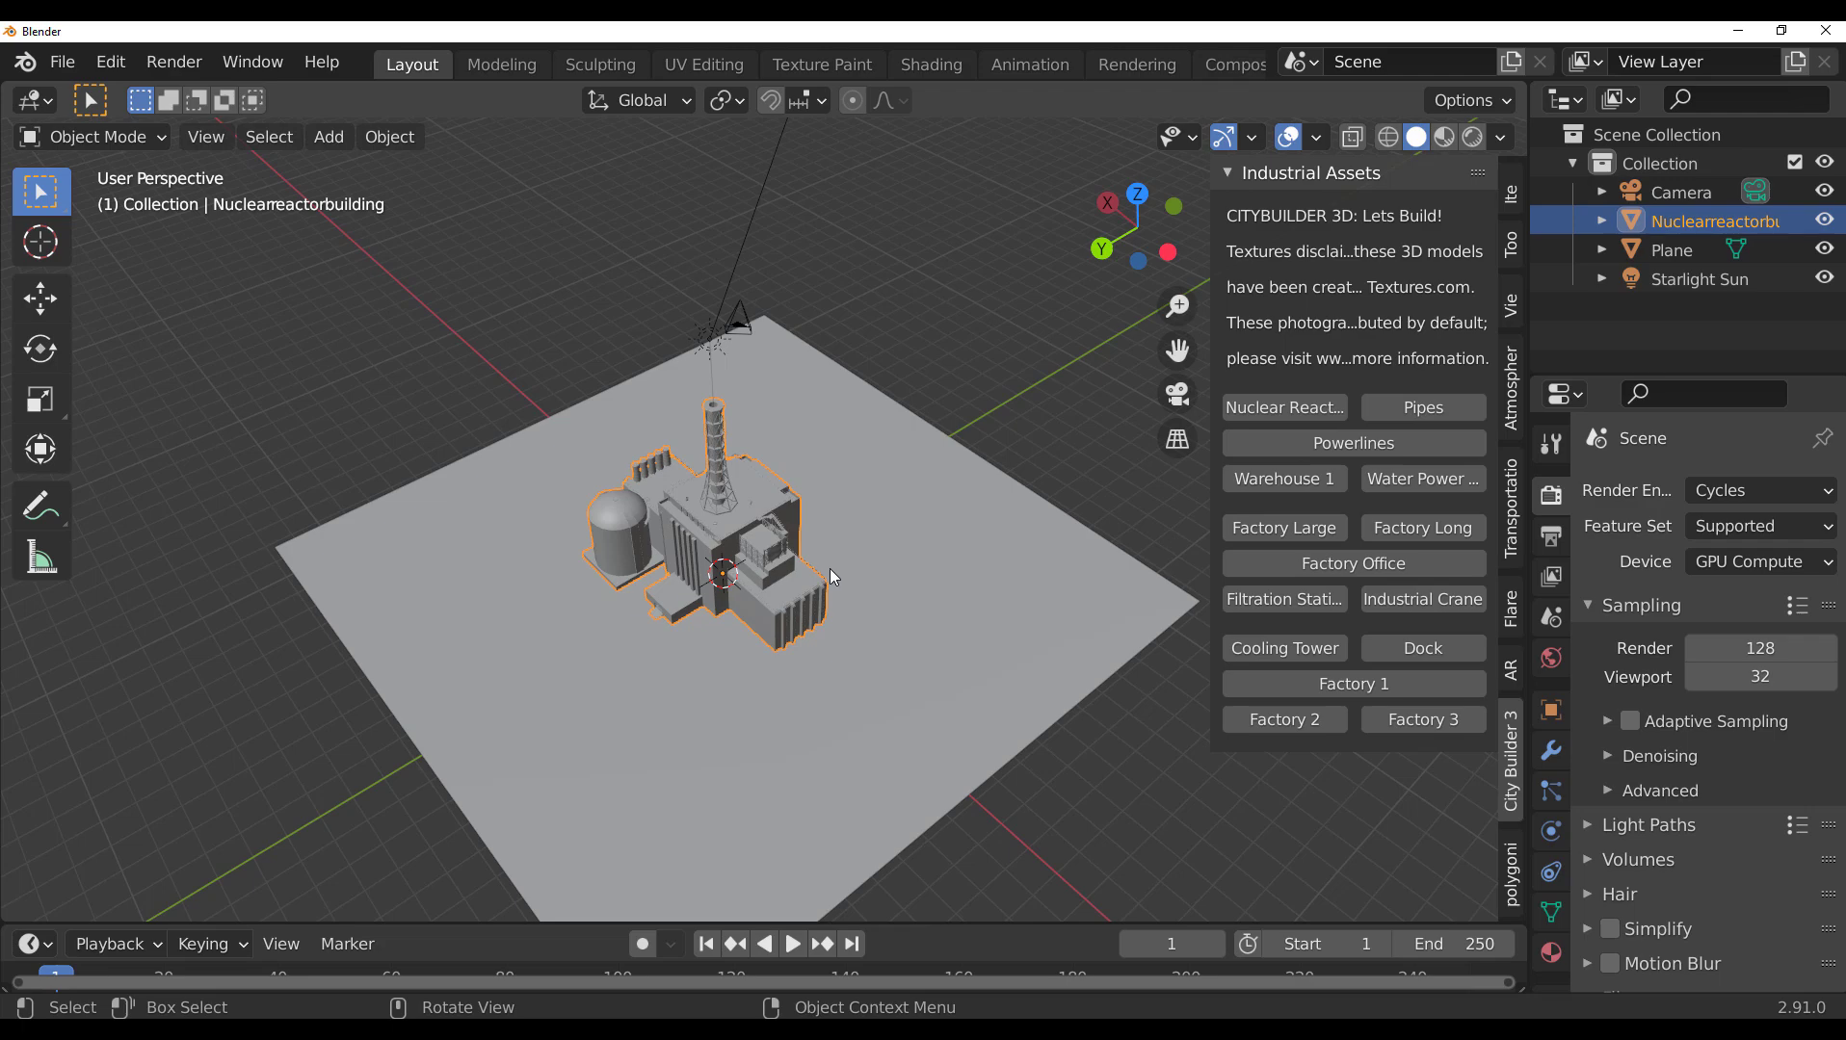
key("Delete")
left_click(1431, 412)
middle_click_drag(678, 646, 779, 601)
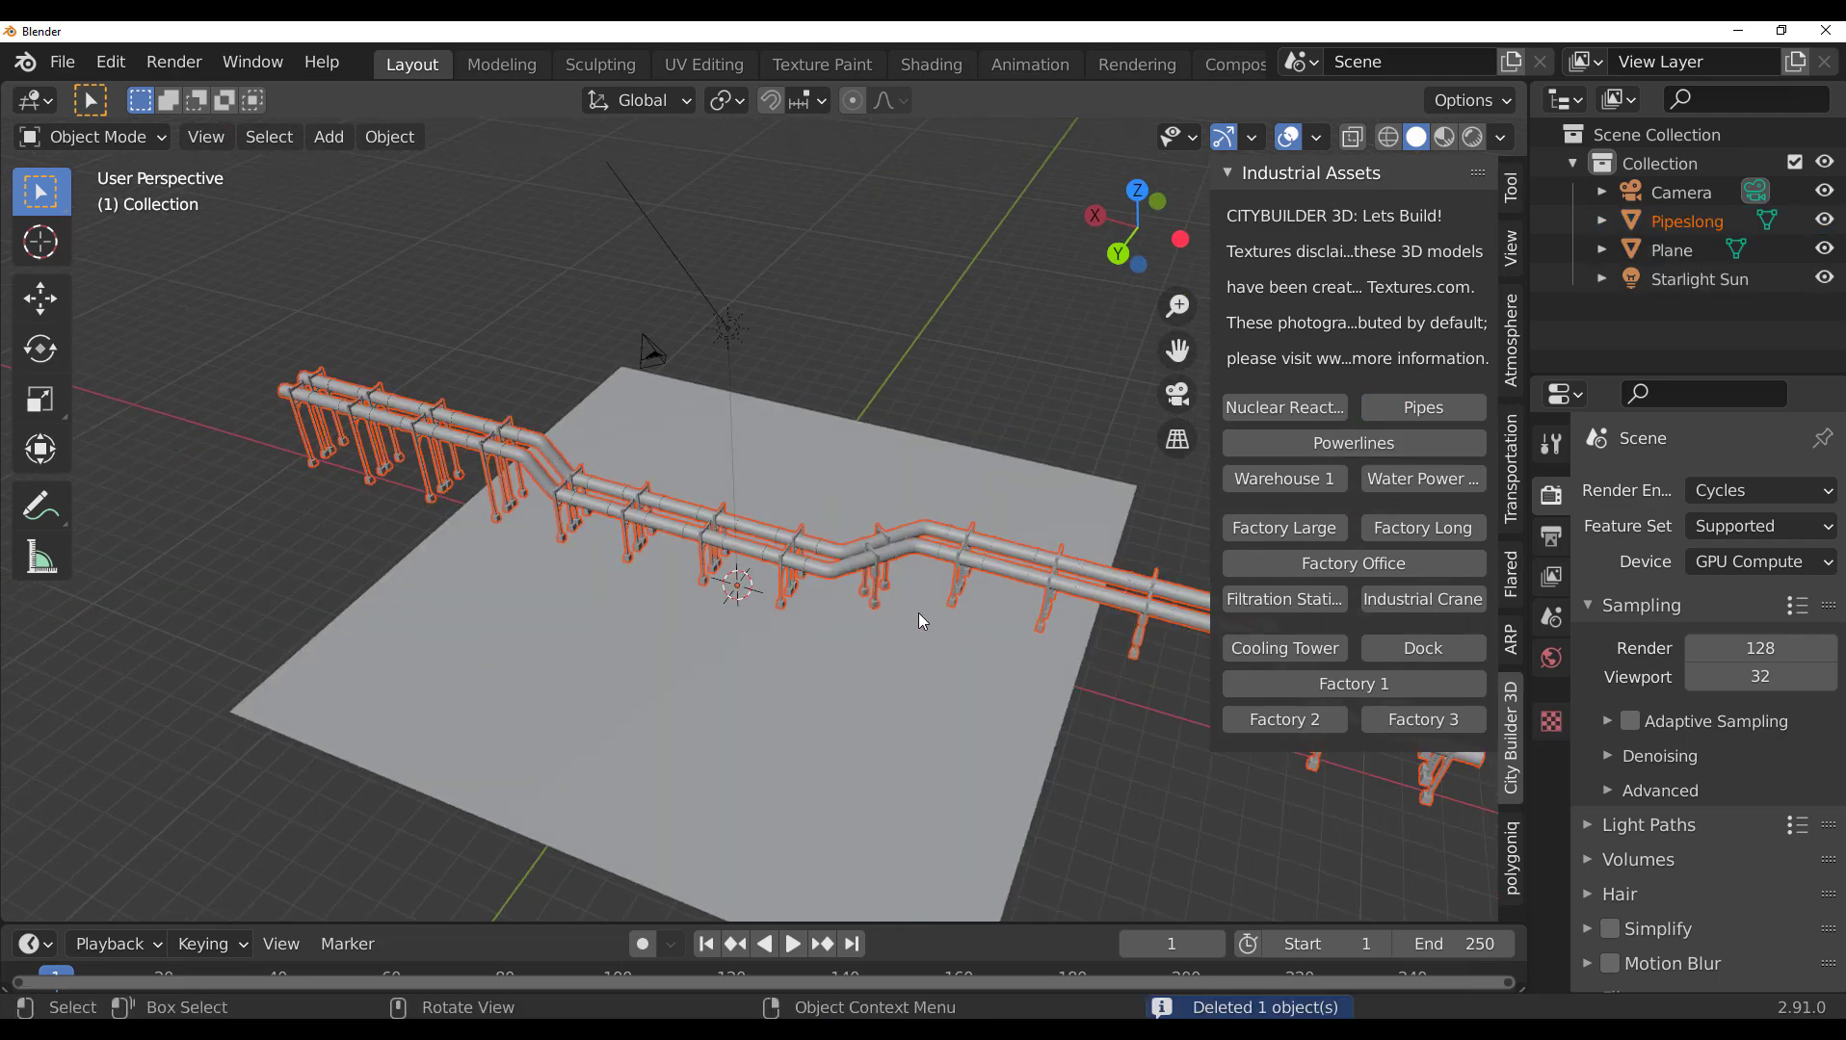
key("s")
left_click(790, 617)
key("Delete")
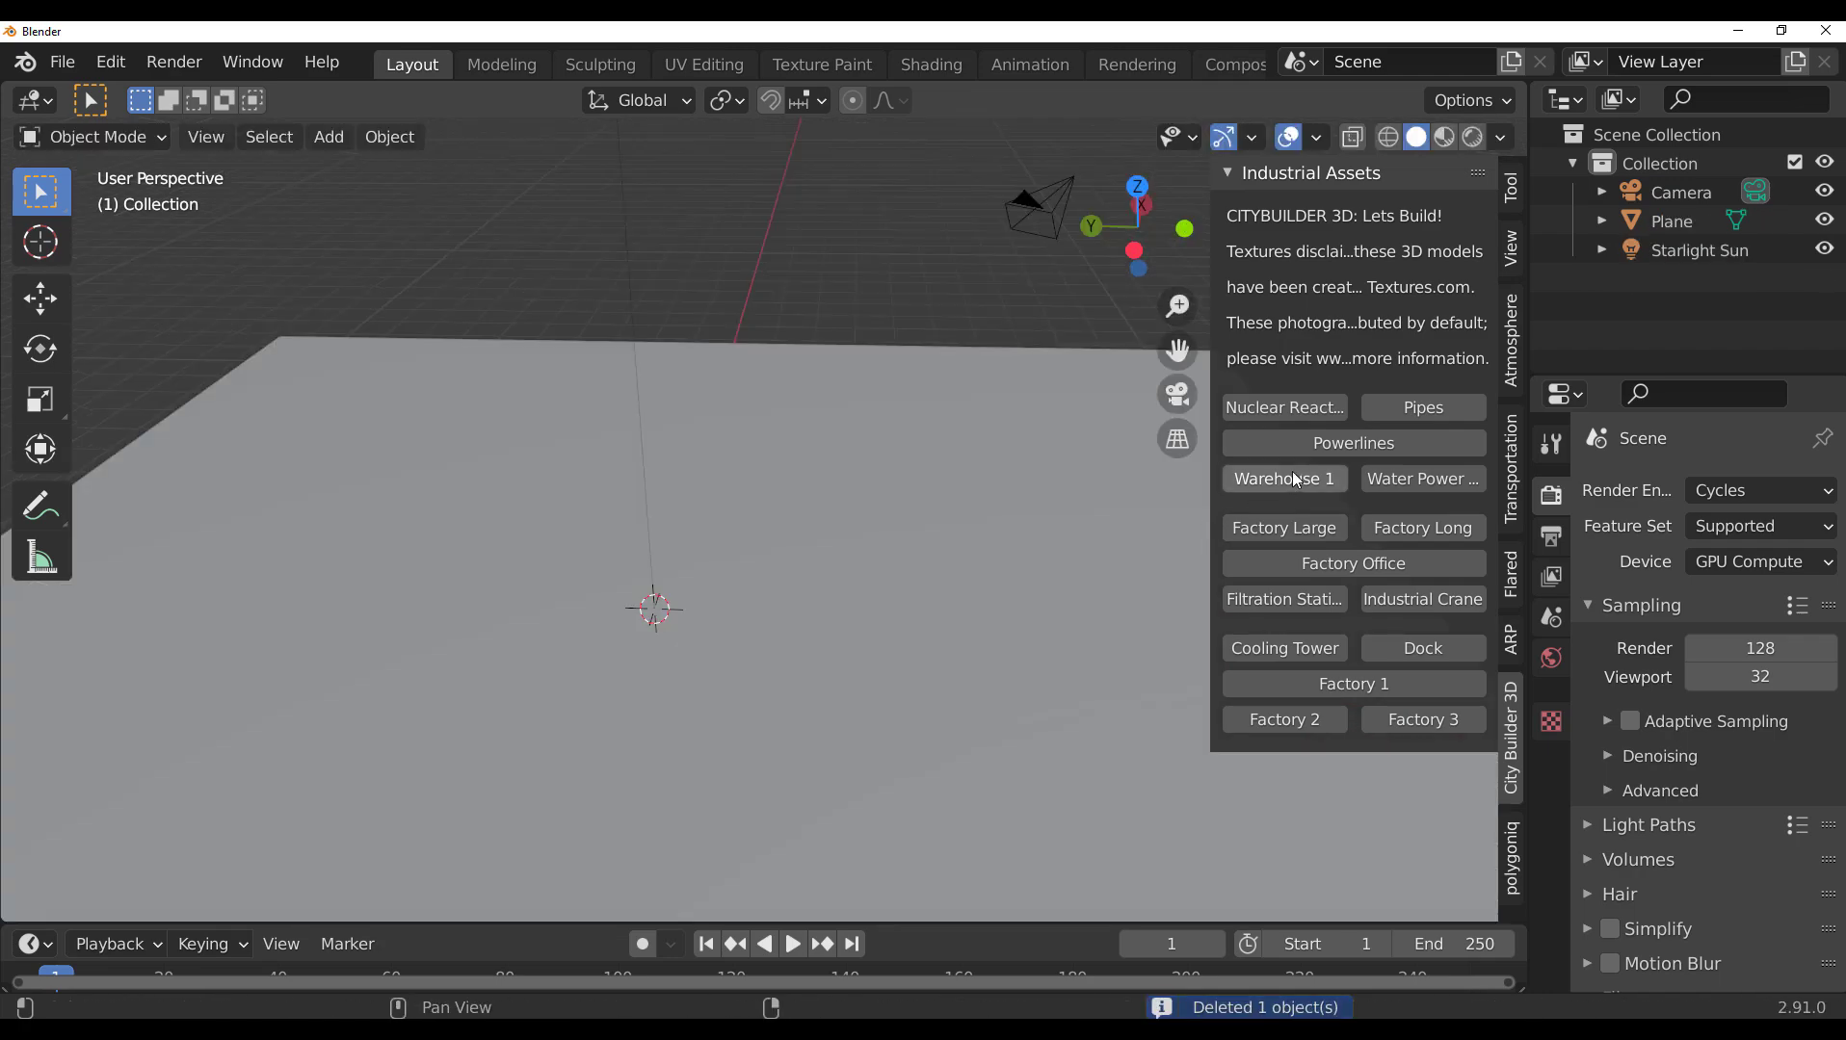
Add the Powerlines asset, look it over, then delete it
left_click(1296, 449)
mouse_move(706, 656)
middle_mouse_down()
mouse_move(428, 611)
mouse_move(524, 542)
mouse_move(705, 807)
middle_mouse_up()
scroll(750, 612, "up", 5)
scroll(750, 612, "down", 3)
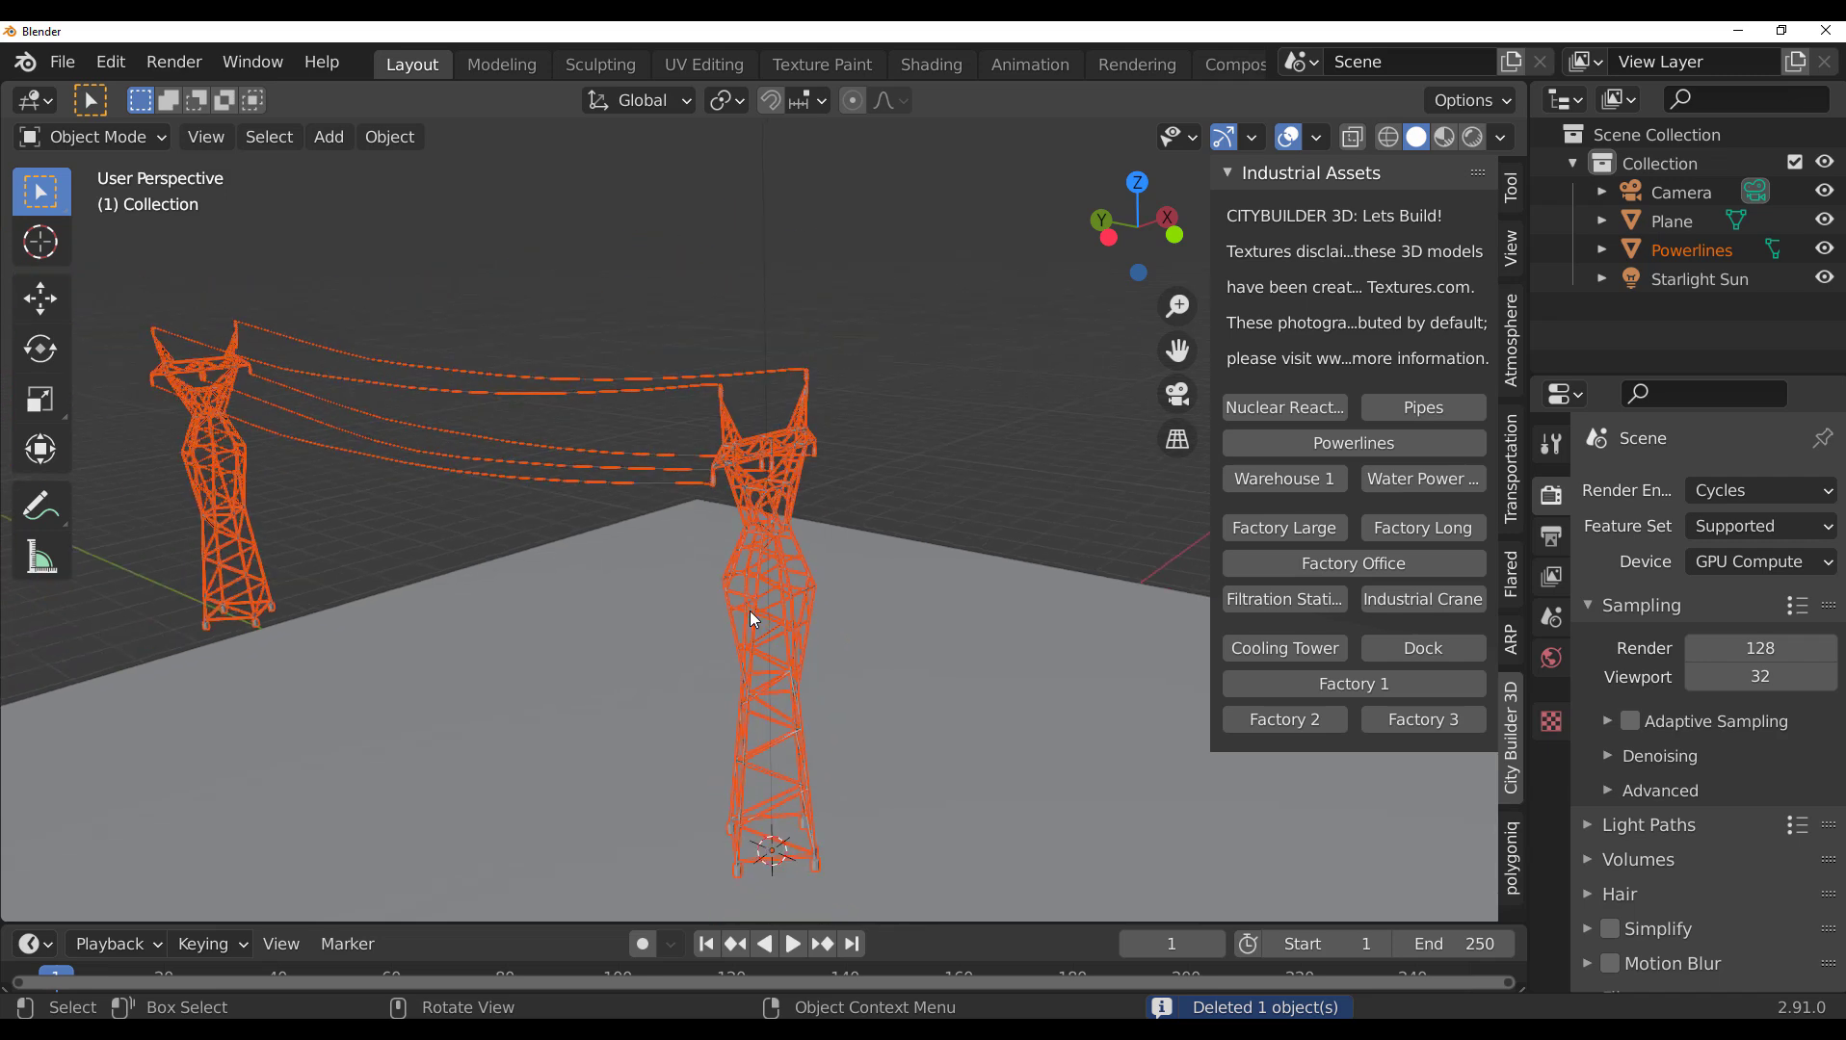
key("Delete")
Add Warehouse 1, orbit around it, then delete it
left_click(1284, 478)
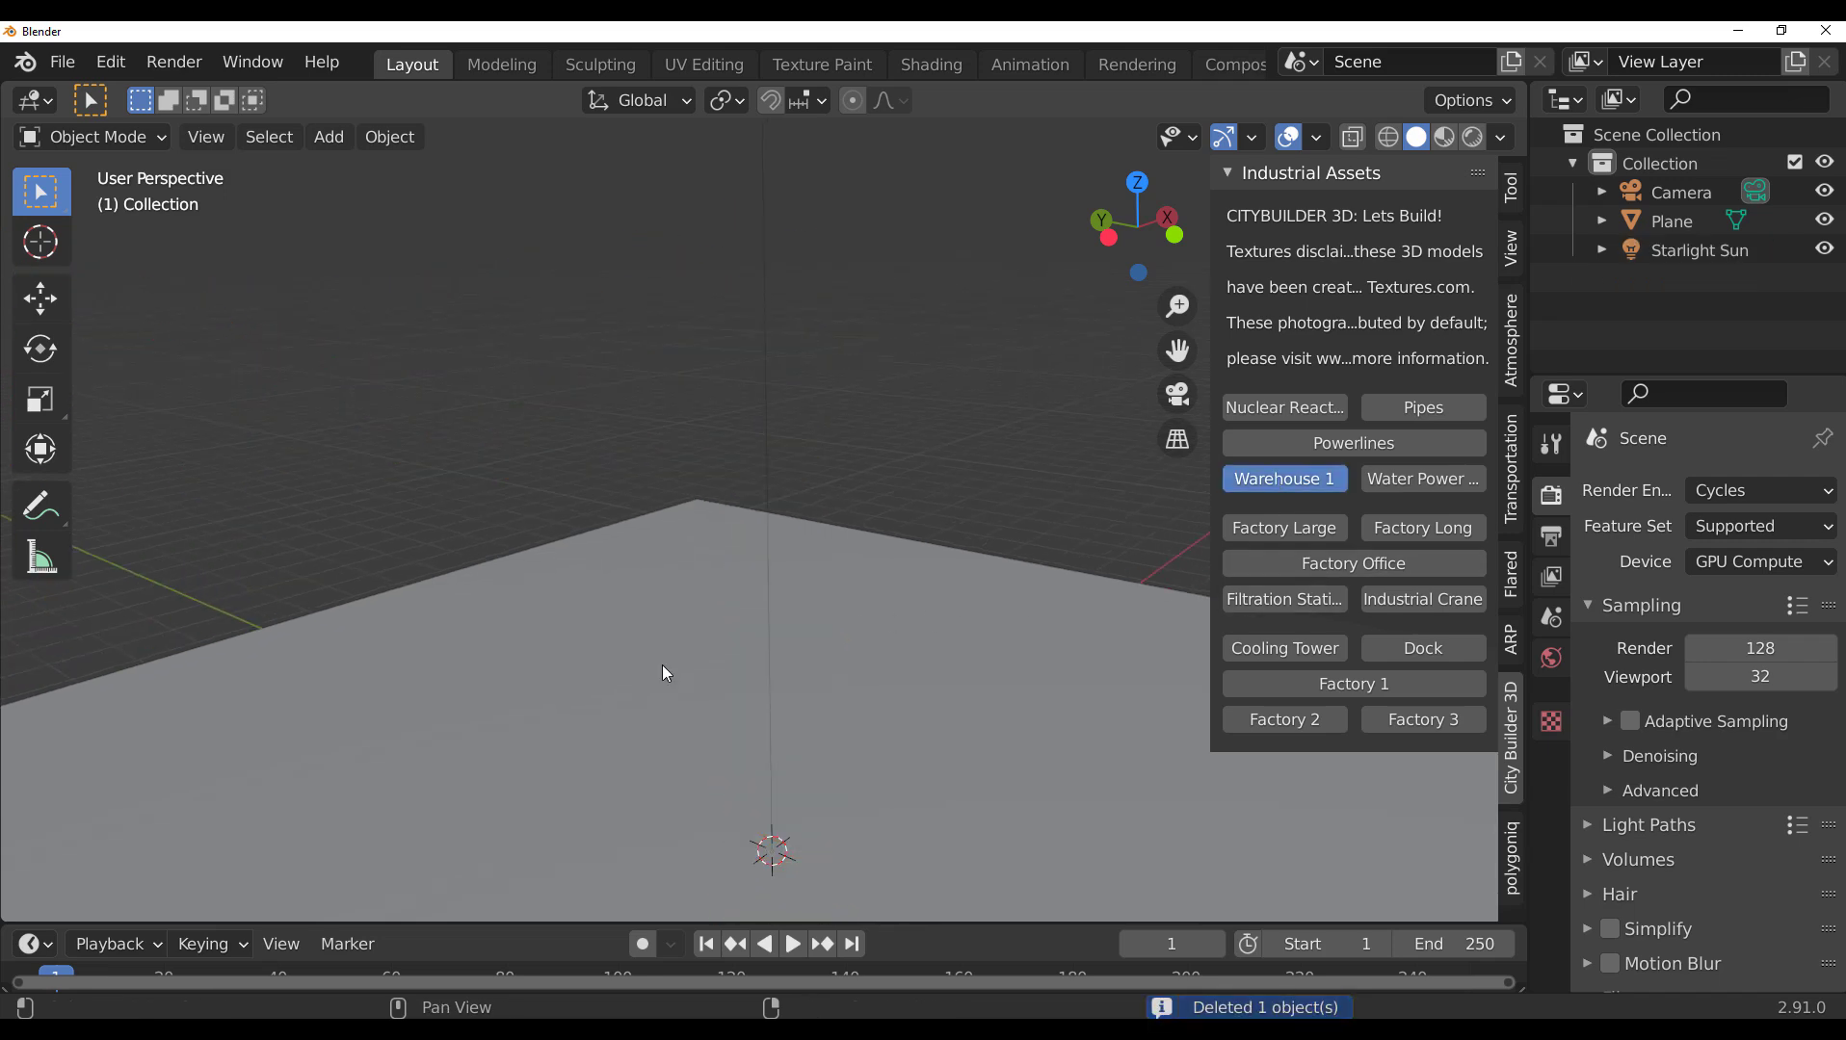
scroll(661, 675, "down", 2)
mouse_move(700, 691)
middle_mouse_down()
mouse_move(503, 672)
mouse_move(82, 679)
mouse_move(174, 641)
middle_mouse_up()
key("Delete")
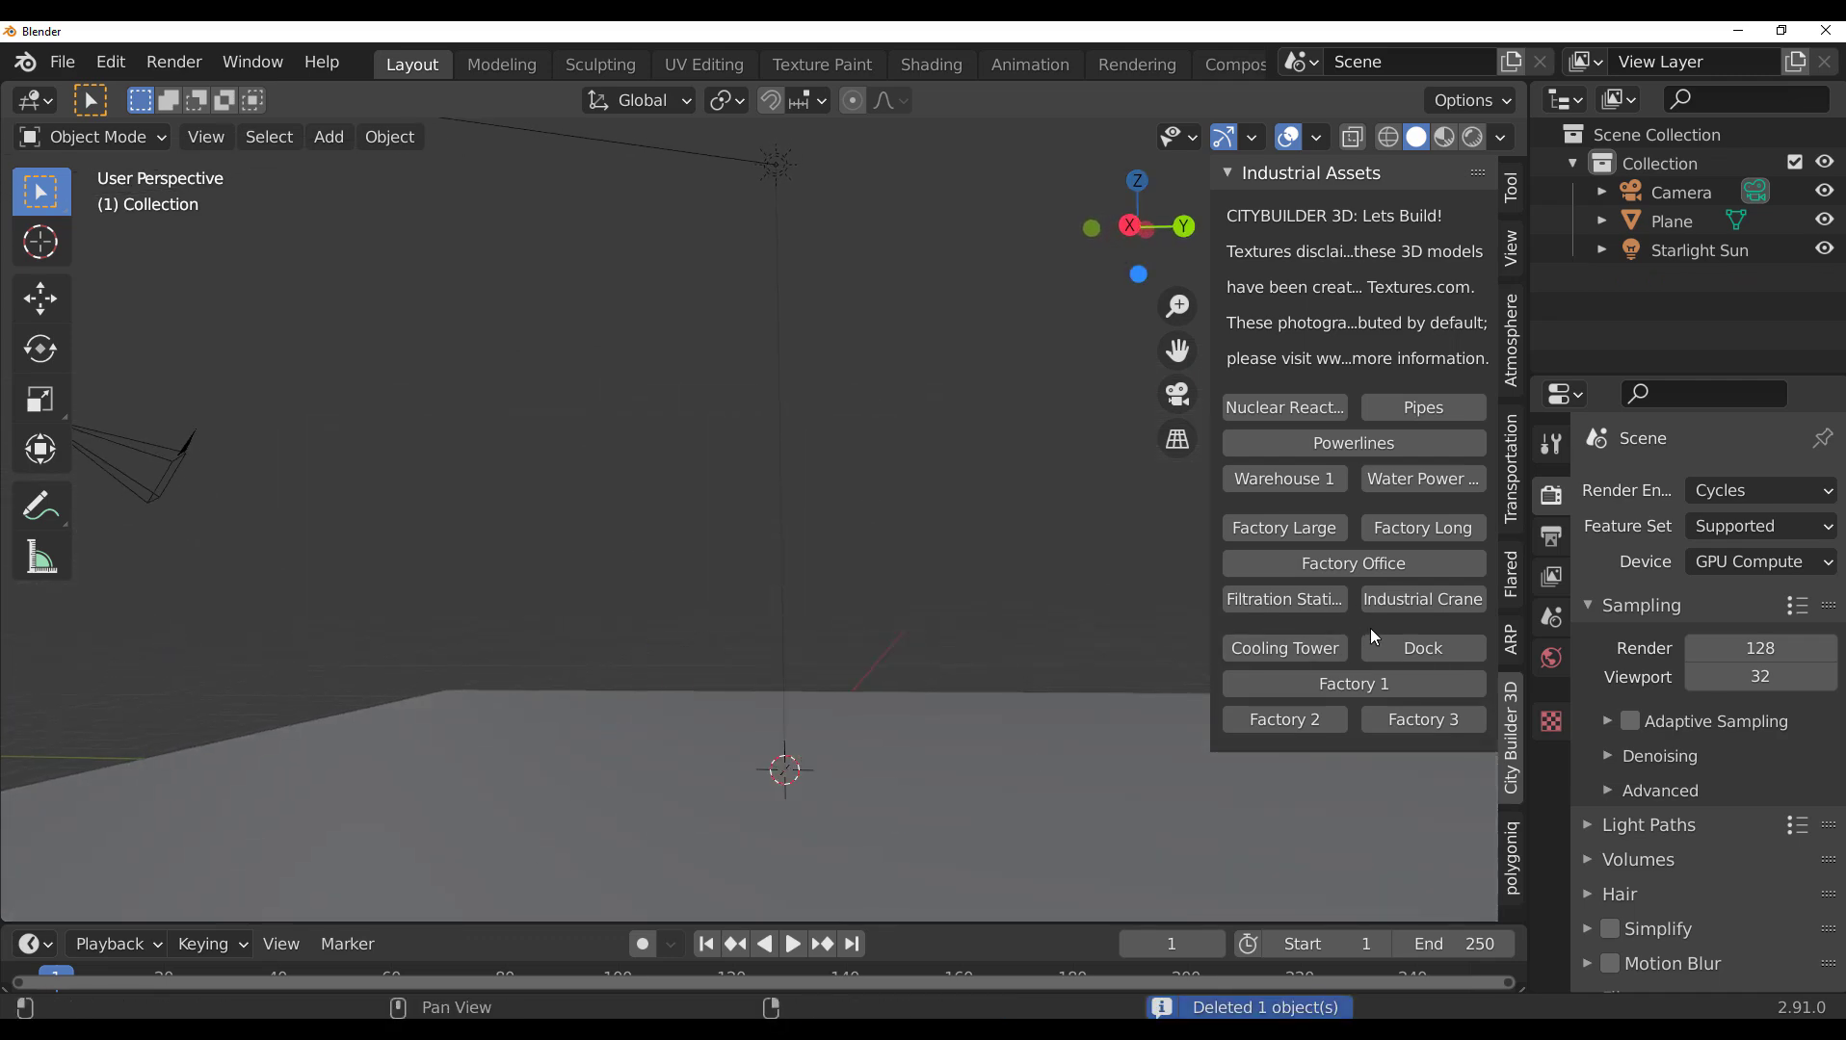
mouse_move(1076, 549)
middle_mouse_down()
mouse_move(1022, 632)
mouse_move(890, 519)
middle_mouse_up()
scroll(1019, 630, "up", 2)
scroll(890, 518, "up", 2)
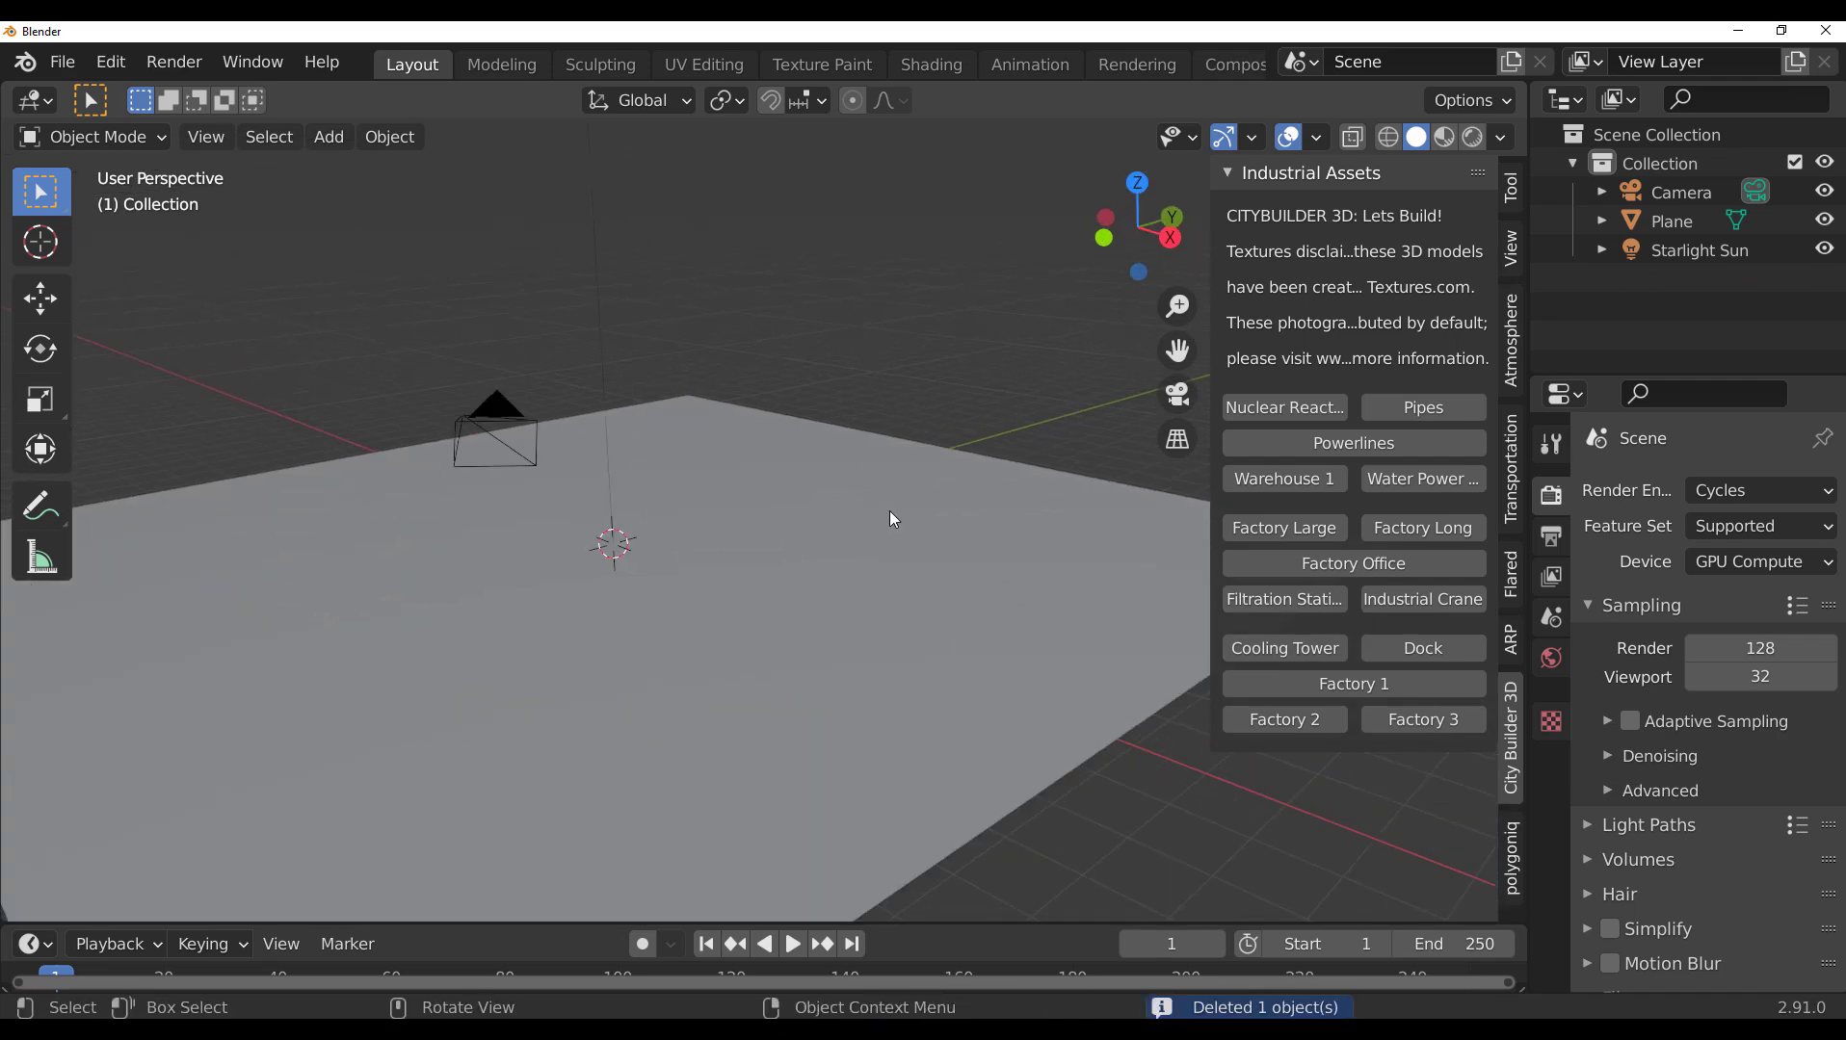
Add Factory Large, view it from a low front angle, then delete it
left_click(1285, 529)
scroll(688, 651, "down", 4)
mouse_move(720, 619)
middle_mouse_down()
mouse_move(618, 453)
mouse_move(695, 511)
mouse_move(547, 497)
mouse_move(408, 397)
mouse_move(453, 354)
mouse_move(202, 312)
mouse_move(168, 345)
mouse_move(700, 427)
mouse_move(718, 395)
middle_mouse_up()
scroll(618, 453, "up", 3)
scroll(672, 486, "down", 2)
scroll(694, 511, "down", 2)
scroll(655, 497, "up", 3)
scroll(708, 421, "down", 3)
key("Delete")
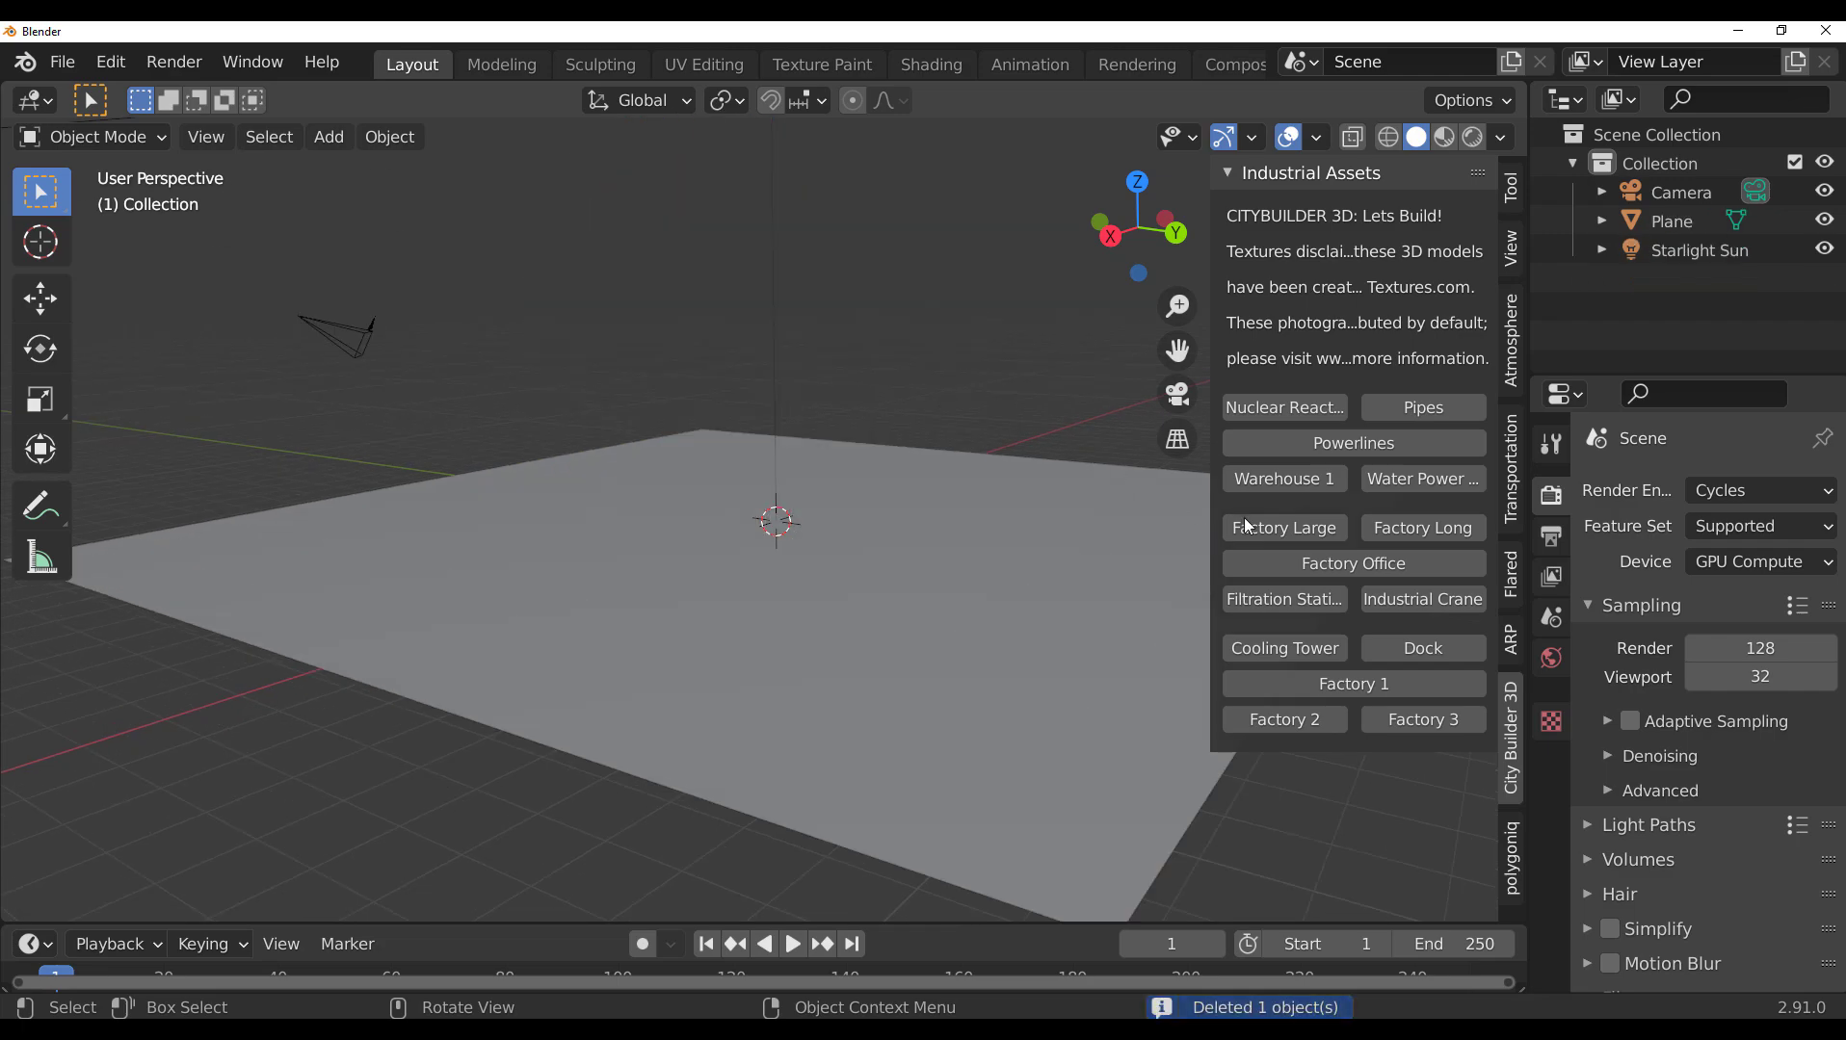
Add Factory Long and Factory Office and orbit around each
left_click(1423, 528)
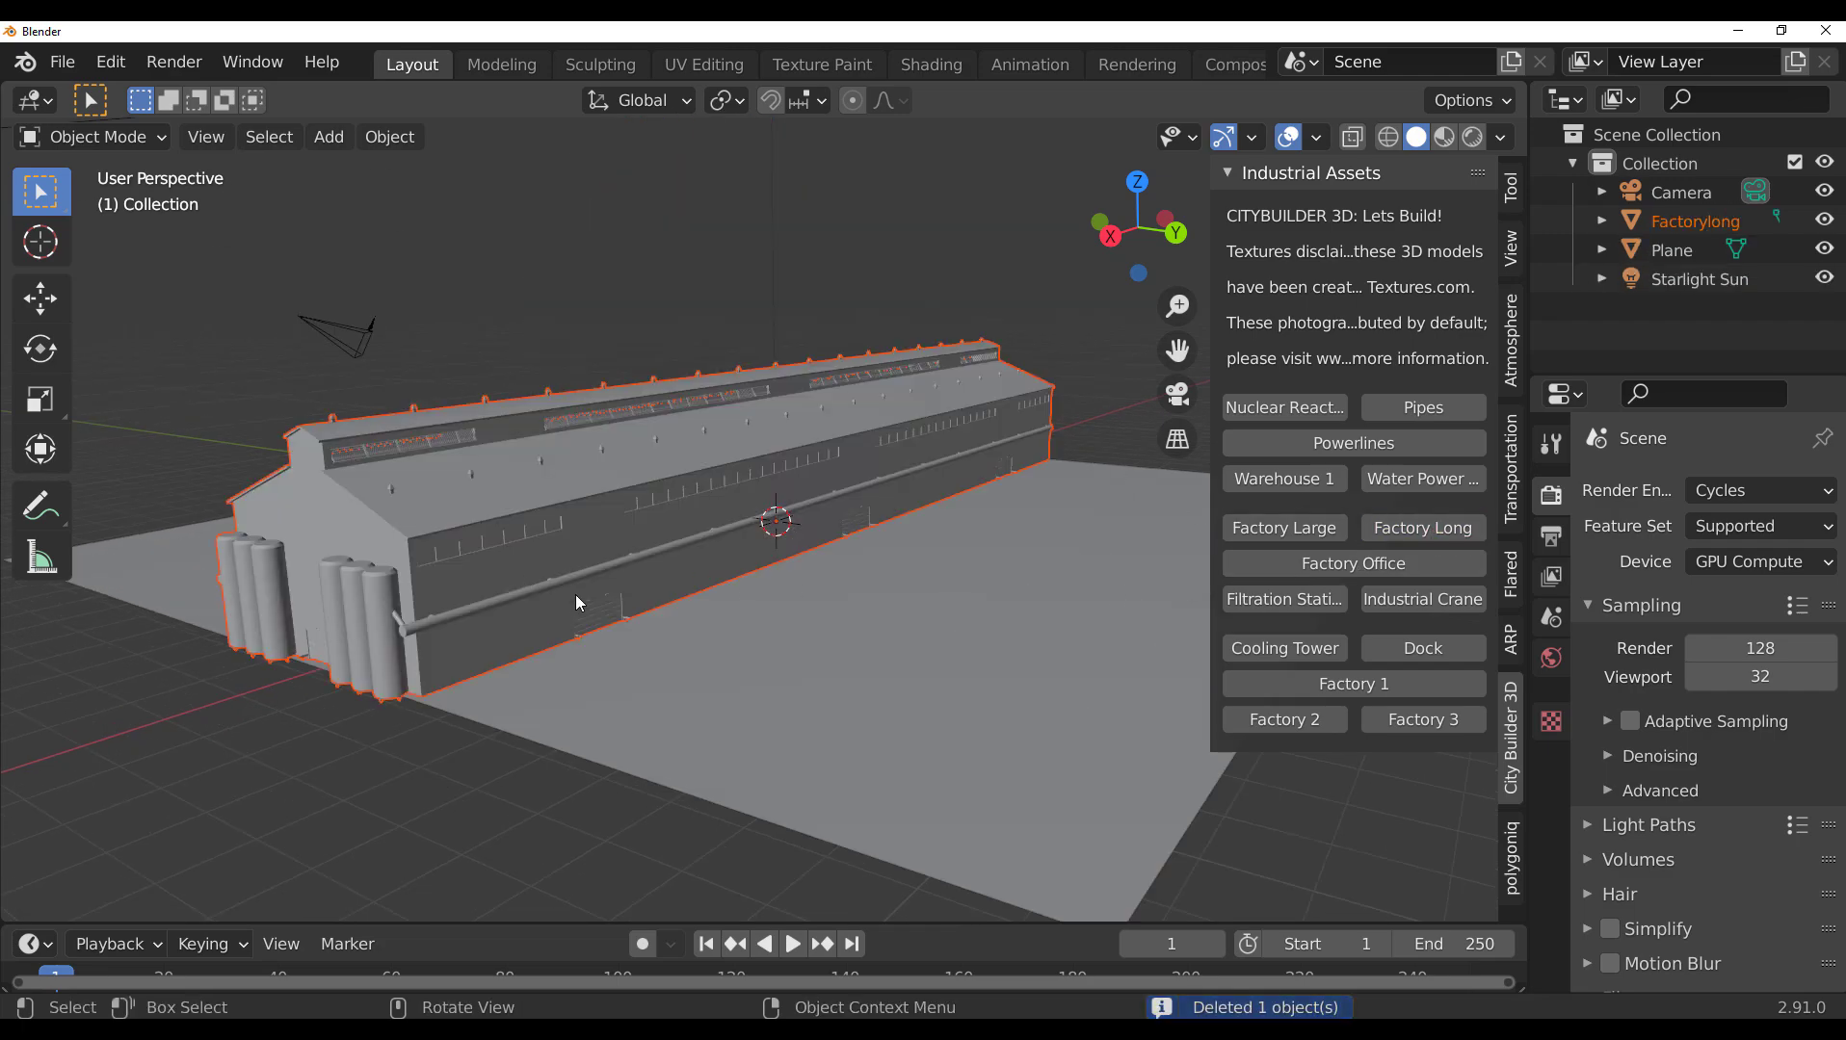
mouse_move(609, 609)
middle_mouse_down()
mouse_move(820, 580)
mouse_move(774, 572)
middle_mouse_up()
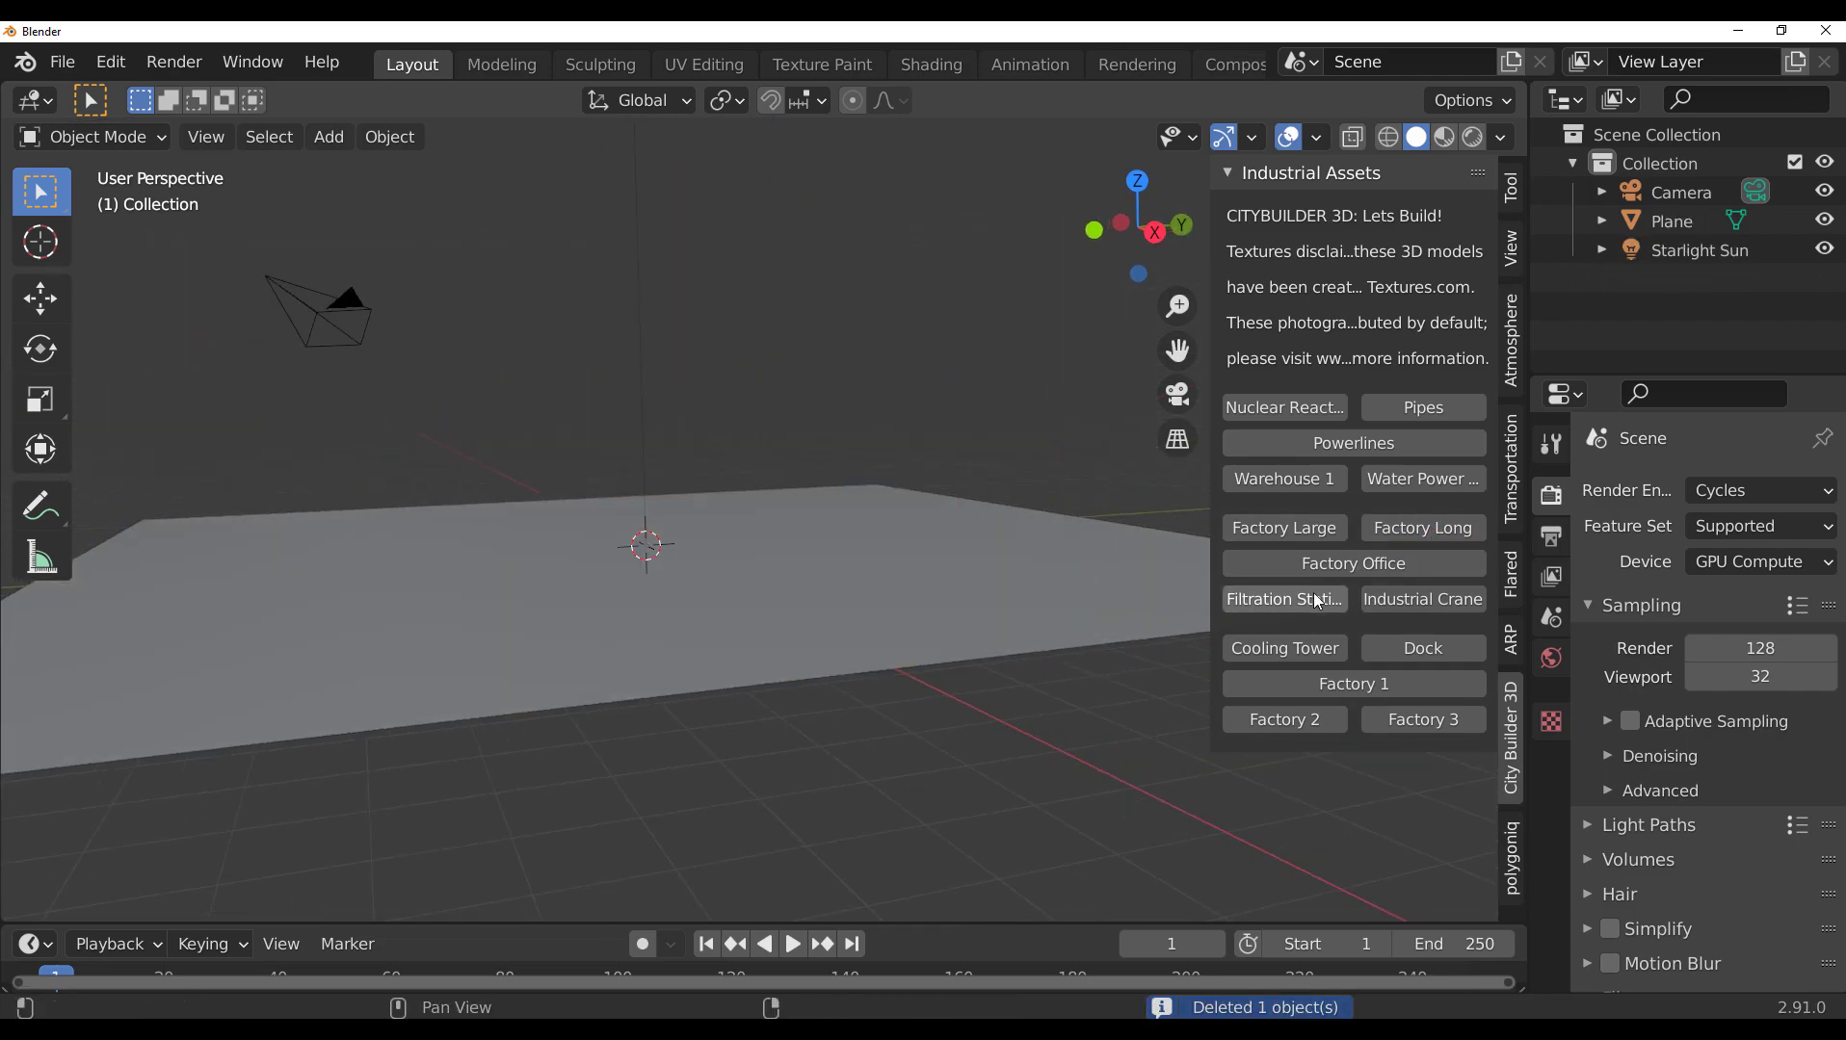
left_click(1294, 566)
mouse_move(915, 578)
middle_mouse_down()
mouse_move(702, 534)
mouse_move(676, 497)
middle_mouse_up()
Add the Filtration Station and view it in Rendered shading
left_click(1285, 599)
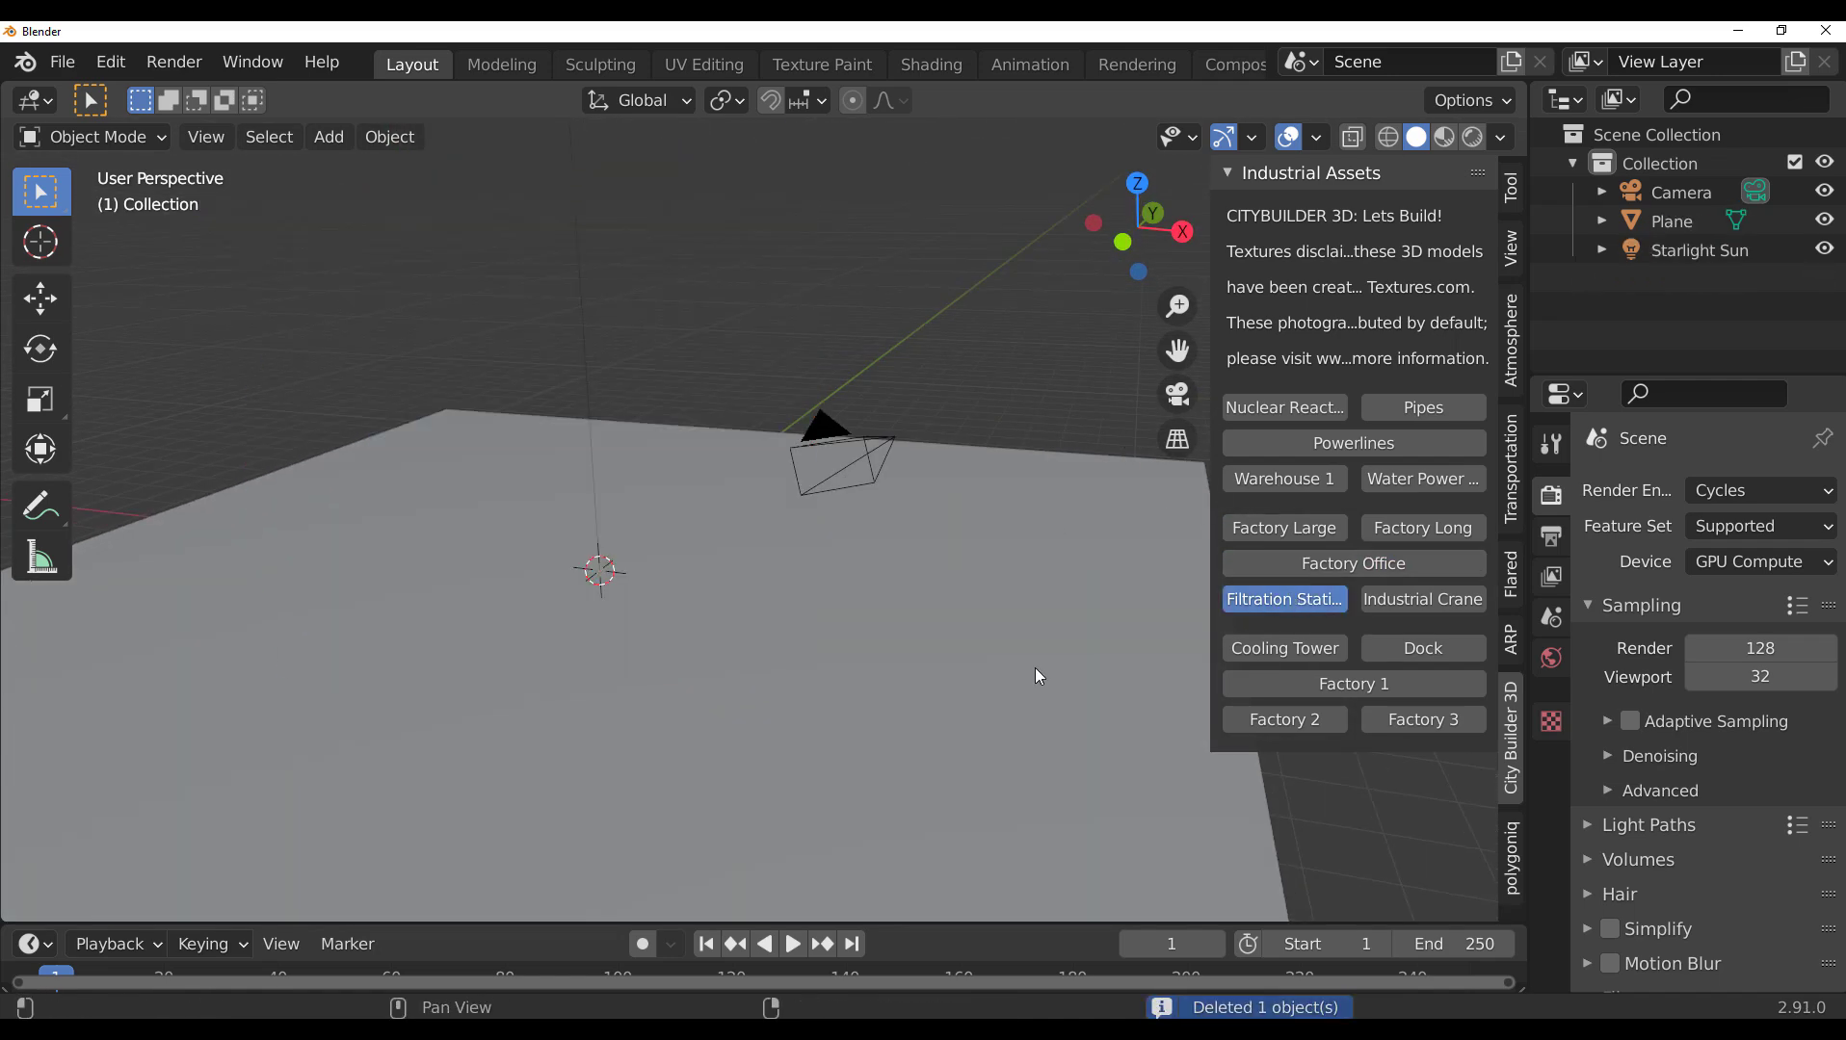
mouse_move(987, 668)
middle_mouse_down()
mouse_move(641, 685)
mouse_move(800, 594)
mouse_move(721, 648)
middle_mouse_up()
scroll(721, 642, "up", 5)
scroll(800, 594, "up", 3)
scroll(711, 653, "down", 3)
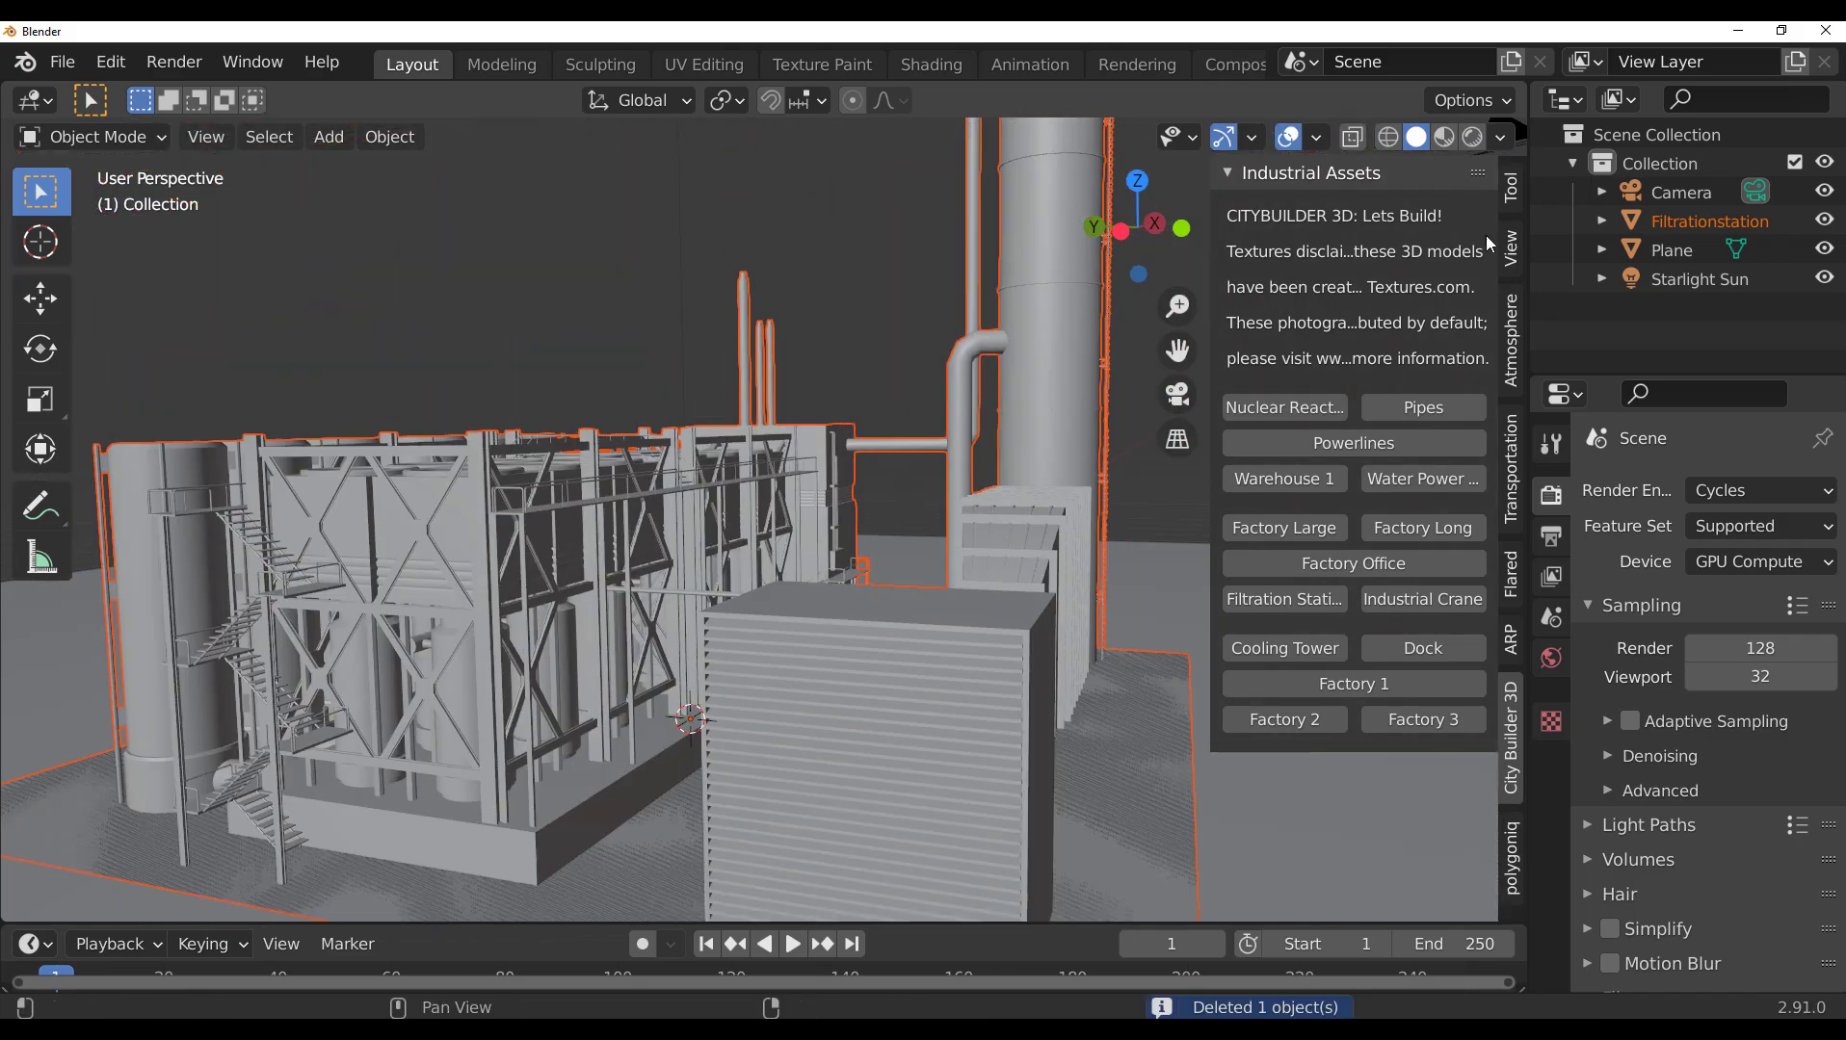
left_click(1471, 140)
Select and delete the Filtration Station
left_click(623, 301)
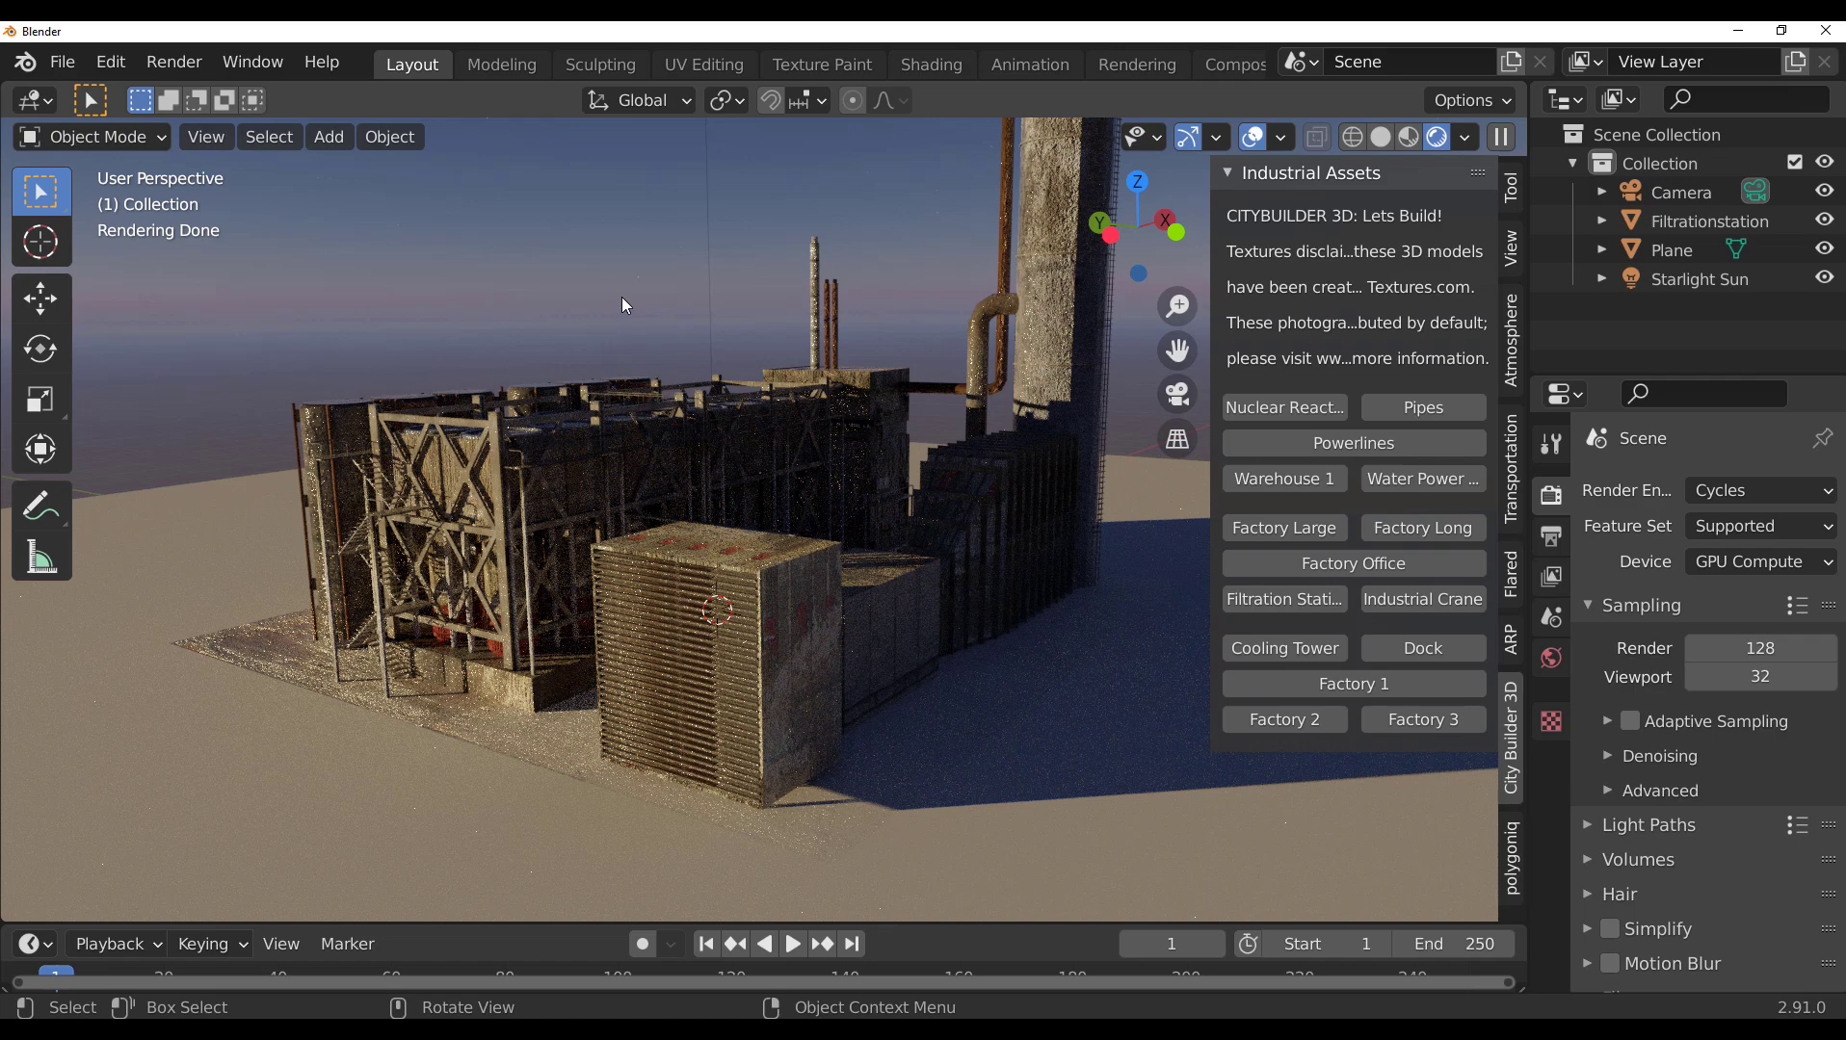
left_click(834, 665)
key("Delete")
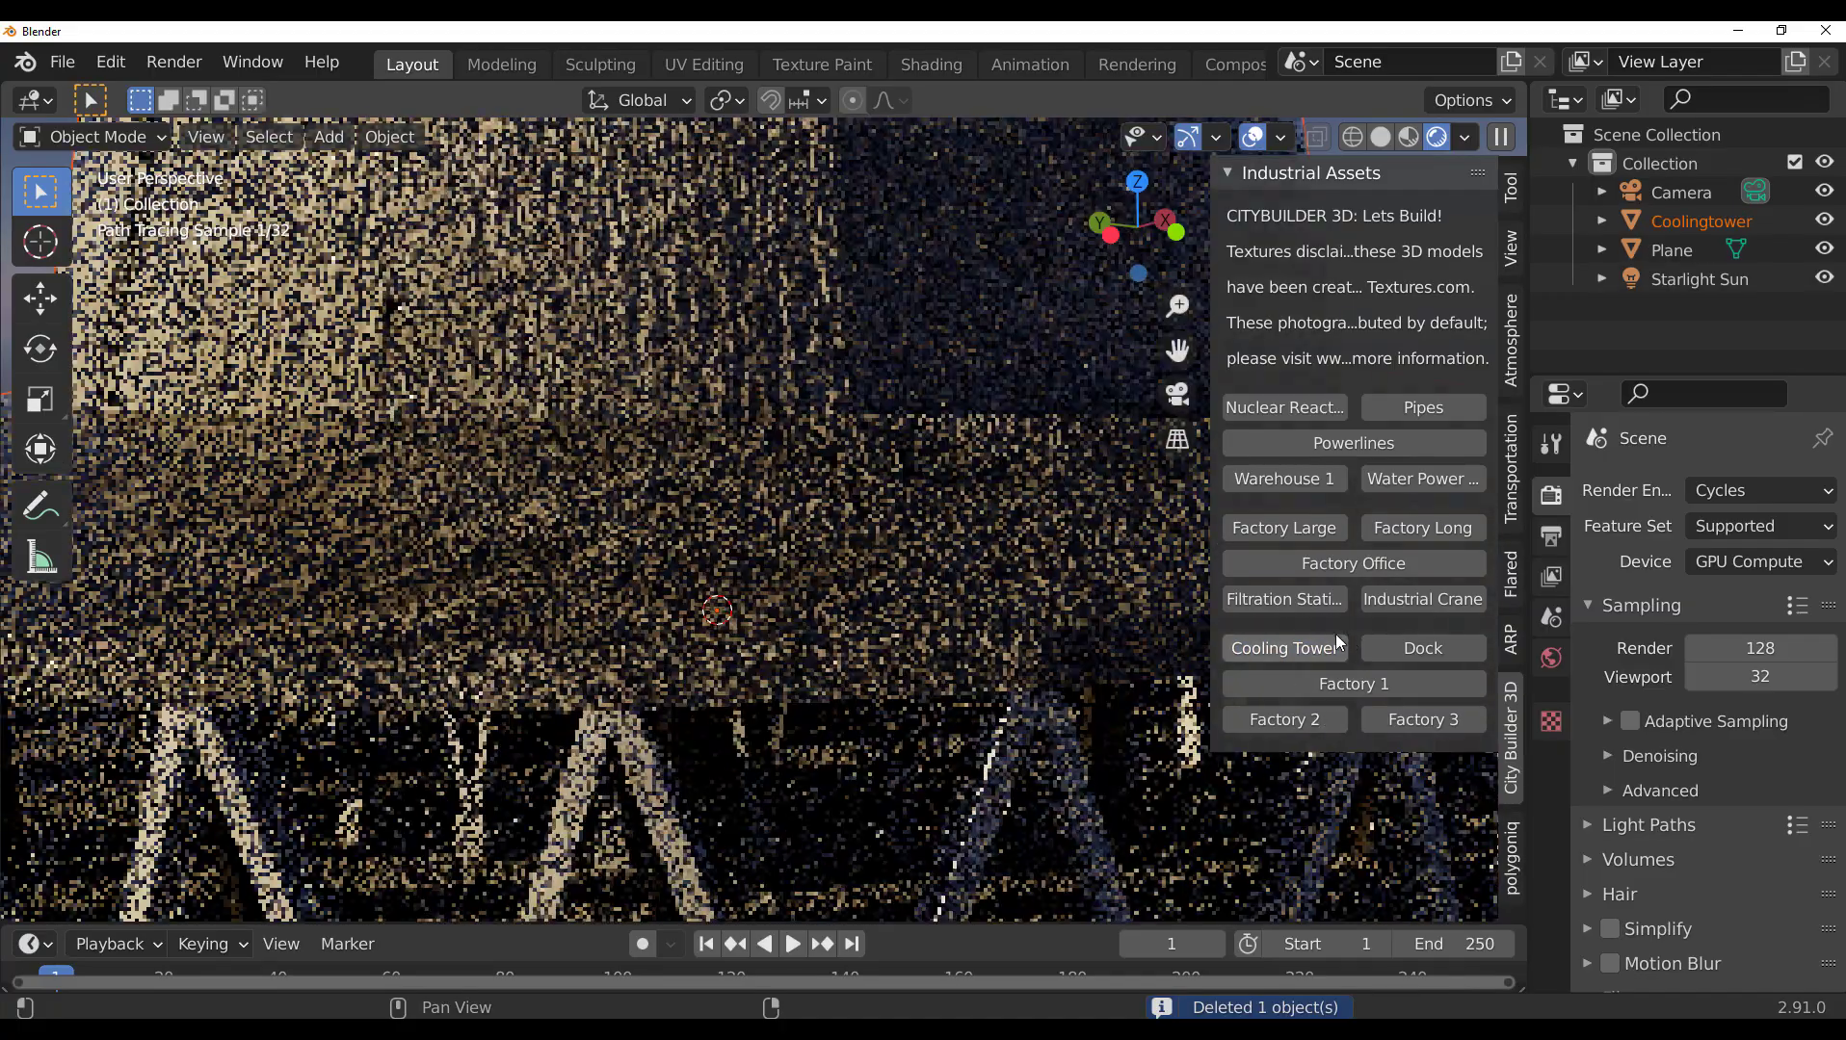
Orbit down into the Cooling Tower, then delete it
scroll(856, 599, "down", 5)
scroll(641, 581, "up", 2)
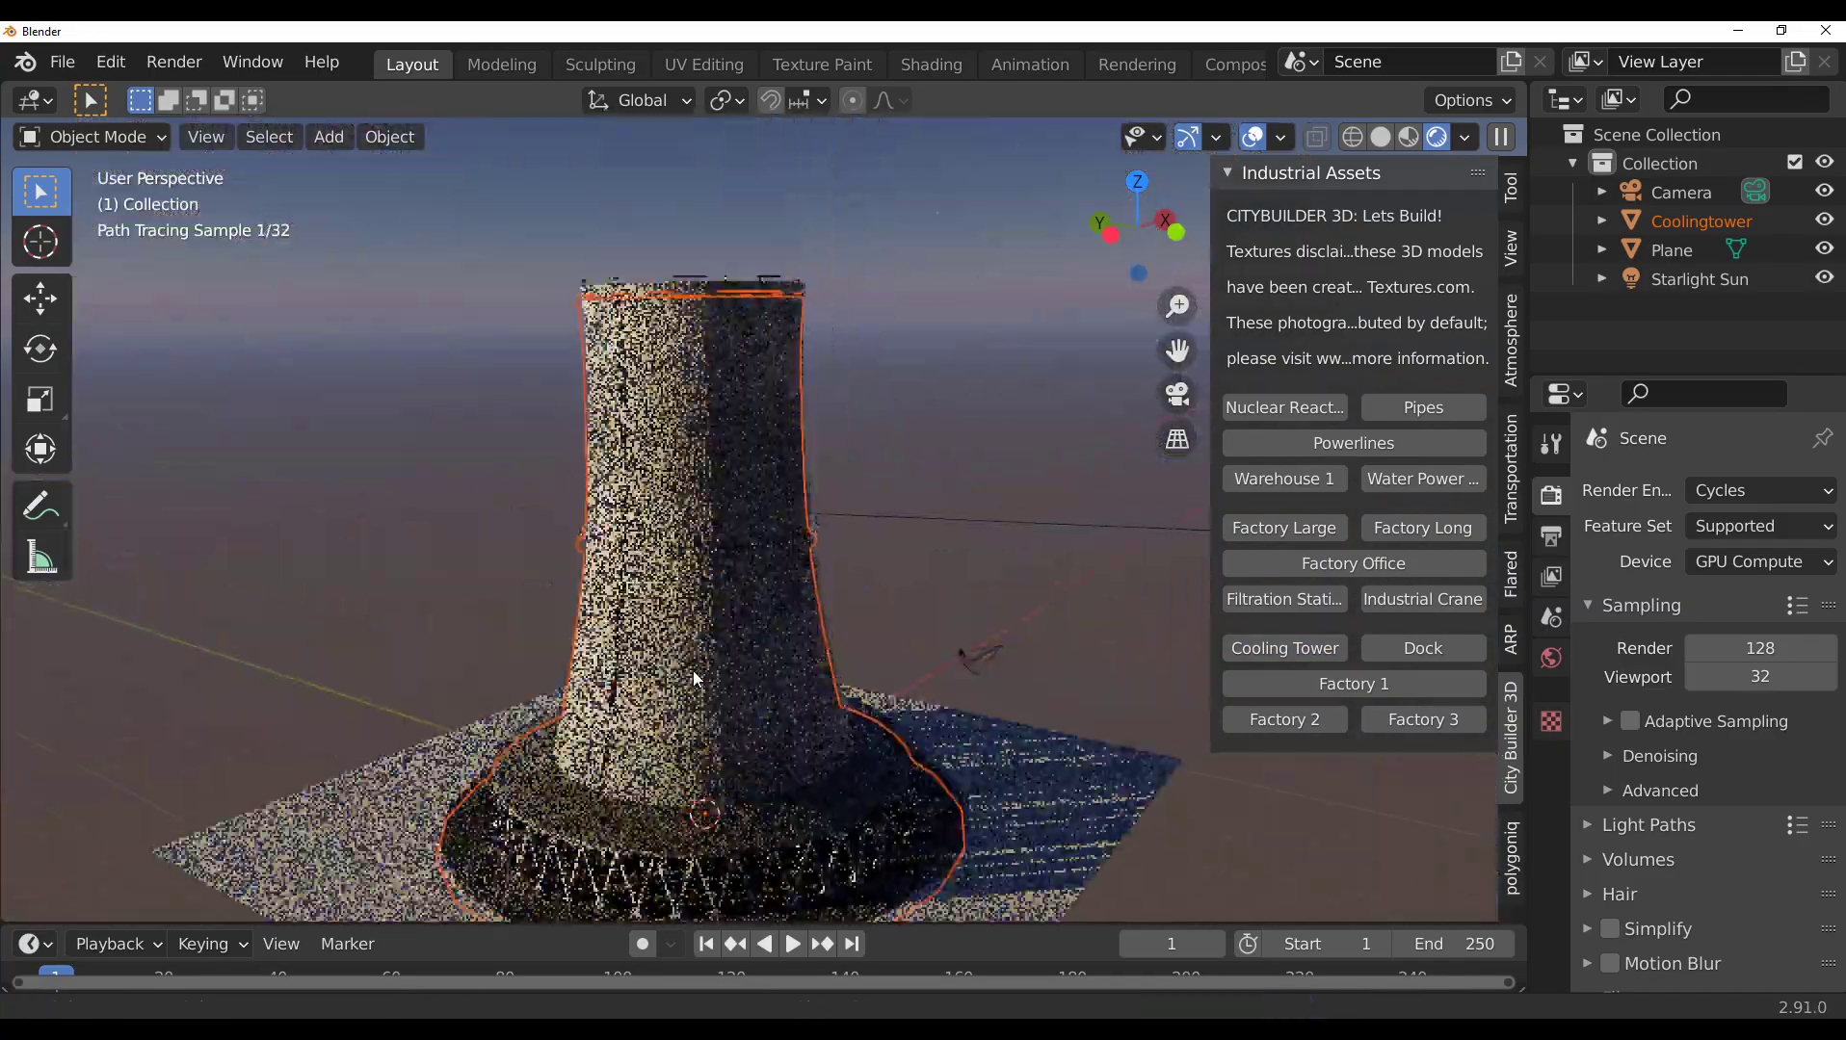
mouse_move(642, 581)
middle_mouse_down()
mouse_move(761, 707)
mouse_move(807, 518)
middle_mouse_up()
scroll(713, 655, "up", 3)
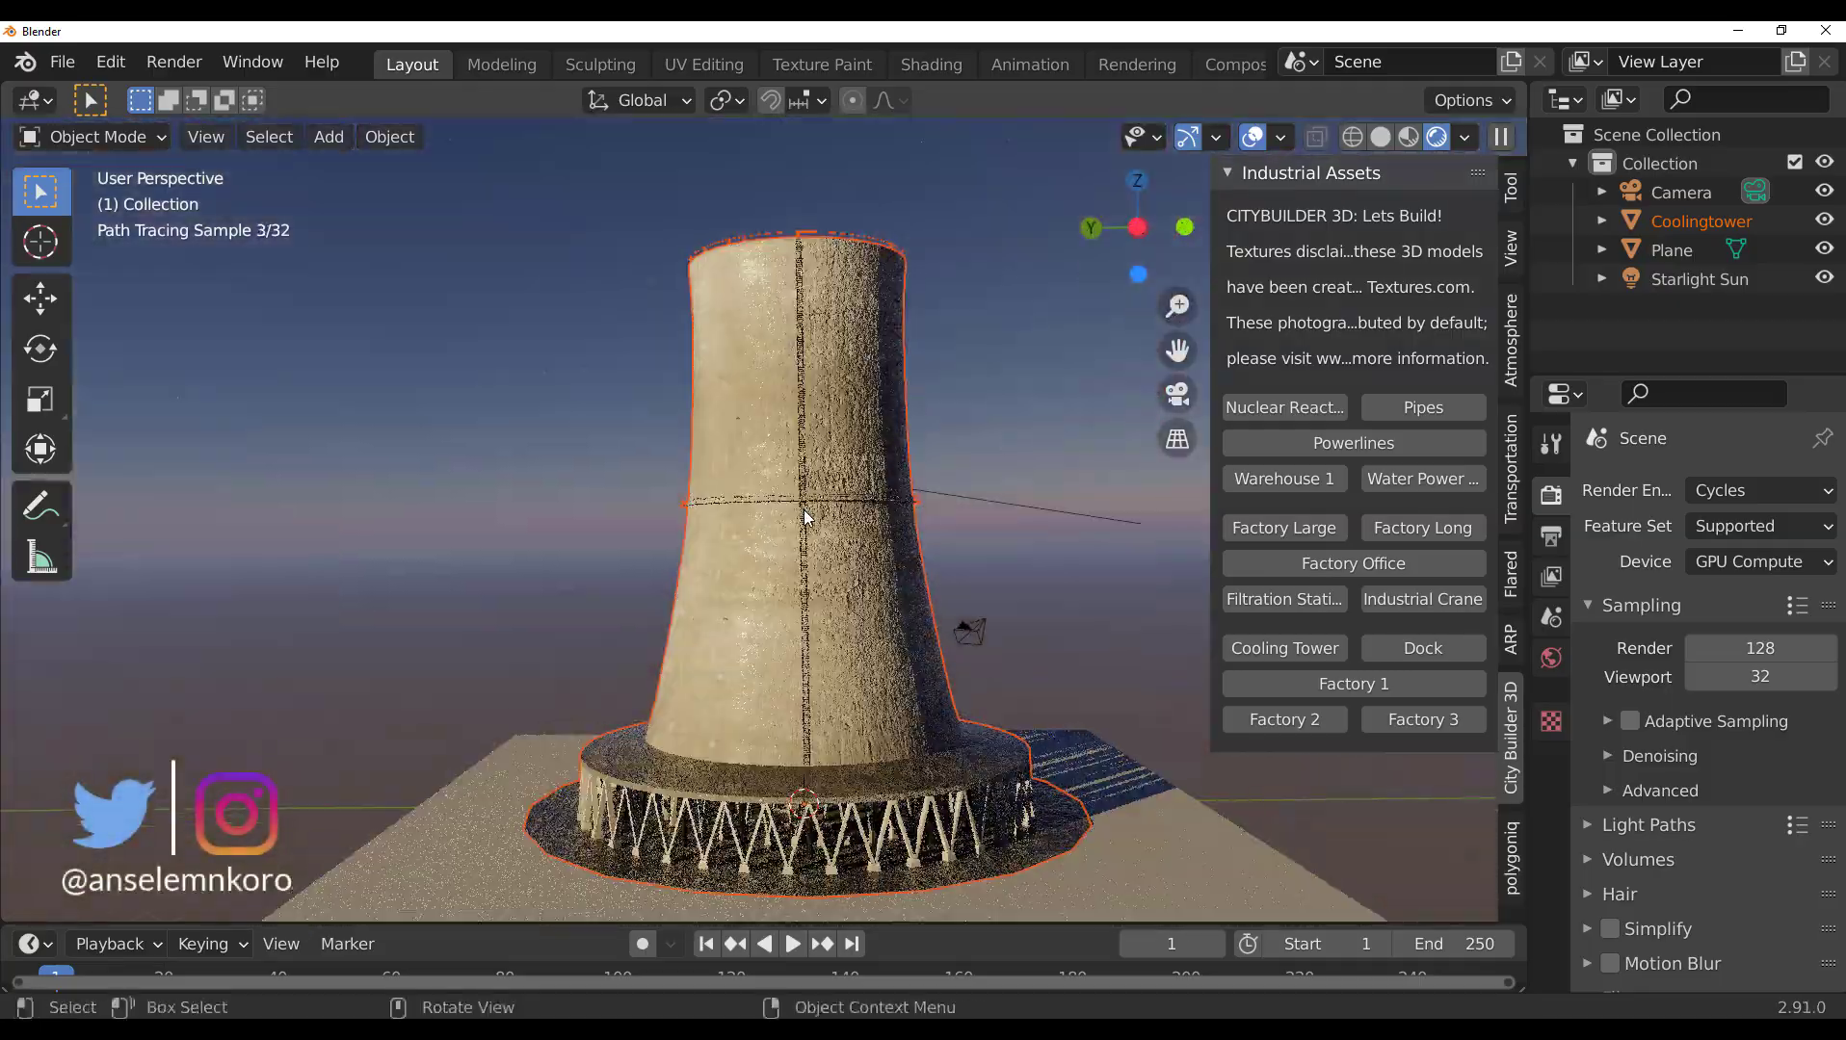
key("Delete")
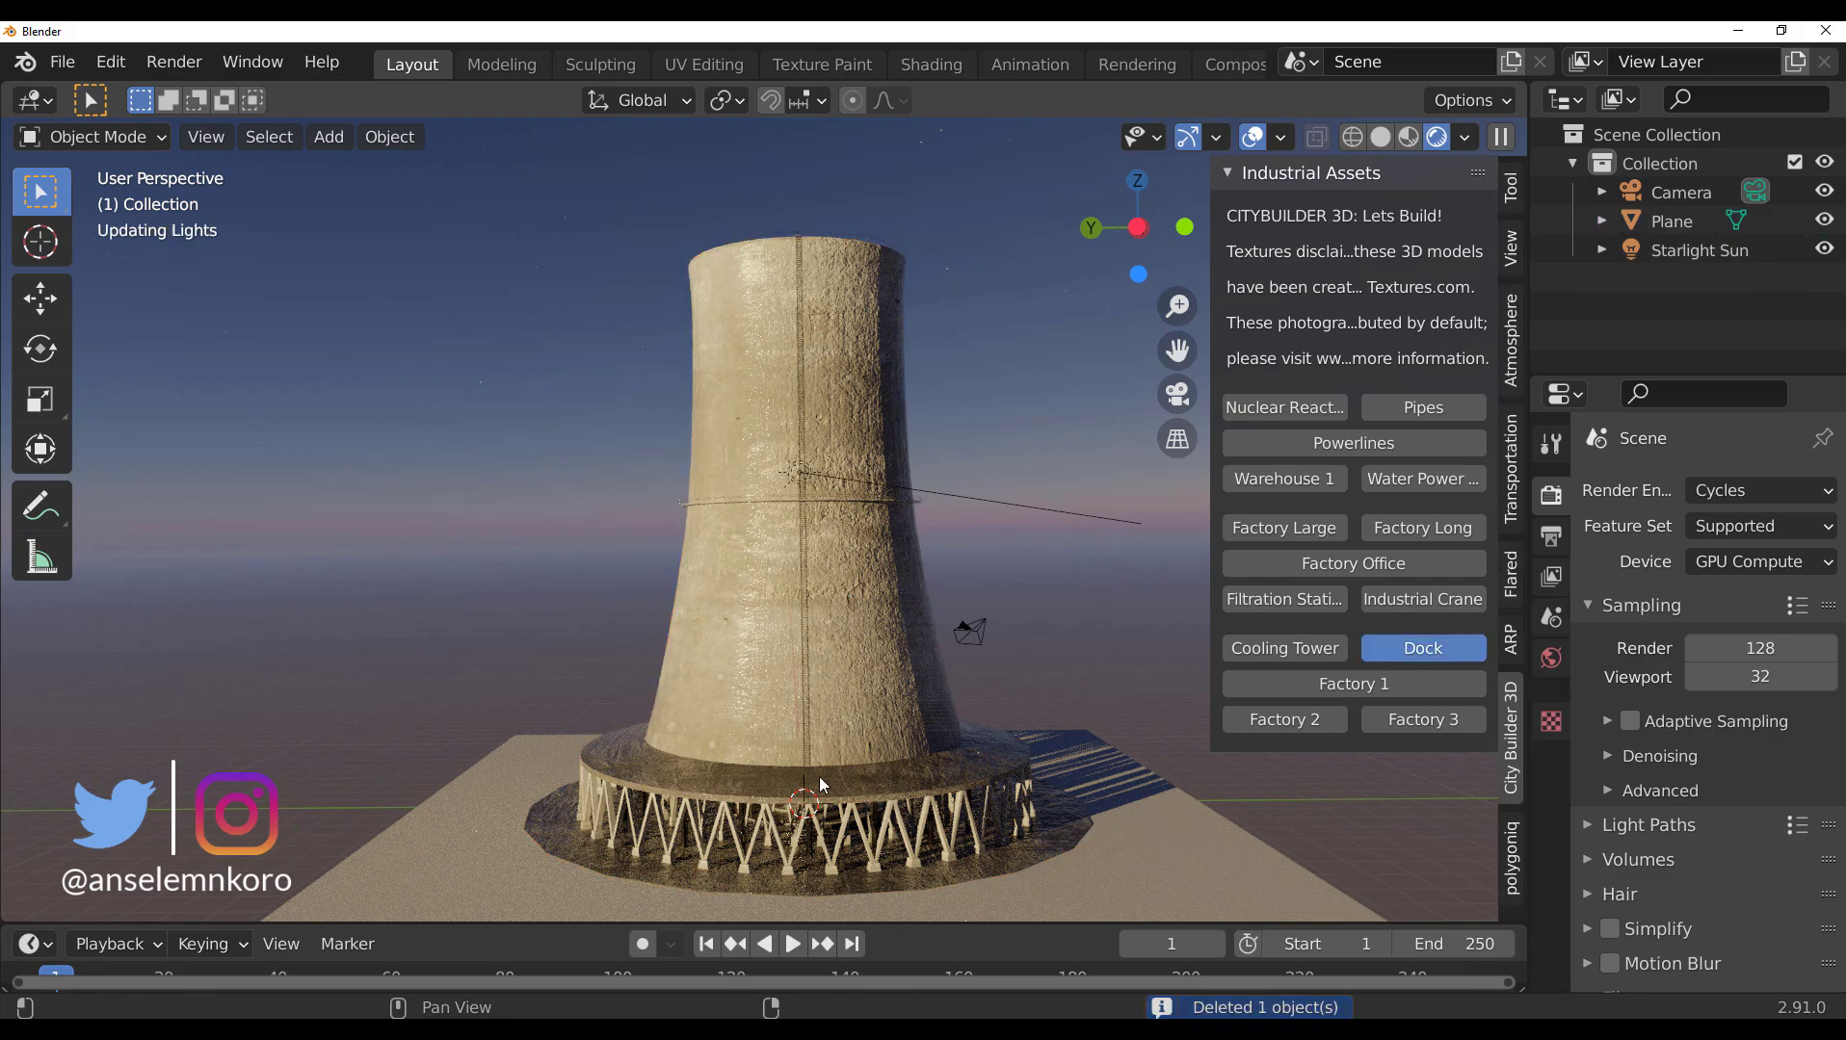
Orbit around the new dock to view its containers and lamp posts from above
middle_click_drag(674, 703, 712, 633)
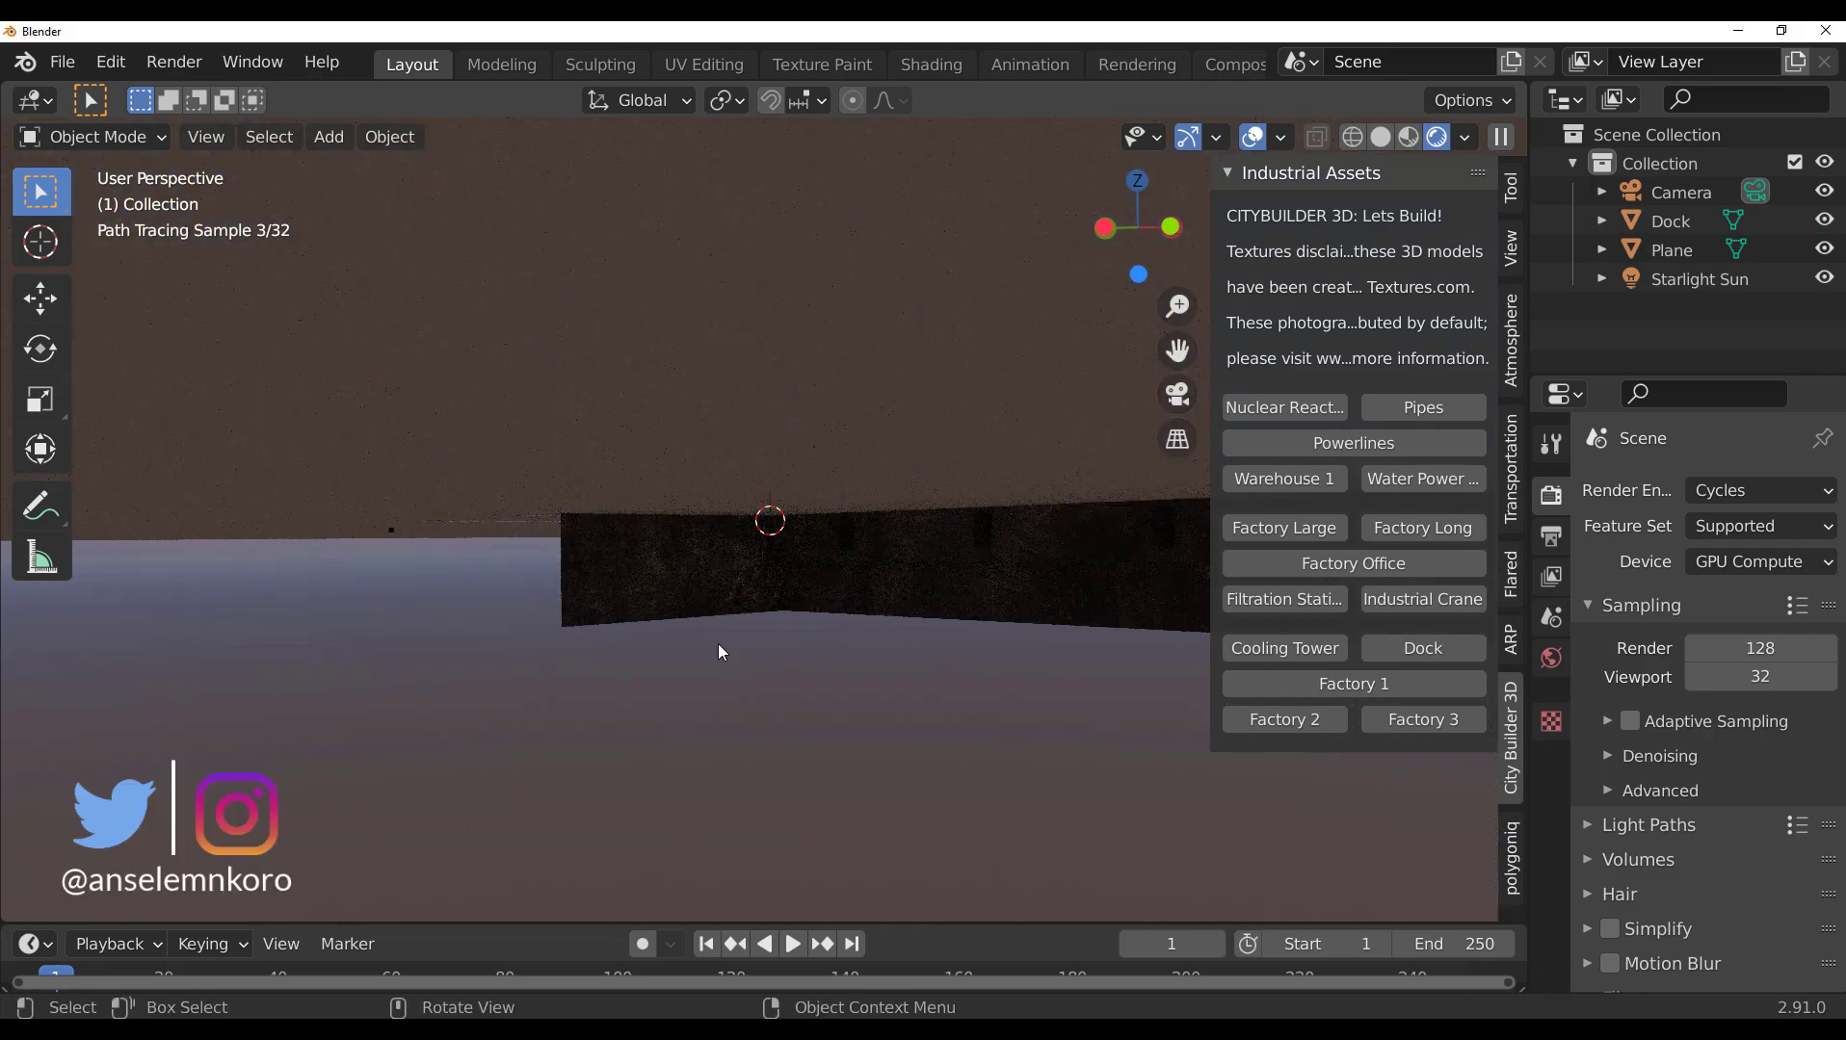
scroll(776, 551, "down", 5)
mouse_move(786, 578)
middle_mouse_down()
mouse_move(834, 568)
mouse_move(841, 546)
mouse_move(942, 555)
mouse_move(821, 560)
mouse_move(841, 561)
mouse_move(836, 650)
mouse_move(616, 698)
middle_mouse_up()
scroll(841, 546, "up", 3)
scroll(841, 546, "up", 2)
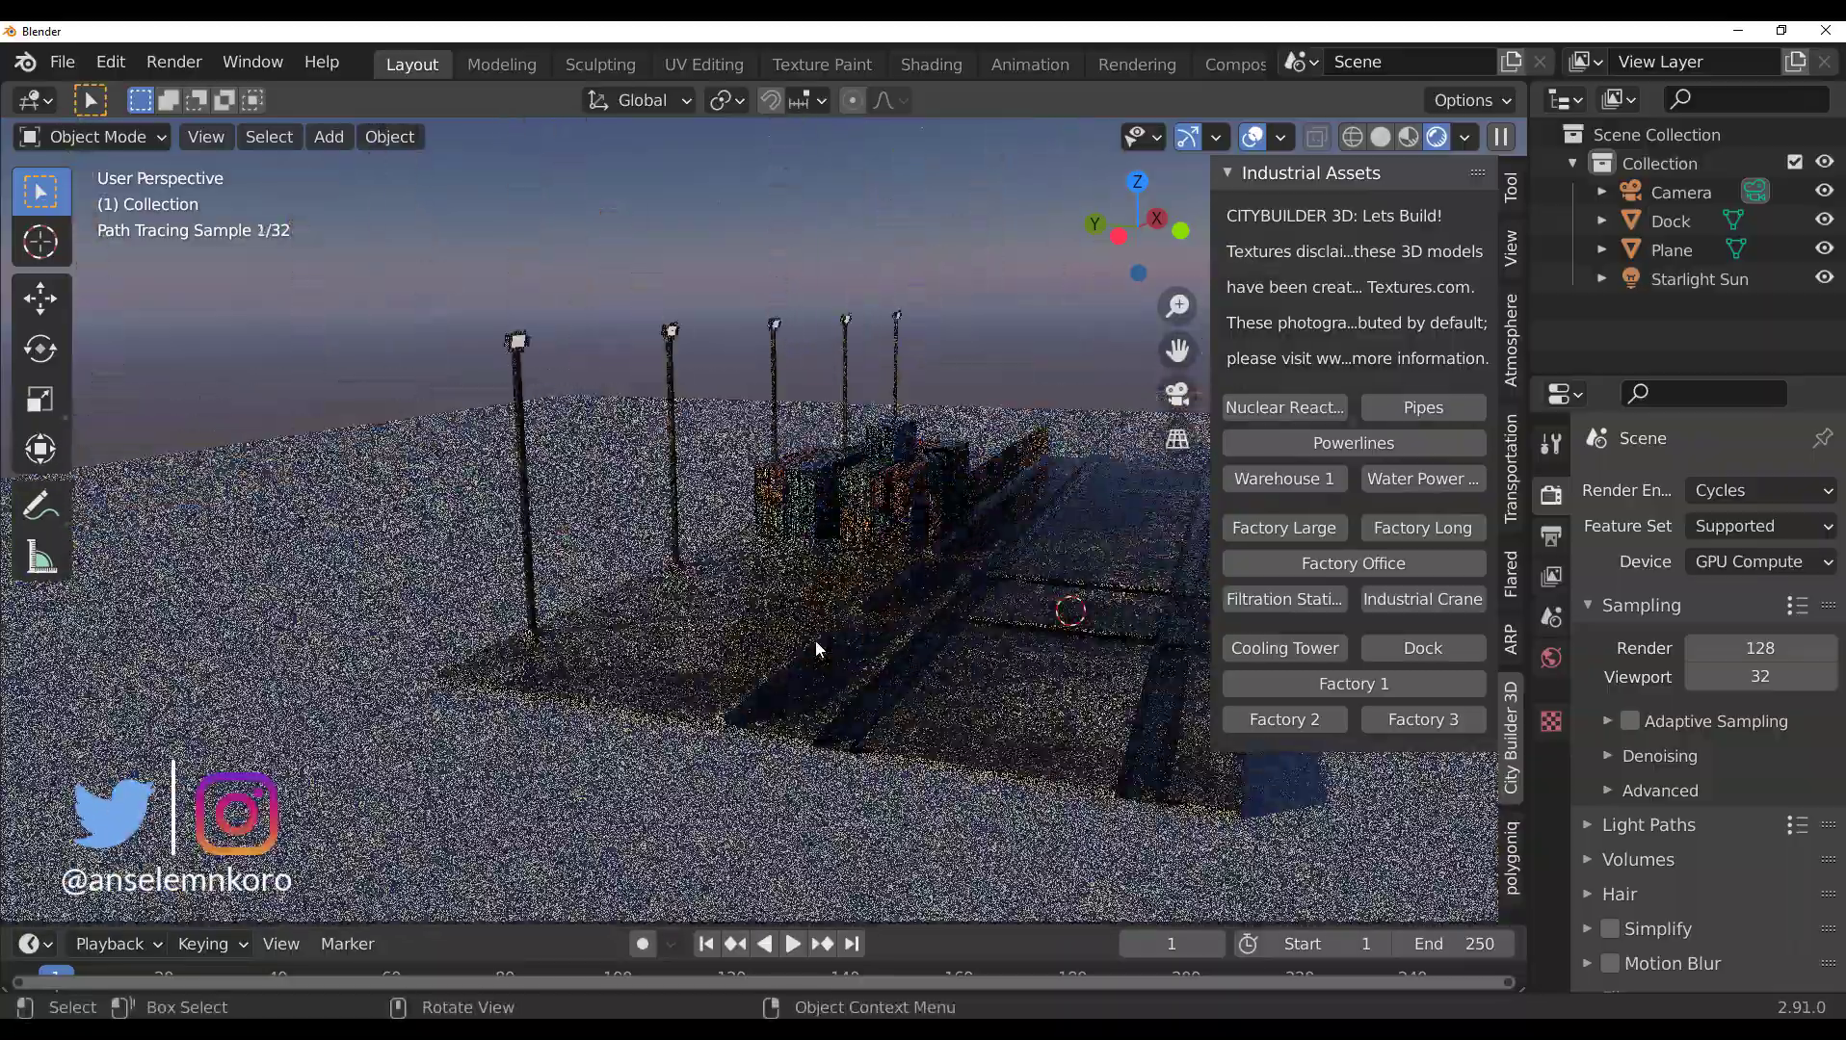
middle_click_drag(815, 648, 734, 684)
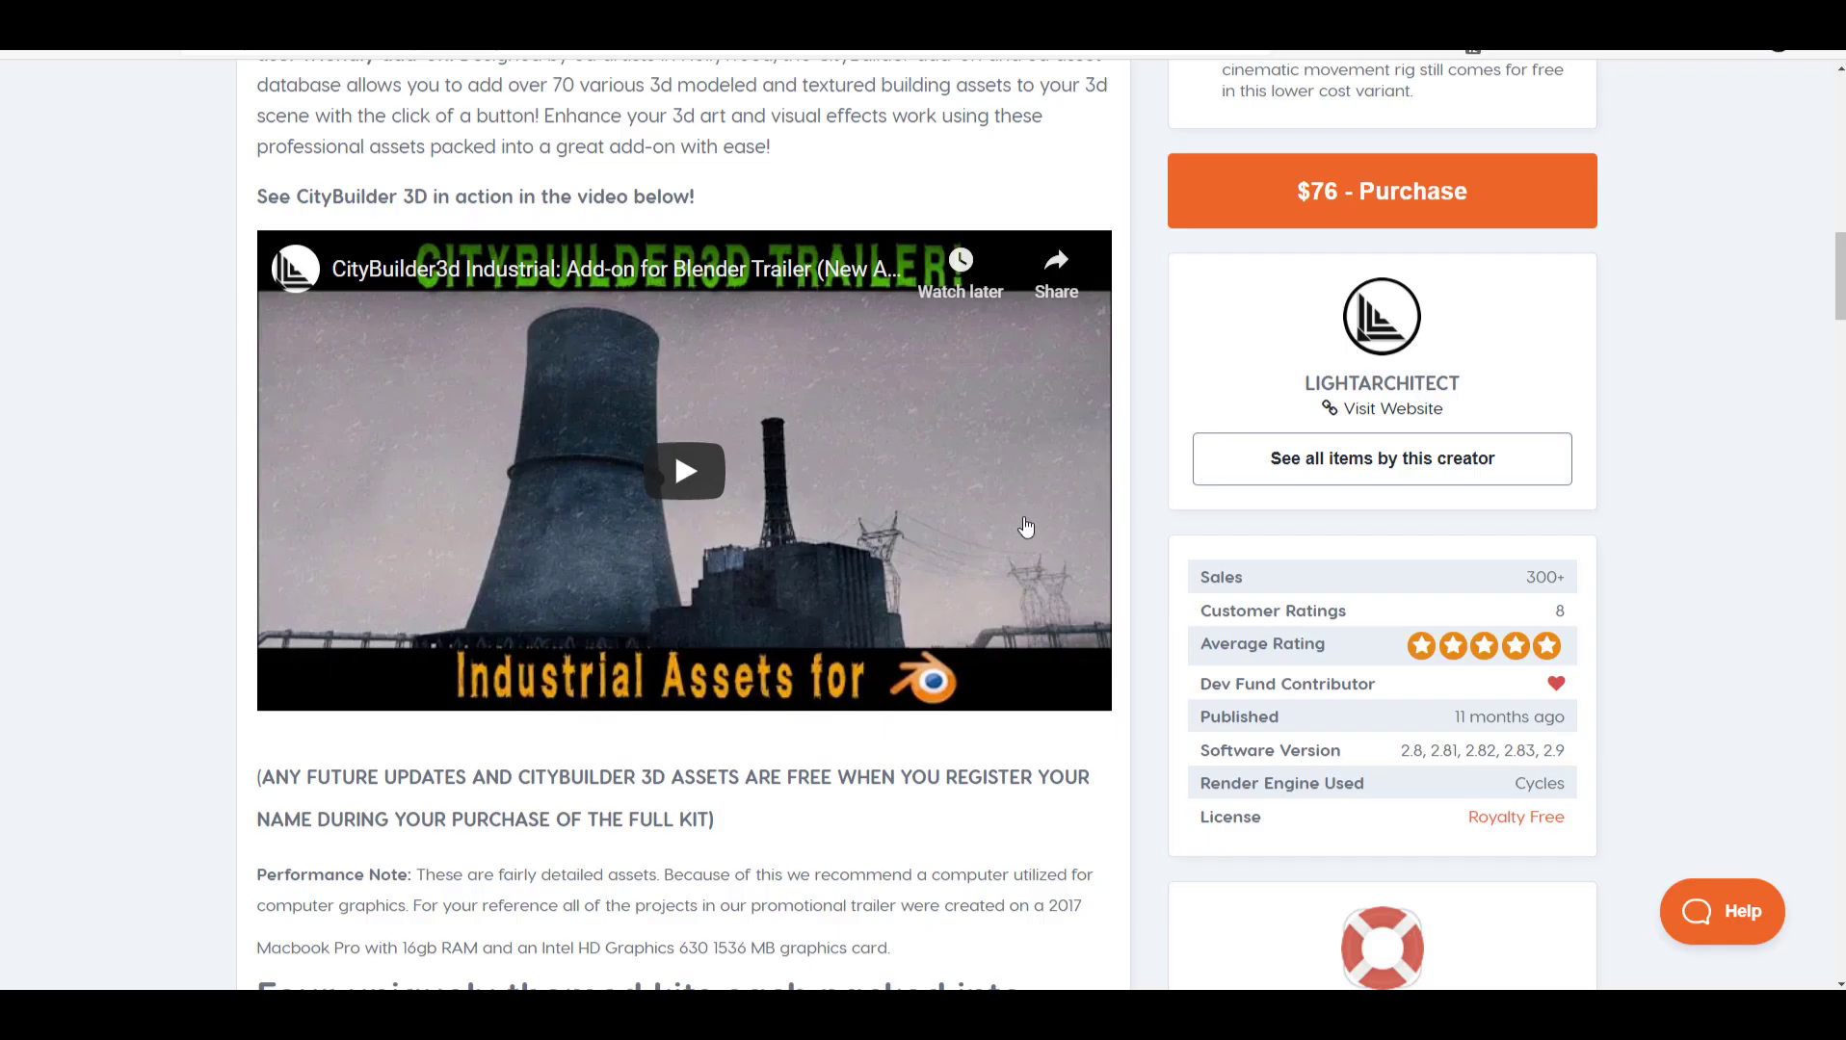
scroll(1034, 647, "down", 6)
scroll(1034, 650, "down", 4)
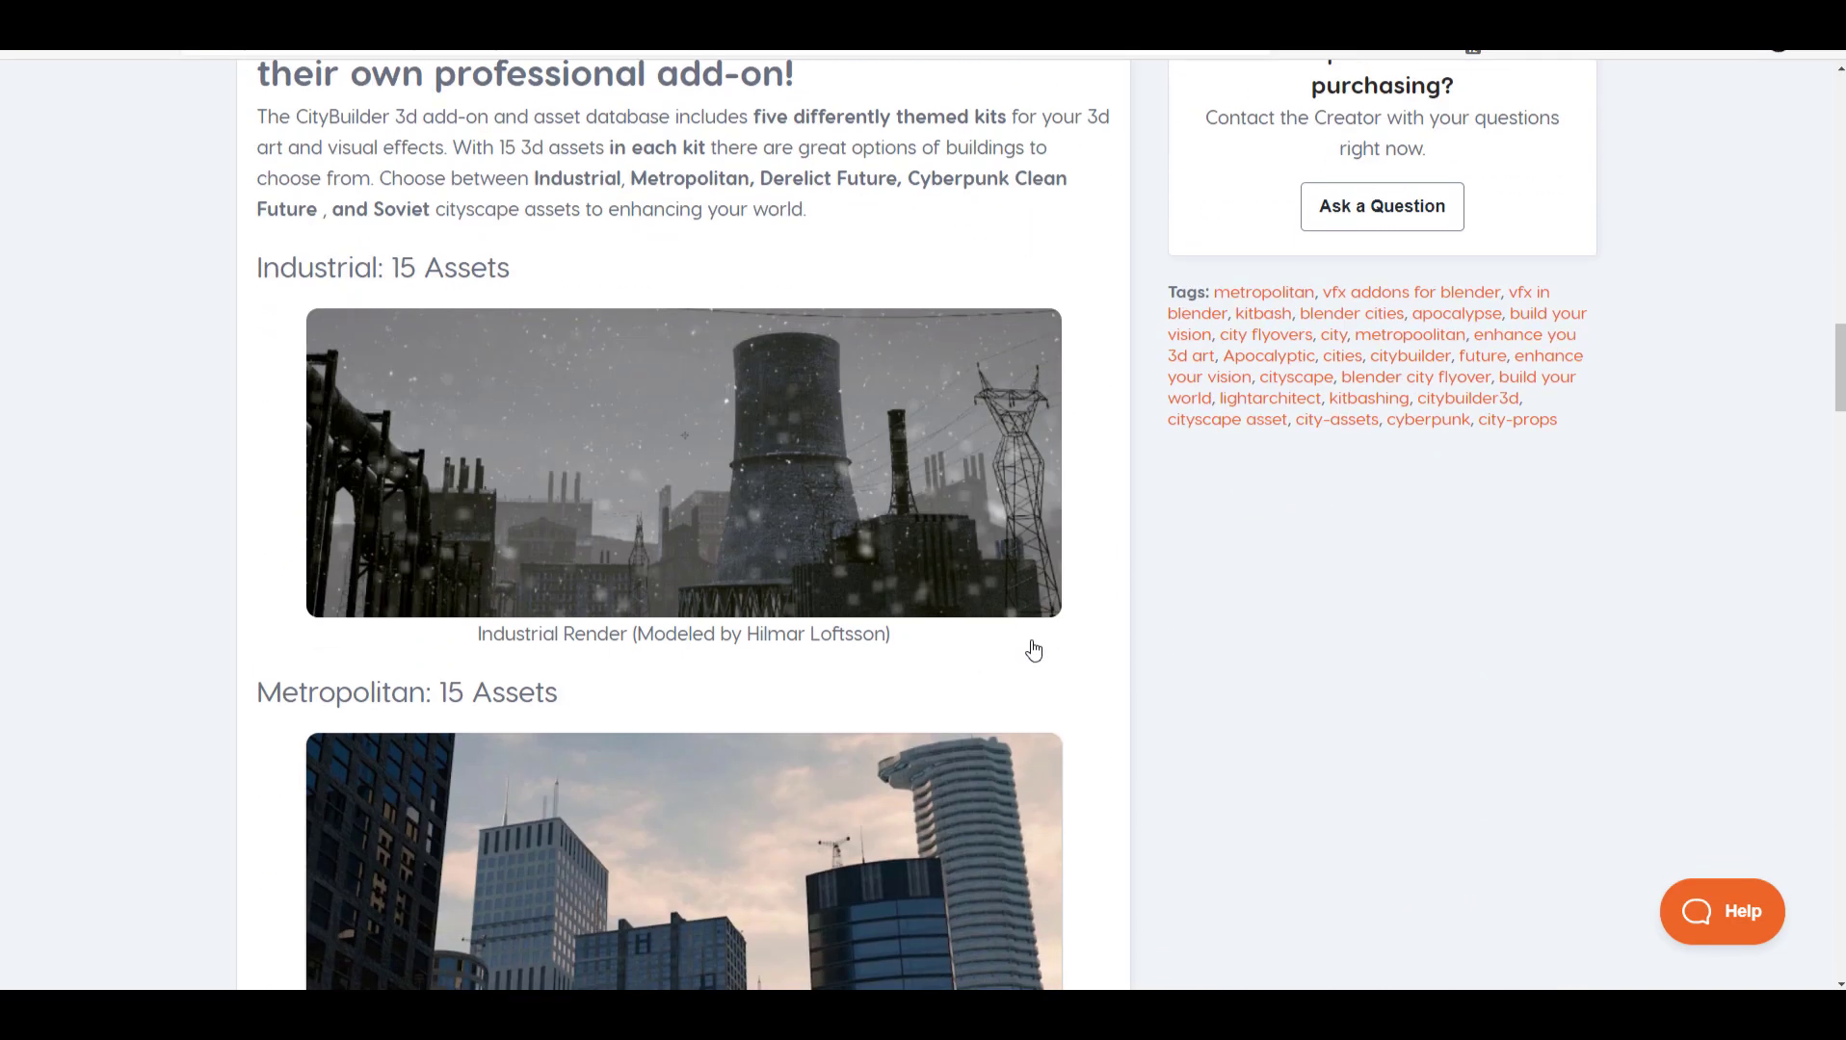
scroll(1033, 650, "down", 6)
scroll(1034, 651, "down", 2)
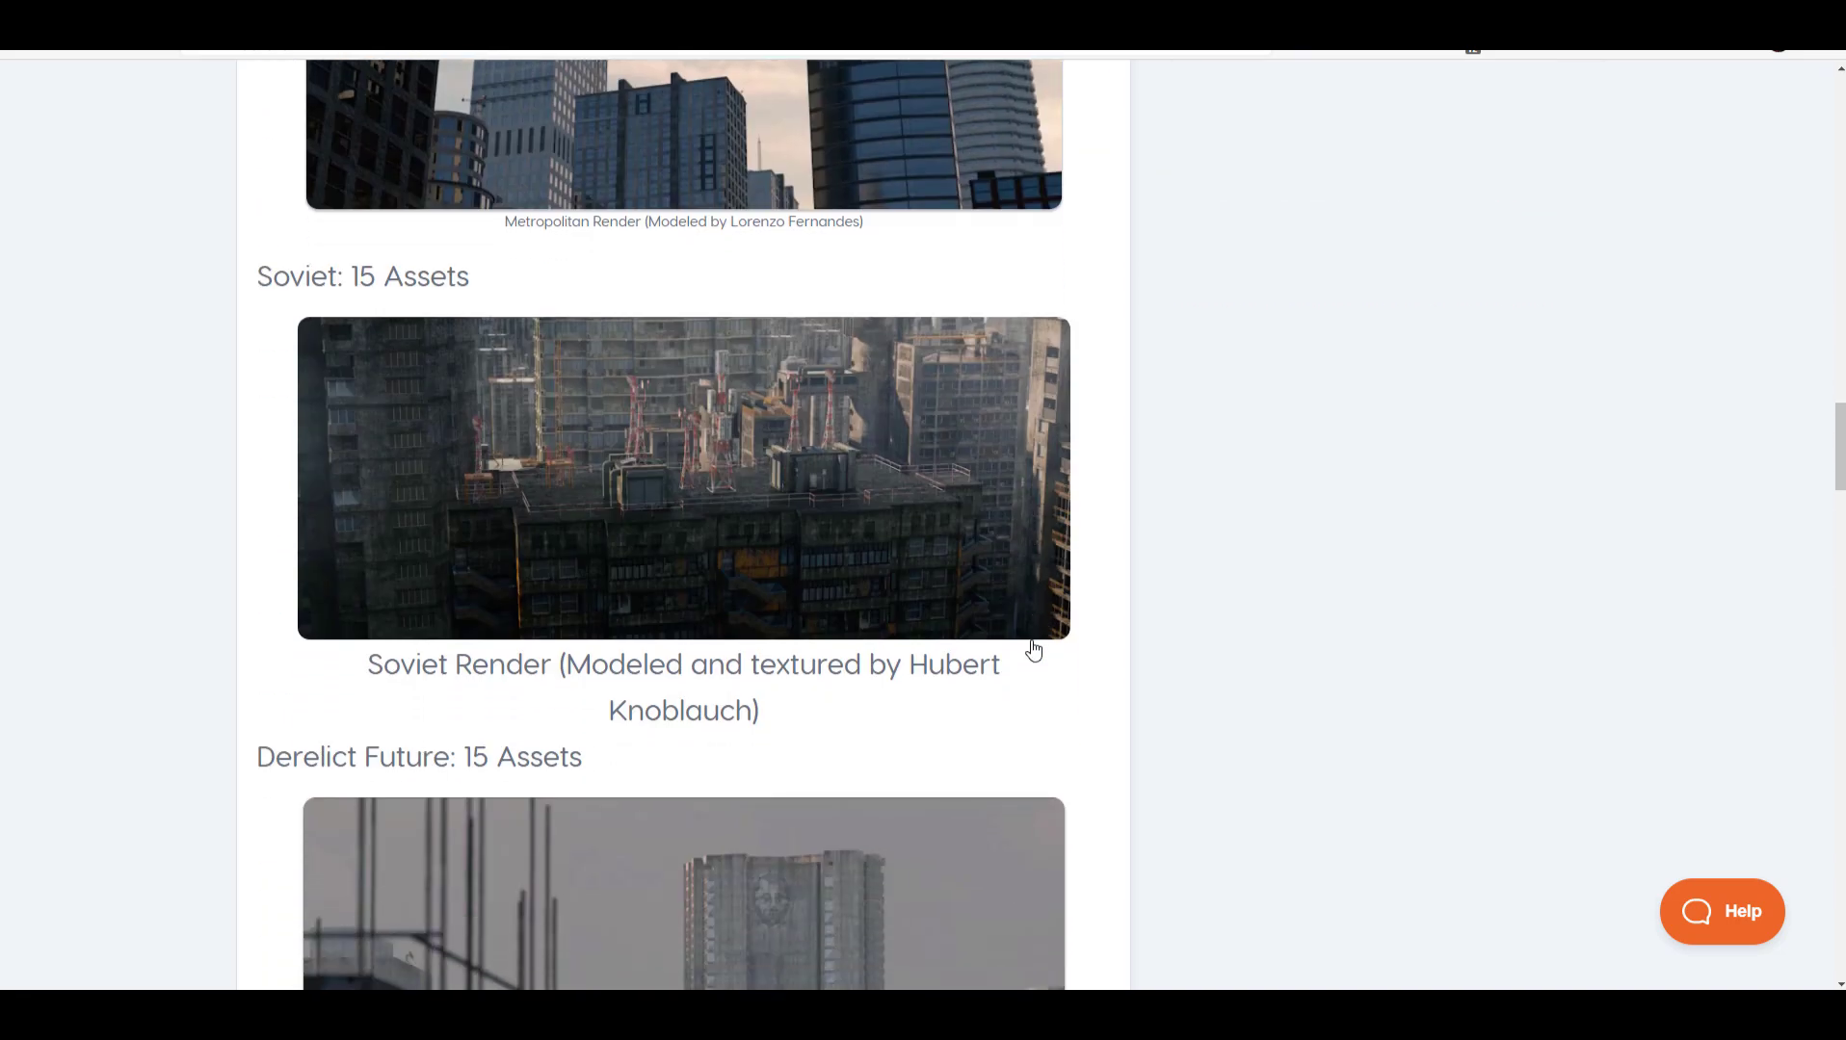
scroll(1034, 650, "down", 4)
scroll(1034, 650, "down", 1)
scroll(1034, 650, "down", 3)
scroll(1034, 651, "down", 2)
scroll(1033, 650, "up", 7)
scroll(1034, 650, "up", 11)
scroll(1033, 650, "up", 5)
scroll(1034, 651, "up", 1)
scroll(1034, 650, "up", 3)
scroll(1034, 651, "up", 2)
scroll(1034, 650, "up", 5)
scroll(1034, 650, "down", 1)
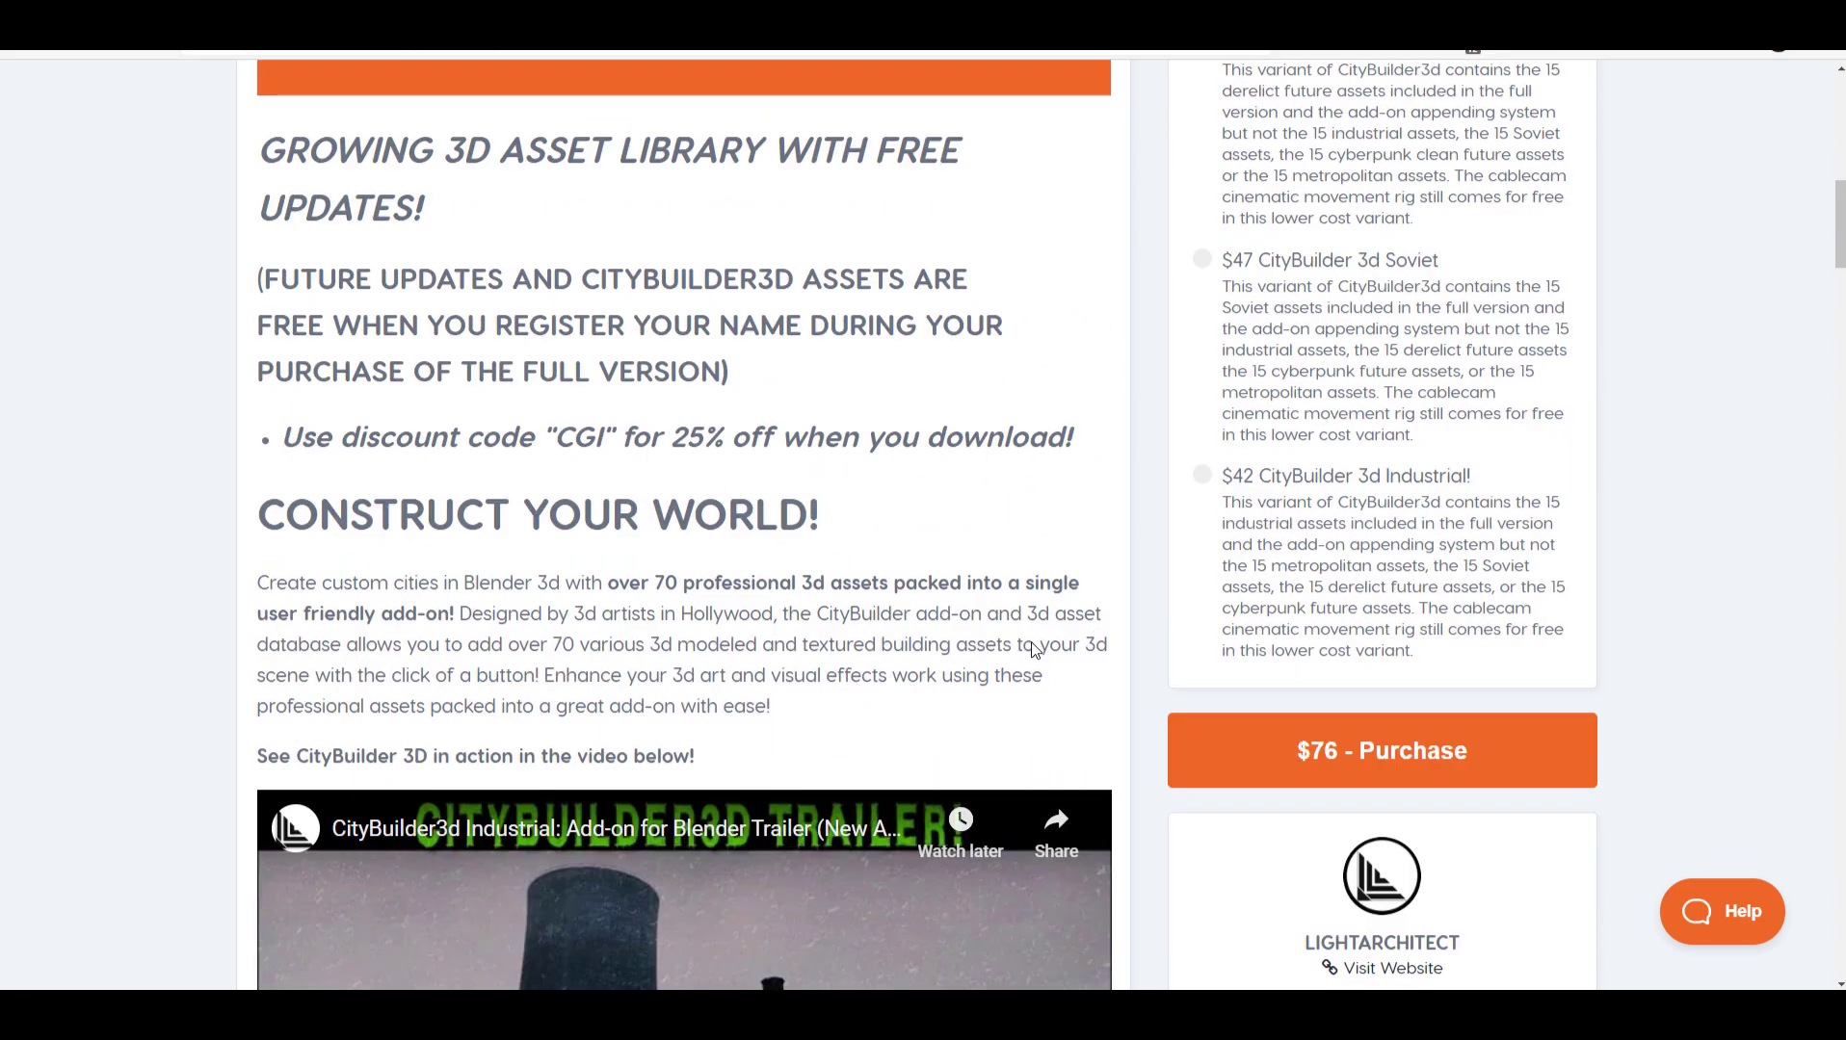
scroll(1021, 626, "up", 7)
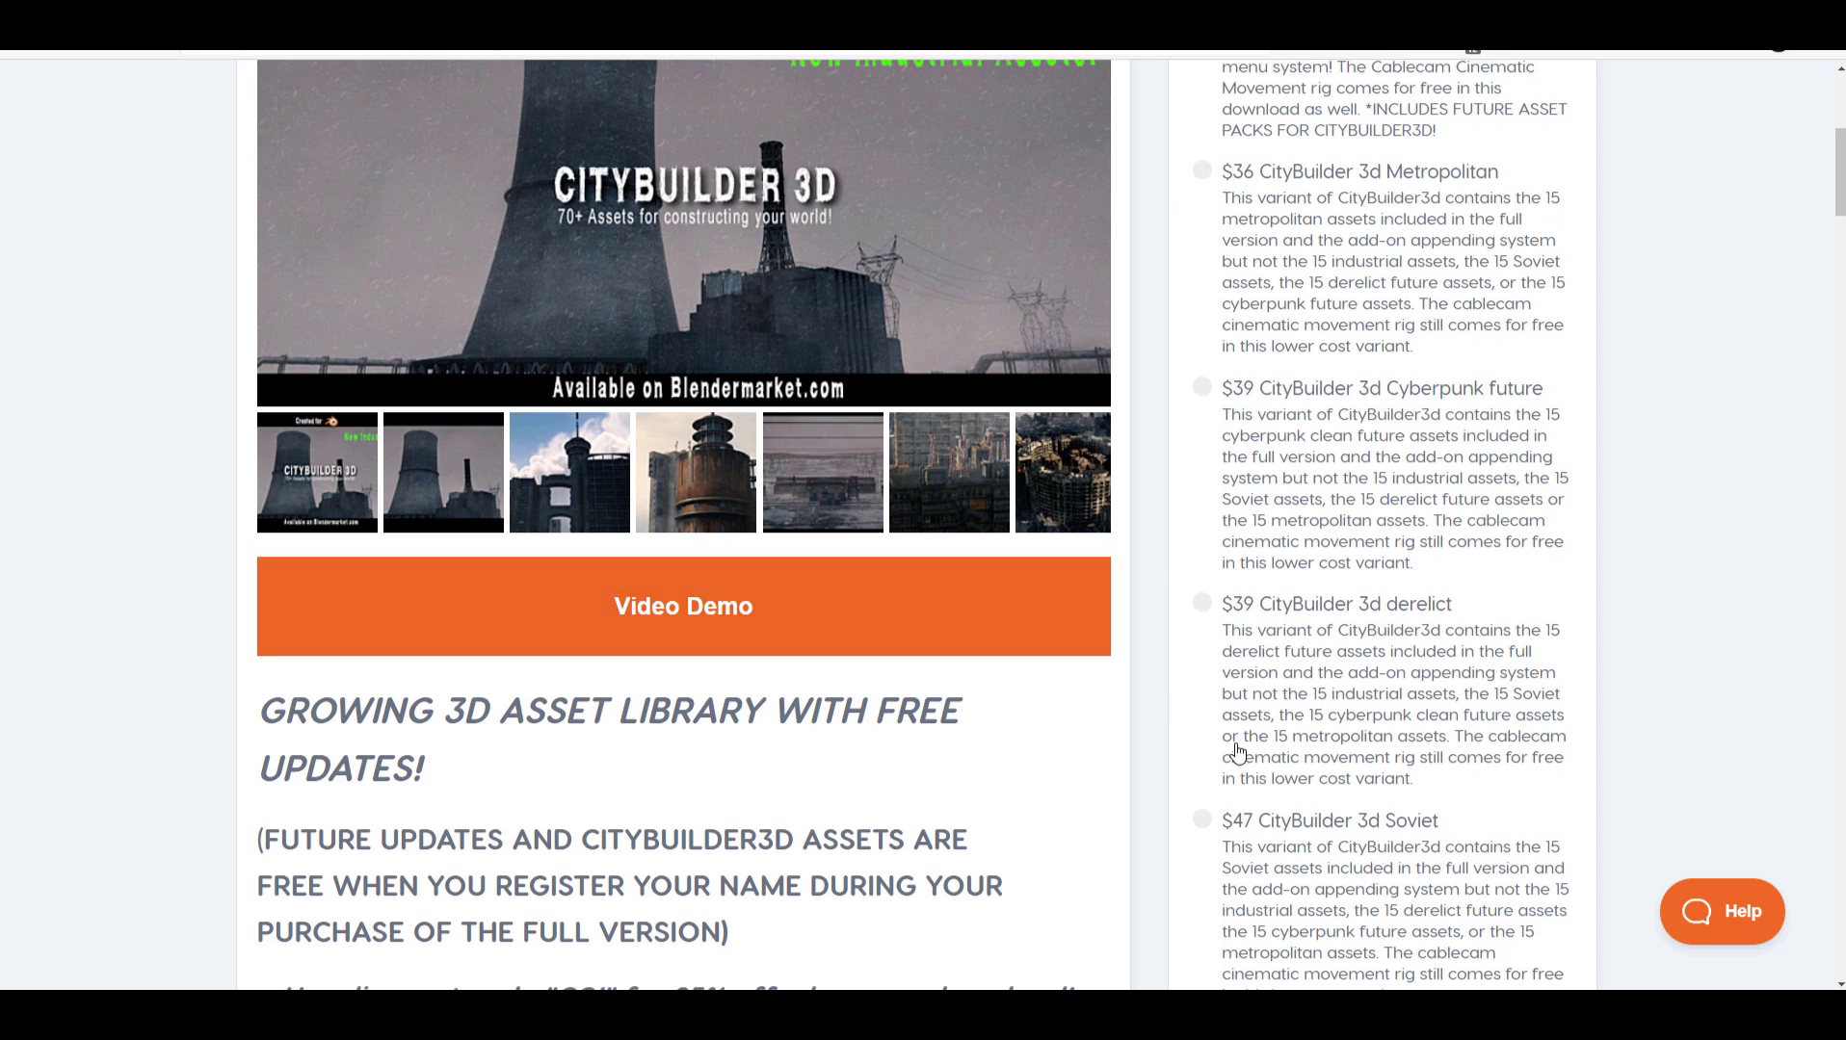
scroll(1094, 748, "up", 5)
scroll(1095, 748, "down", 4)
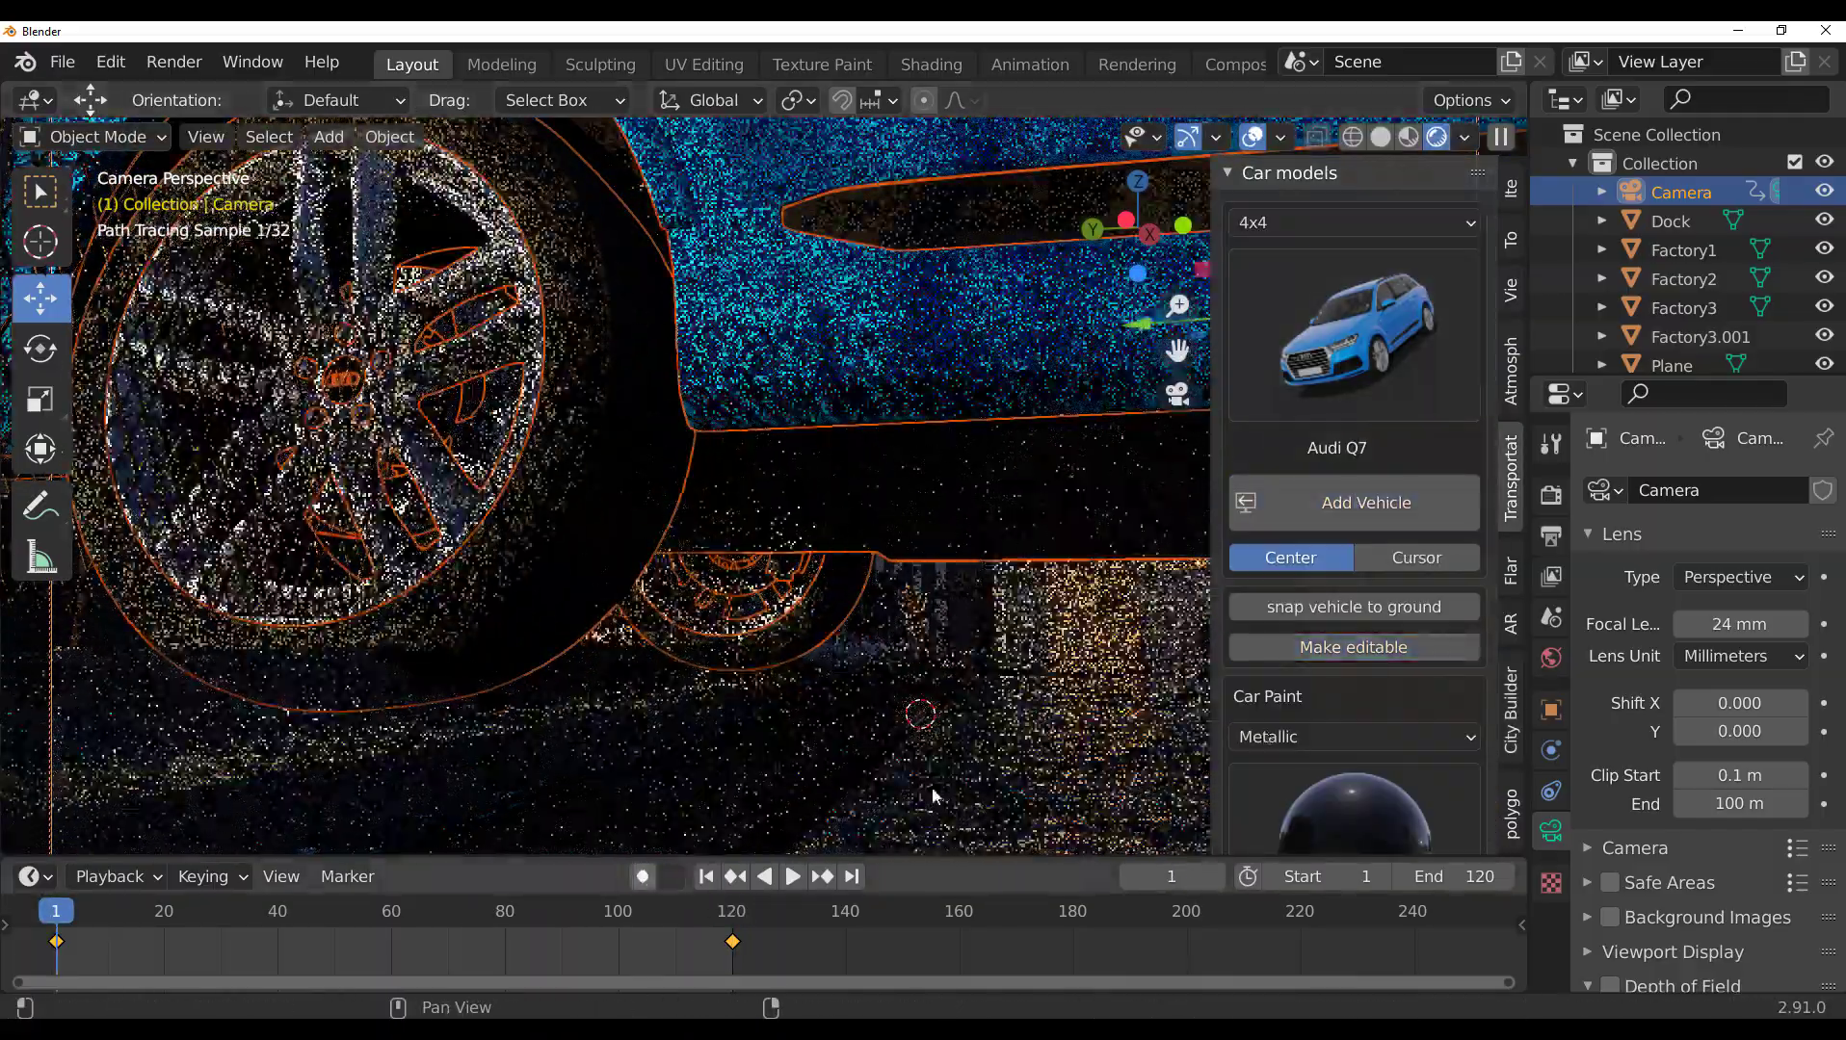
Move and rotate the Audi Q7 into a parked position among the dock containers
scroll(1349, 698, "down", 10)
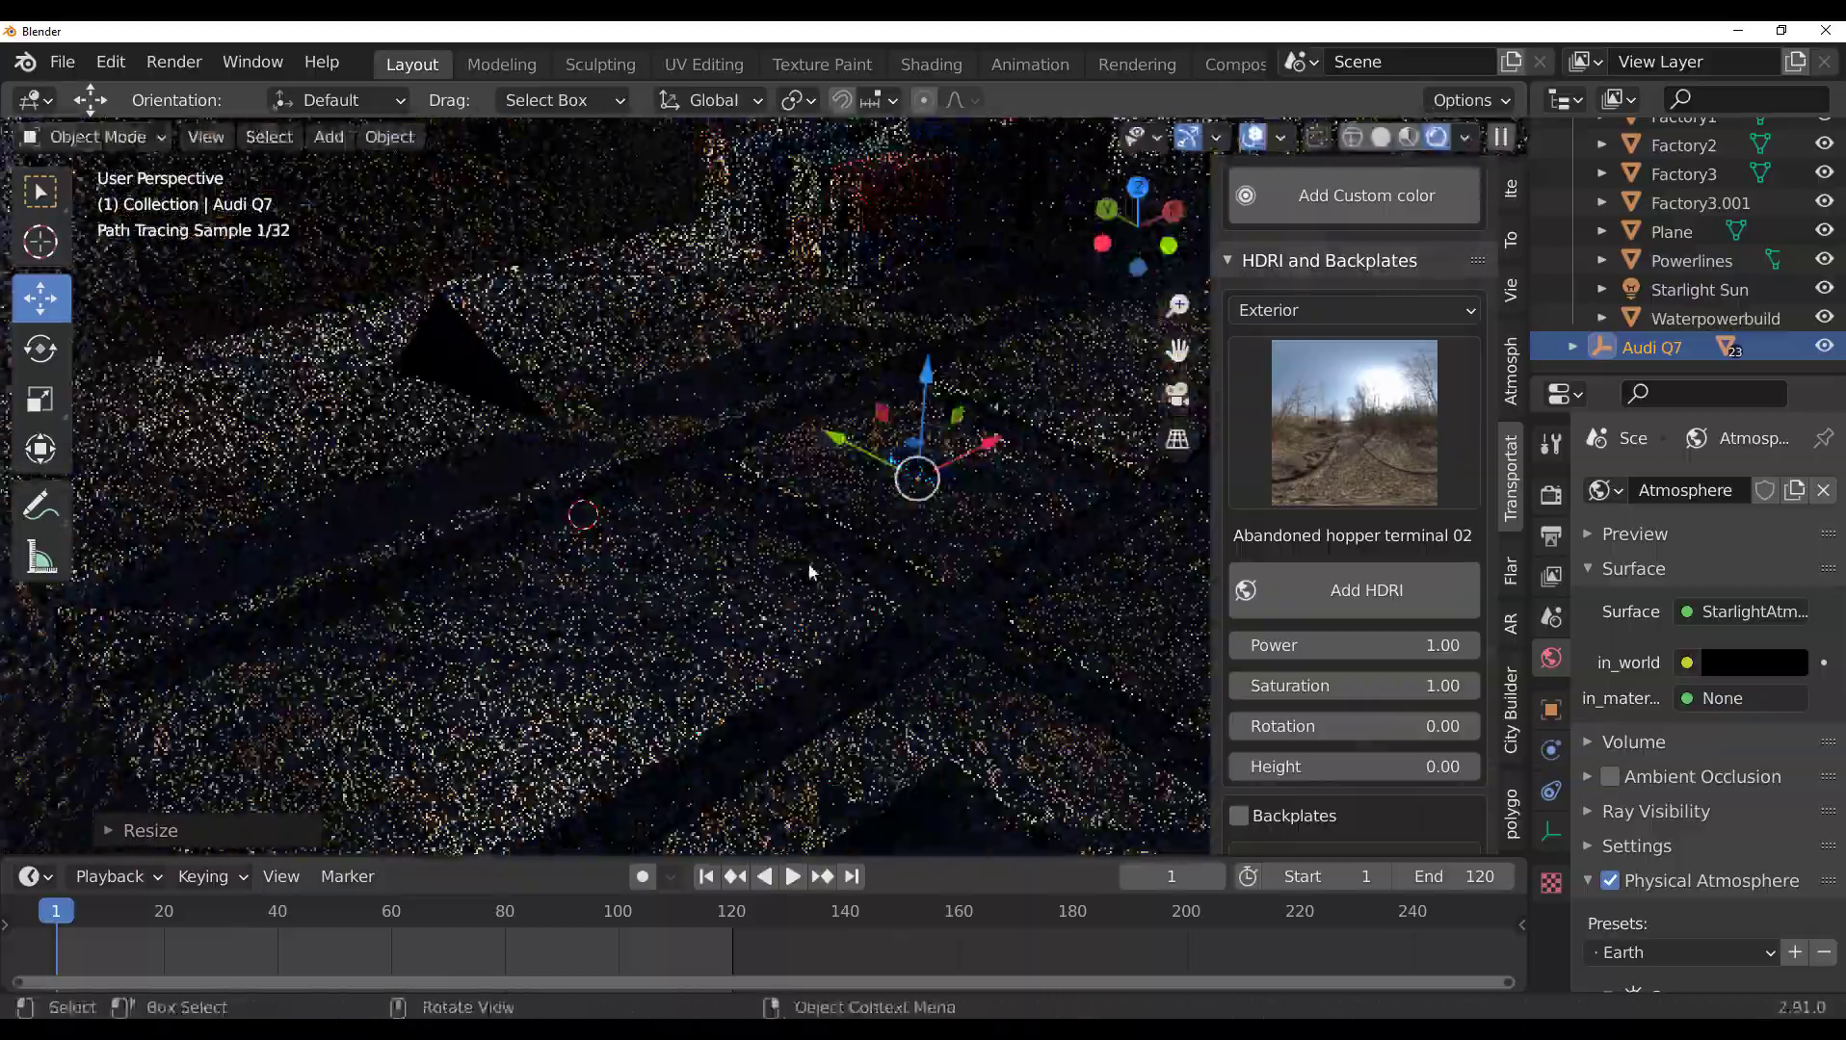
left_click_drag(862, 496, 771, 445)
middle_click_drag(770, 445, 762, 296)
key("shift+space")
key("r")
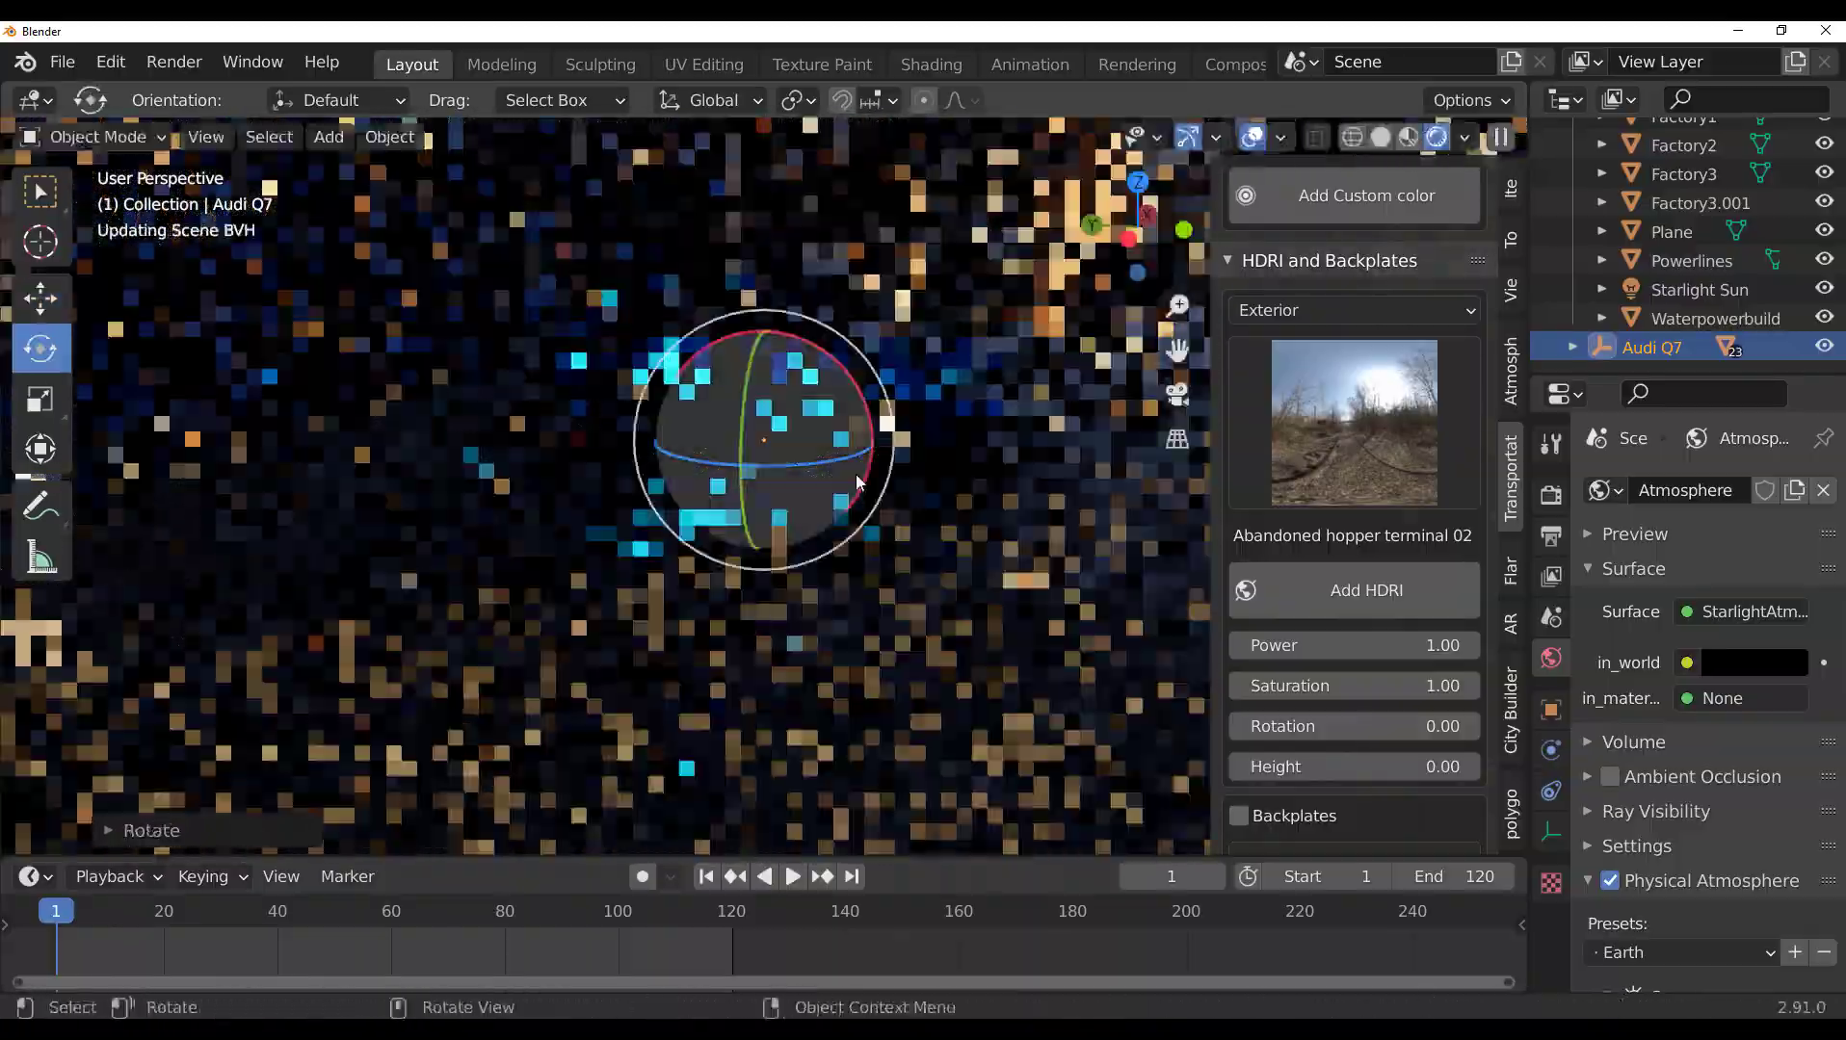
left_click_drag(617, 501, 684, 558)
Check the car from the camera and side views, then bring up the Physical Atmosphere settings
key("KP_0")
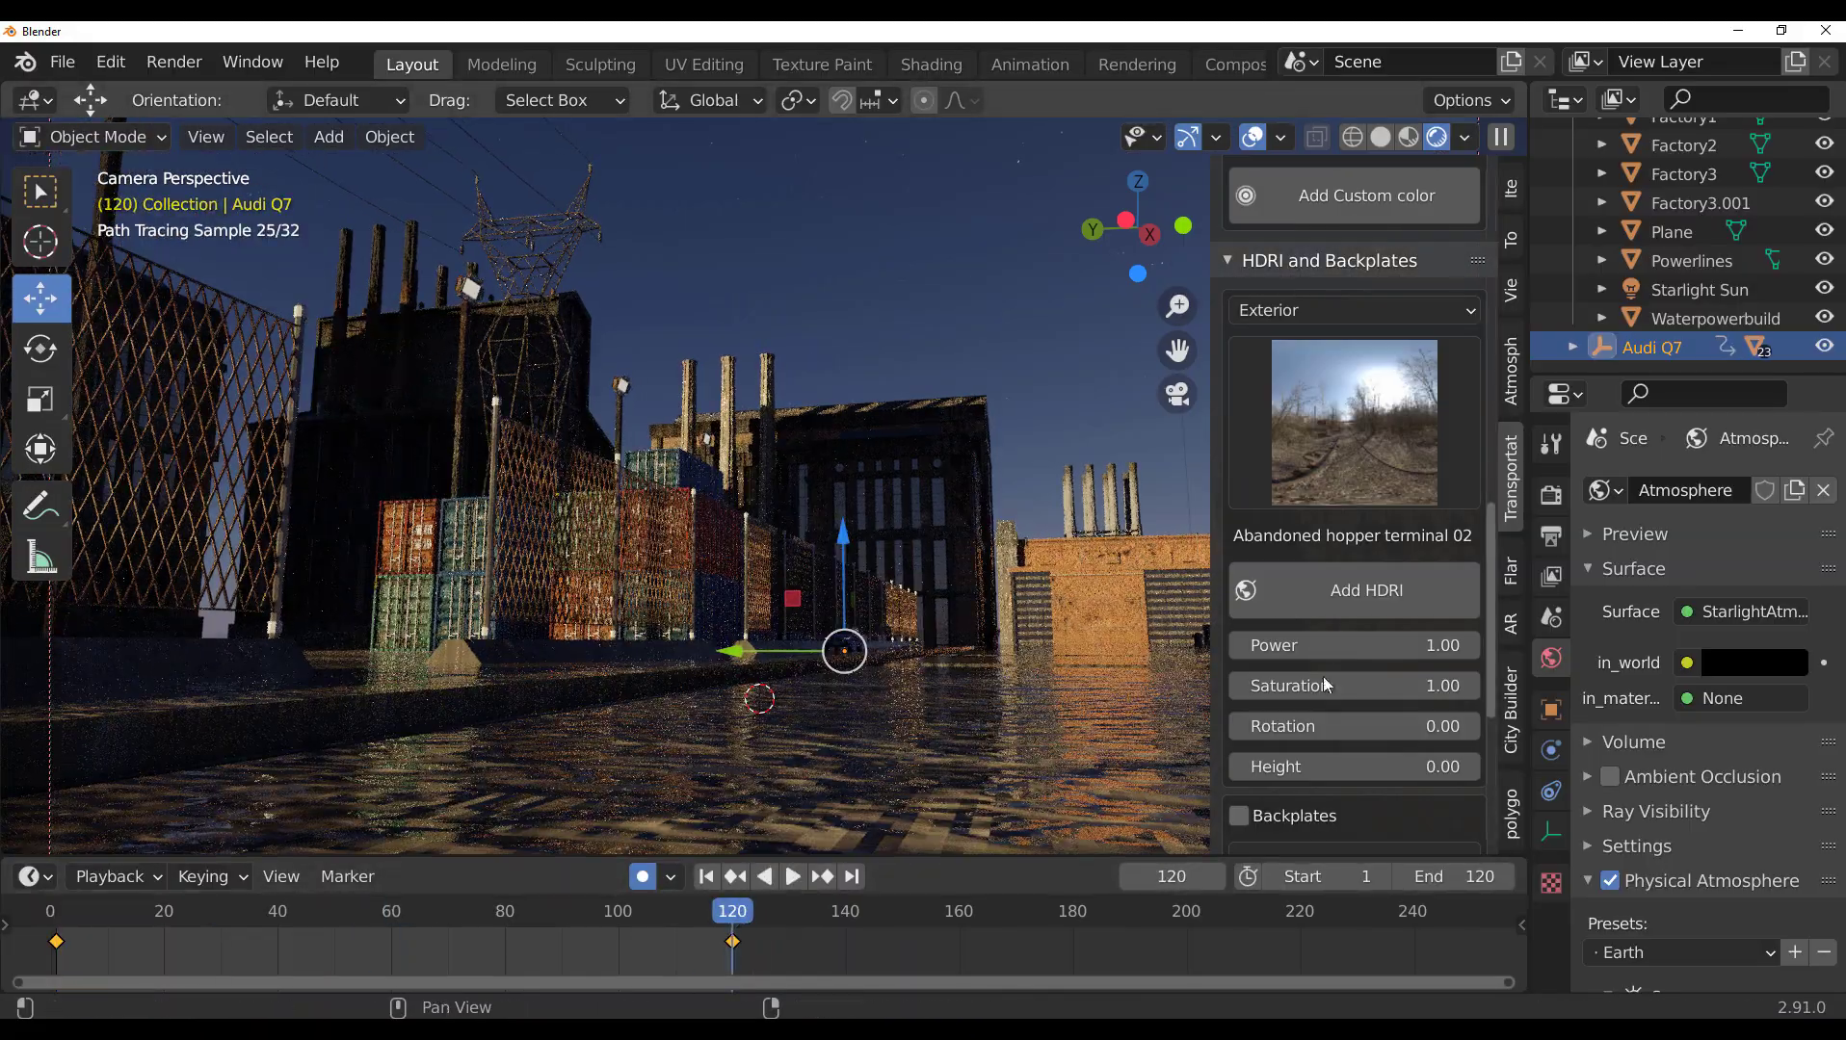
key("KP_3")
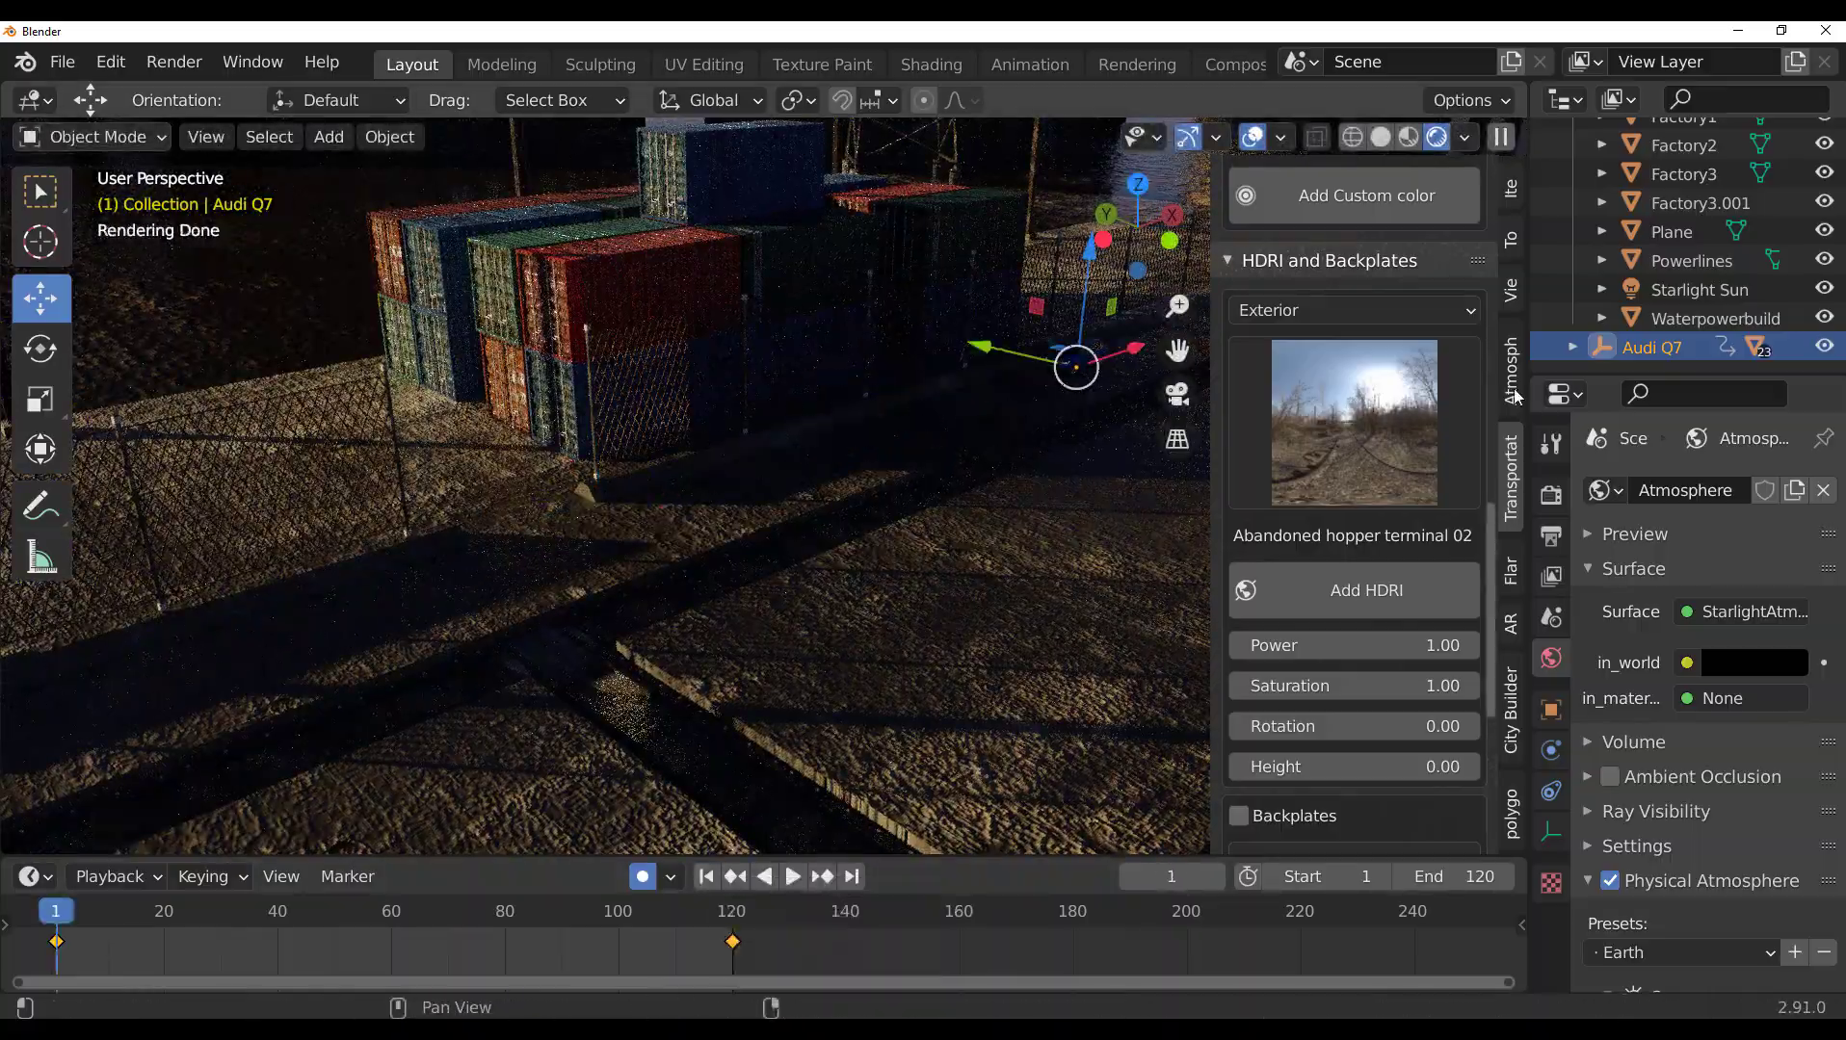
left_click(1512, 386)
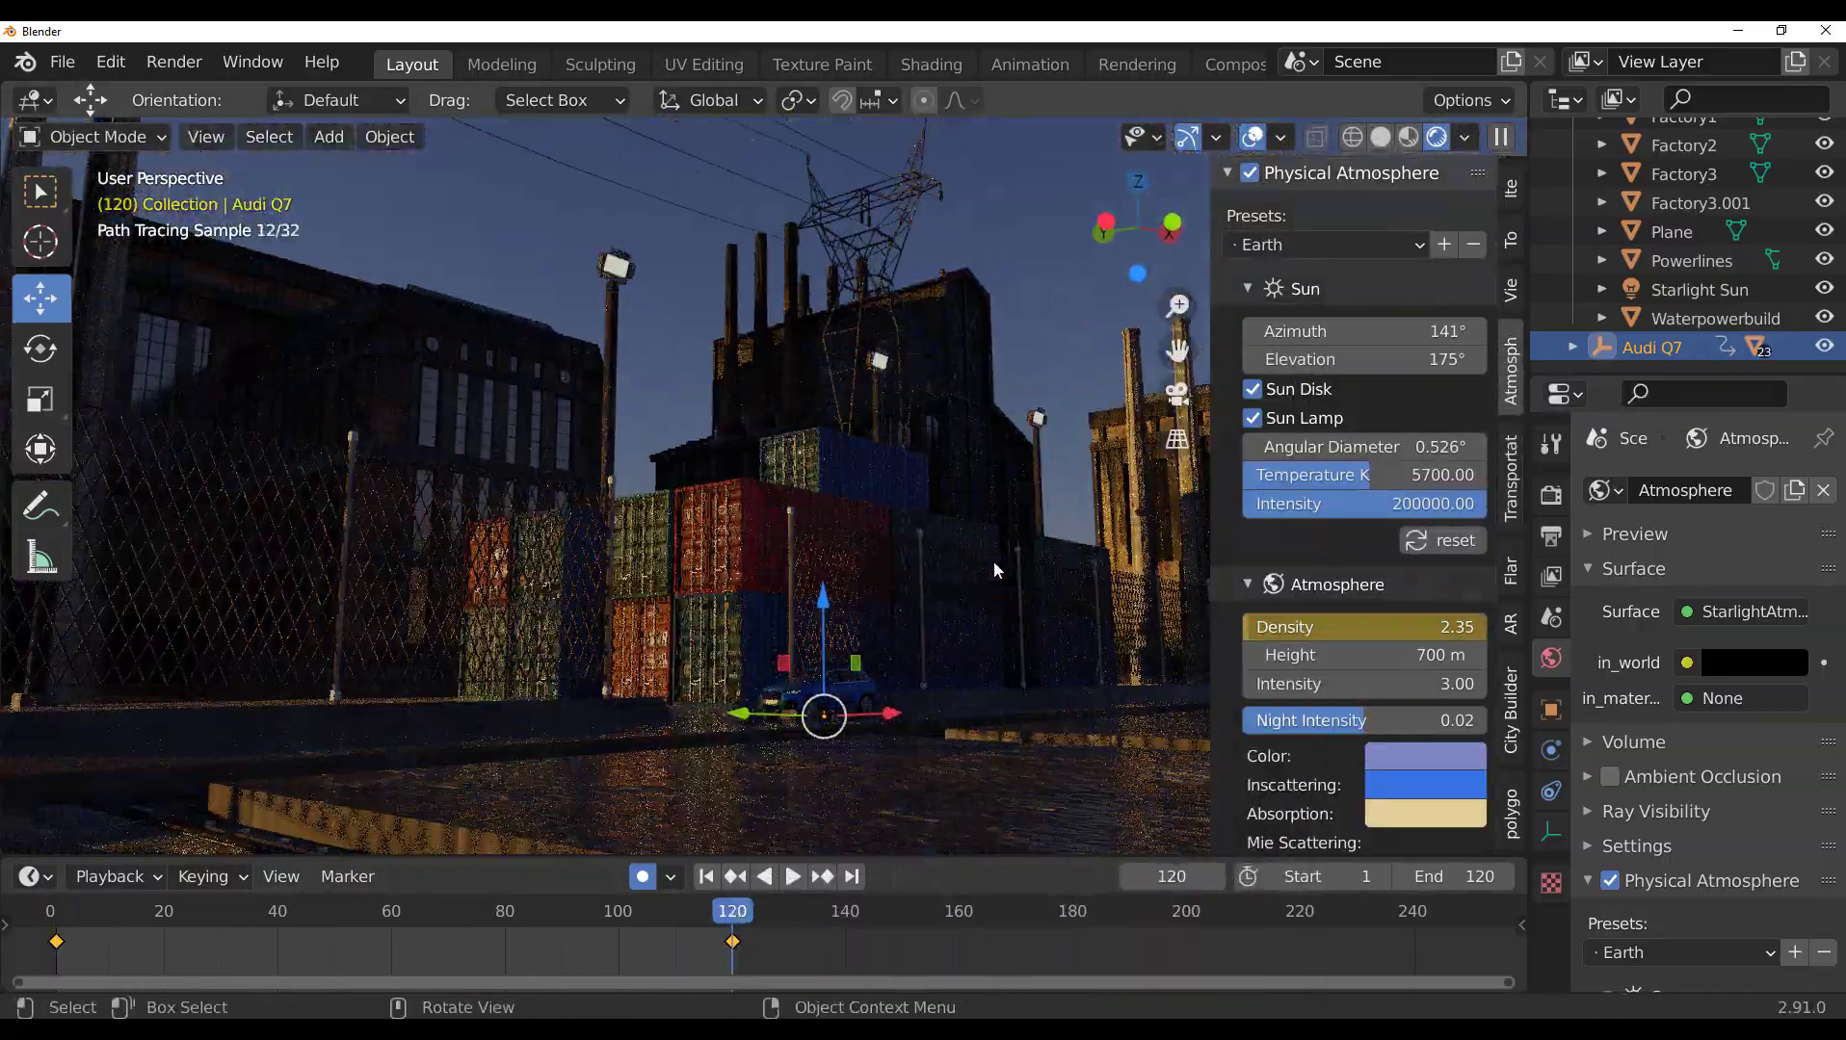
Raise the sun's elevation at the first frame of the shot
right_click(1330, 357)
key("Escape")
key("shift+Left")
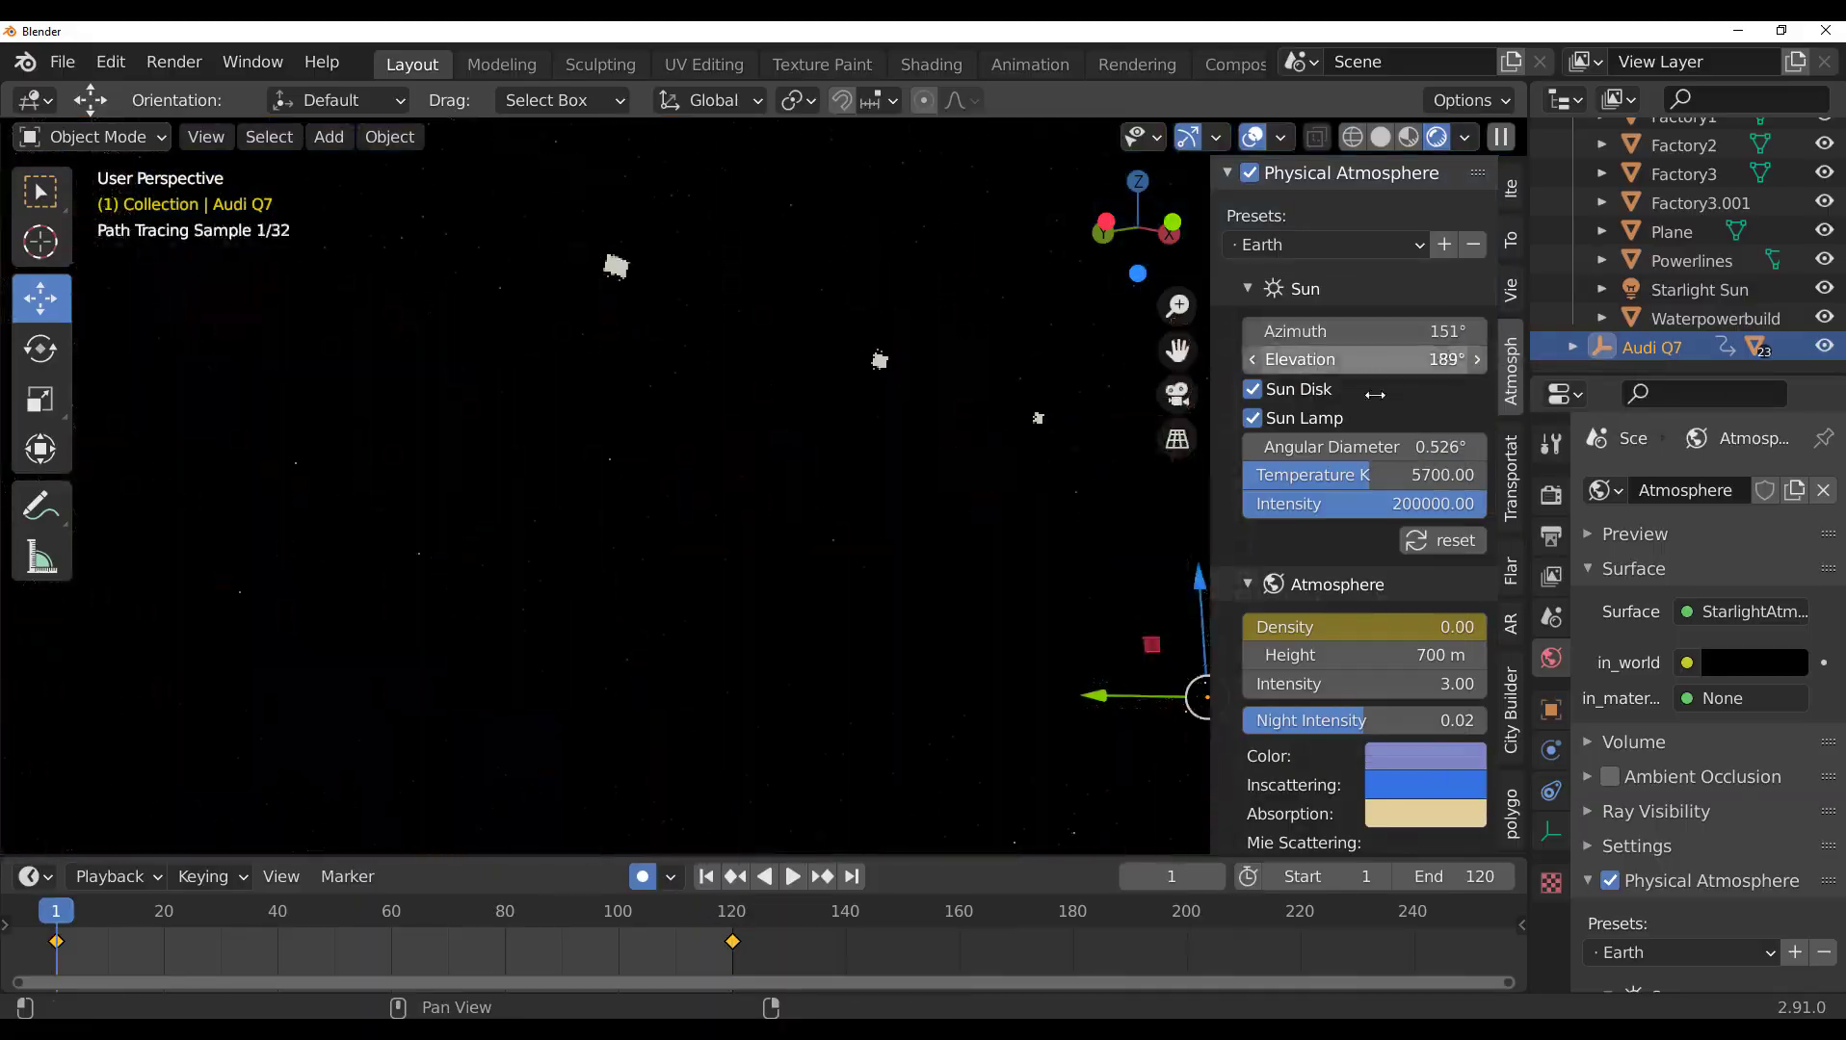
left_click_drag(1296, 360, 1378, 359)
Keyframe the sun azimuth at the last frame and play back the lighting animation
key("shift+Right")
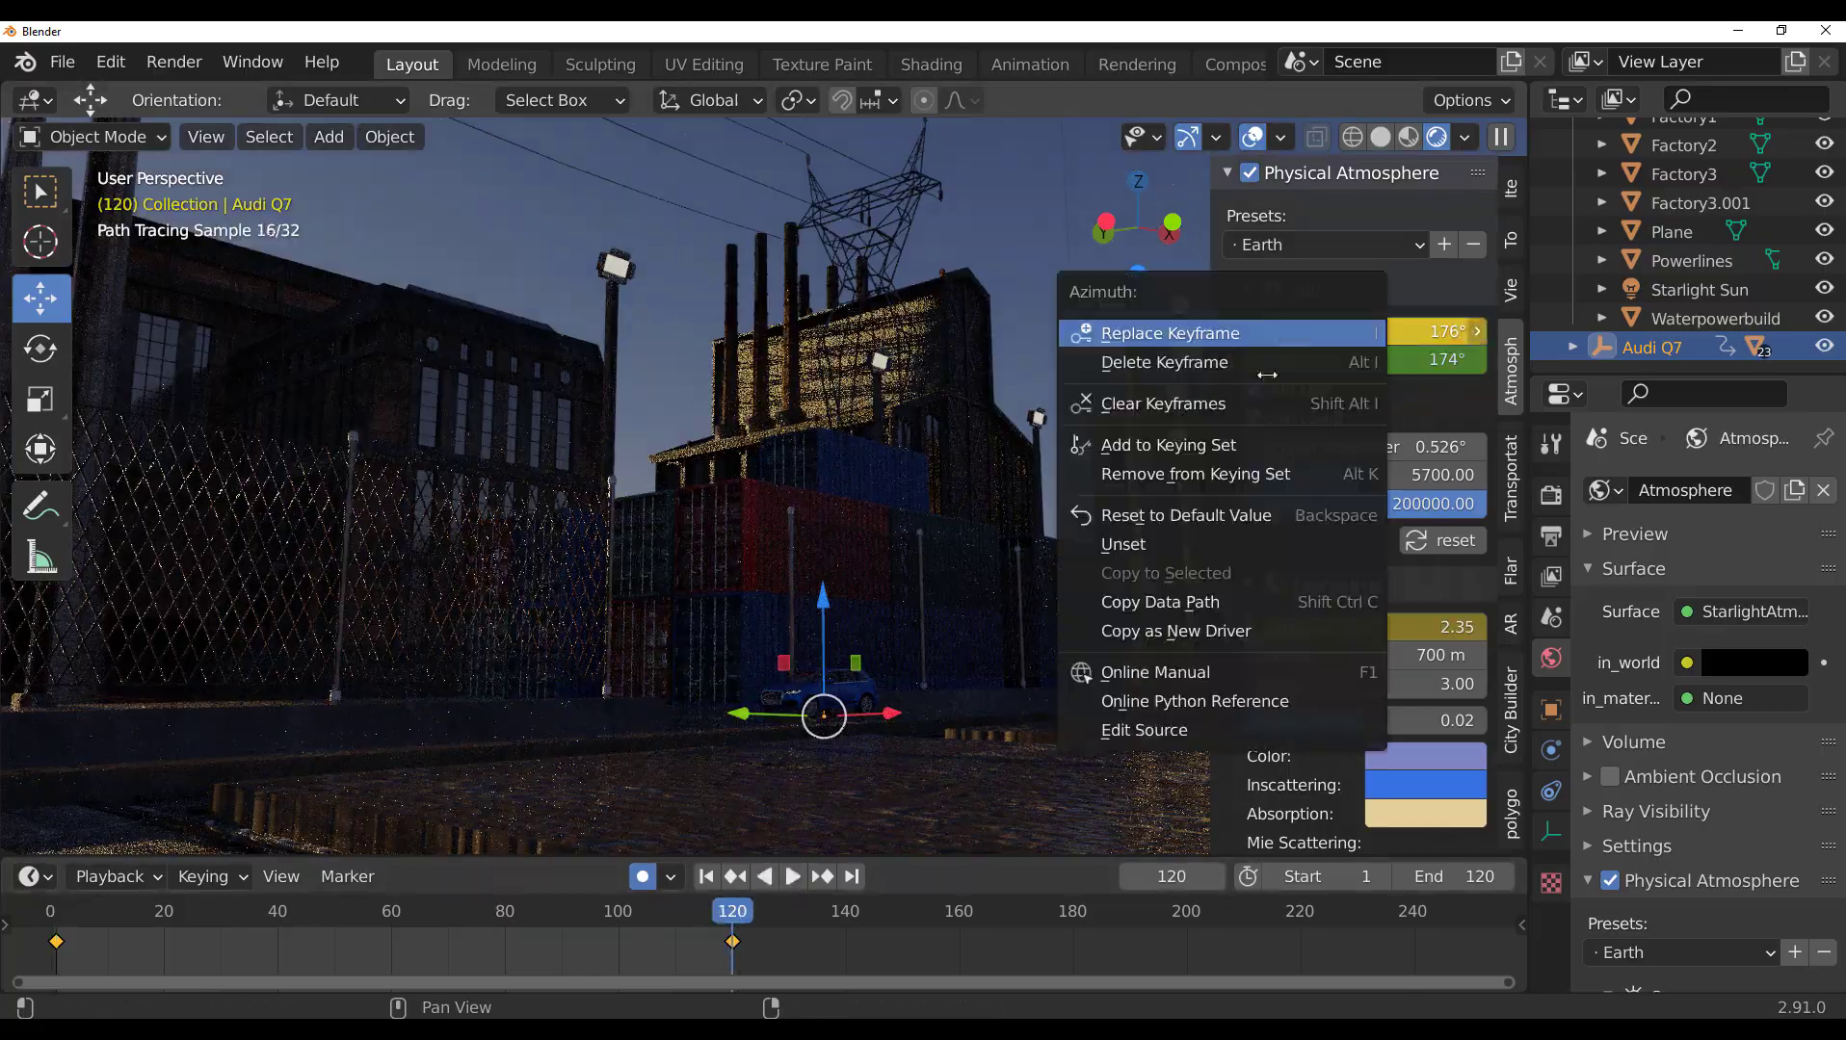
left_click(313, 923)
left_click(726, 923)
key("space")
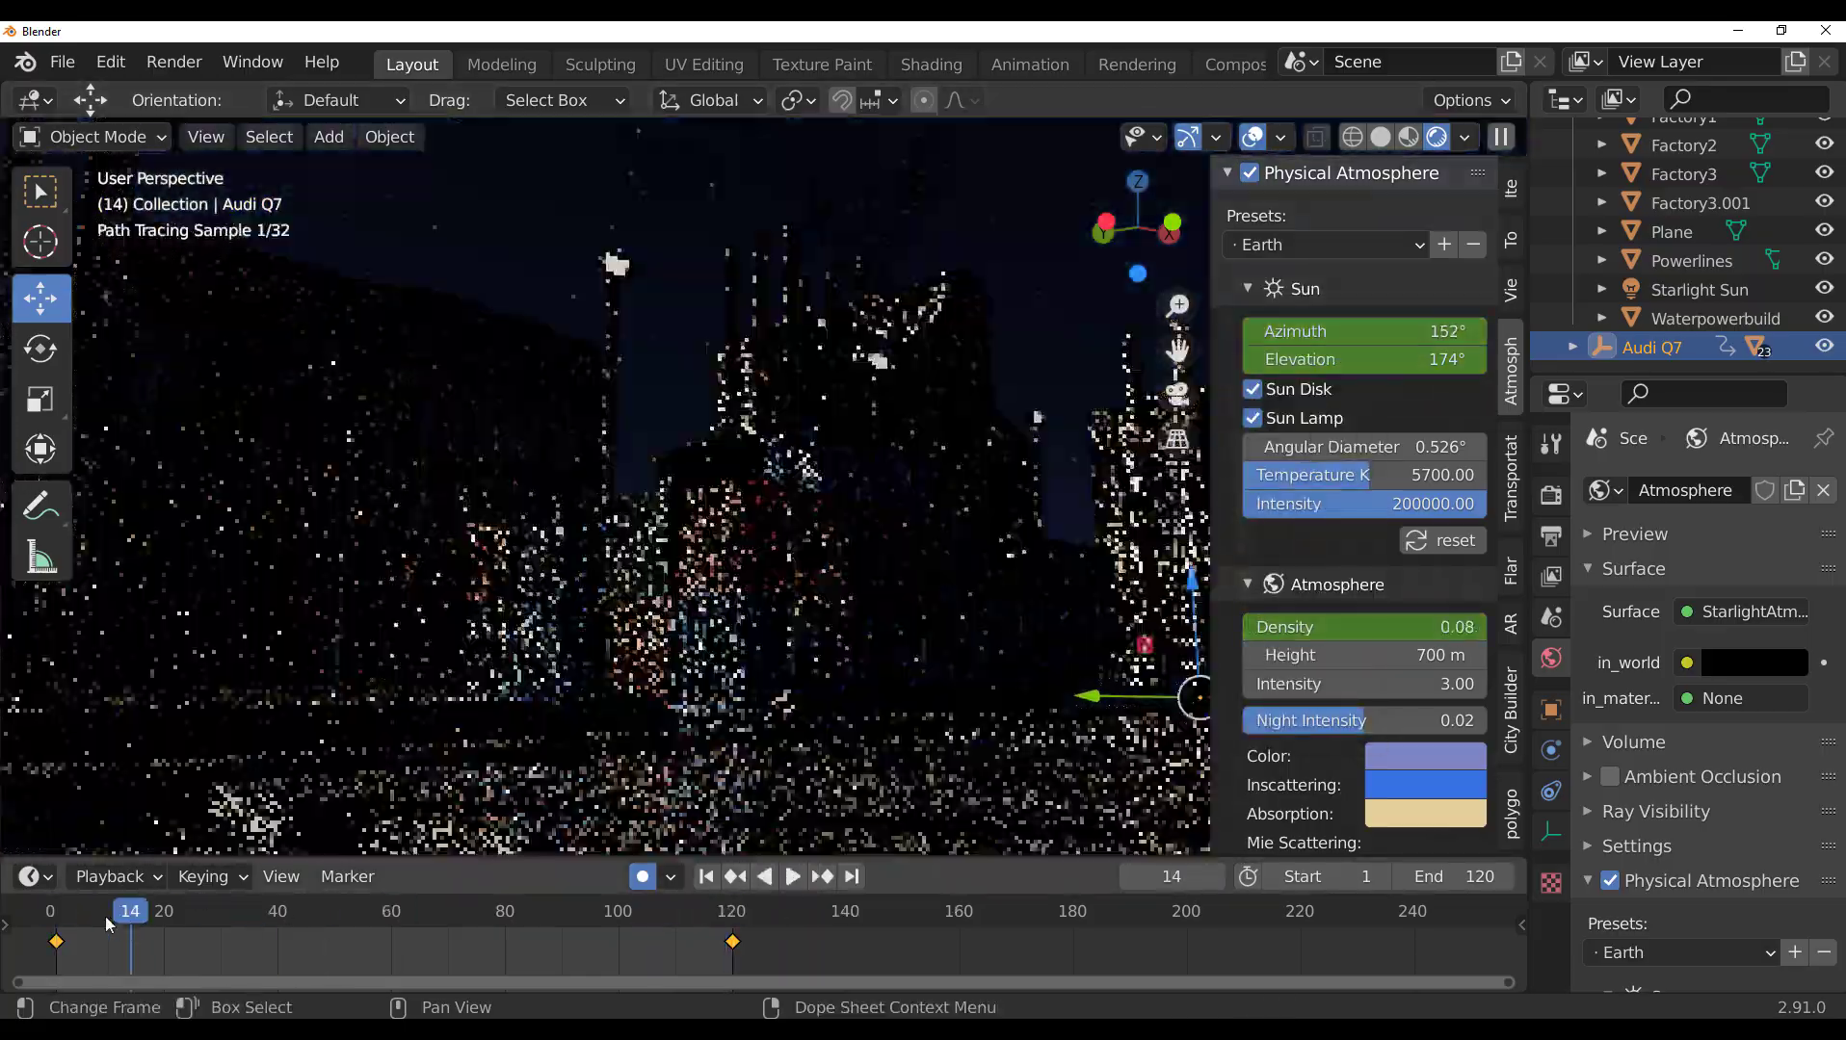